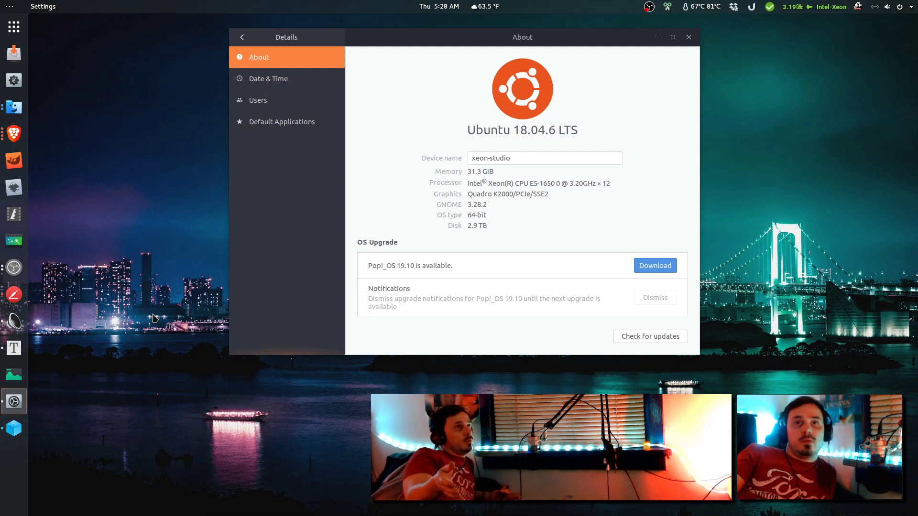
Step: Highlight the GNOME version 3.28.2 in Settings, then close the Settings window
double_click(469, 207)
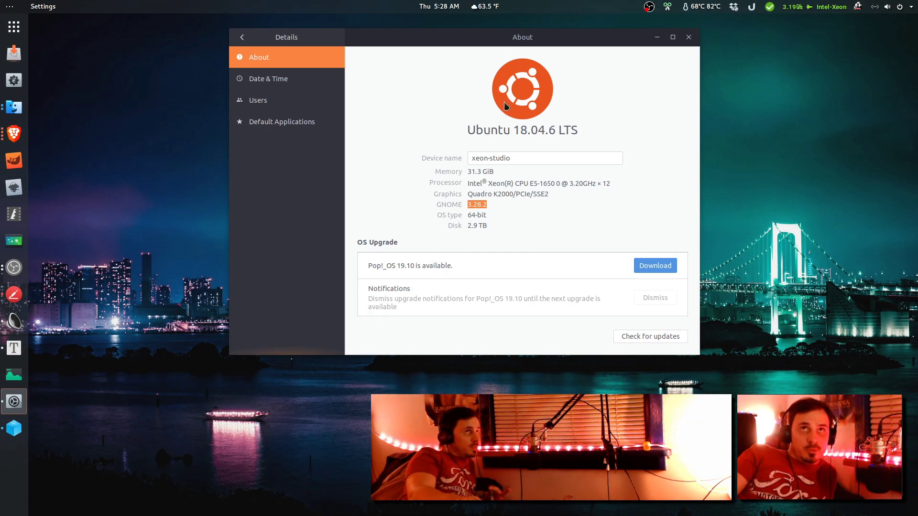
left_click(688, 38)
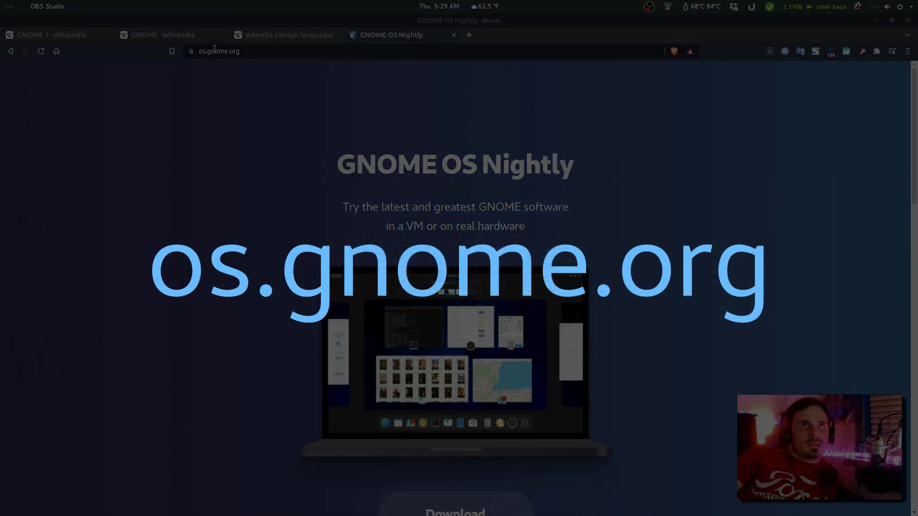
Step: Scroll os.gnome.org to Install in Boxes and highlight the 'Only works in Boxes from Flathub.' note
left_click(213, 51)
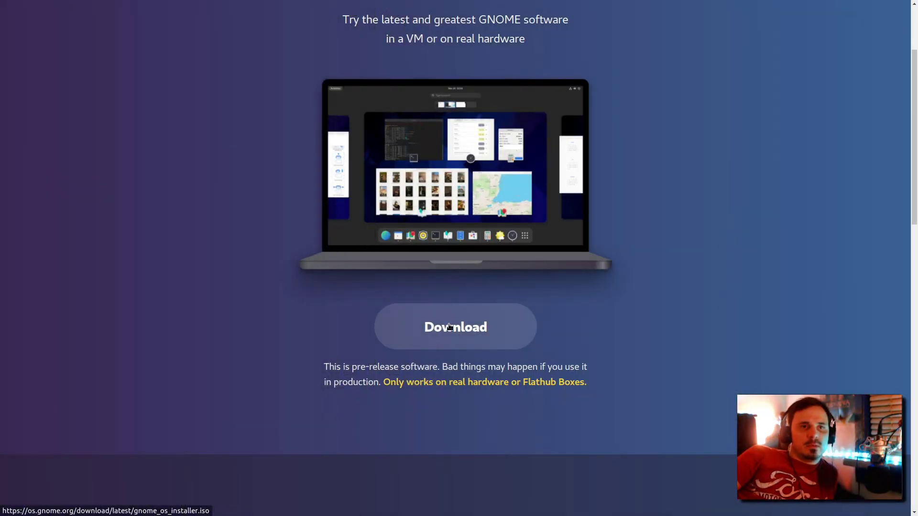
scroll(449, 327, "down", 3)
left_click_drag(400, 256, 575, 267)
left_click(570, 268)
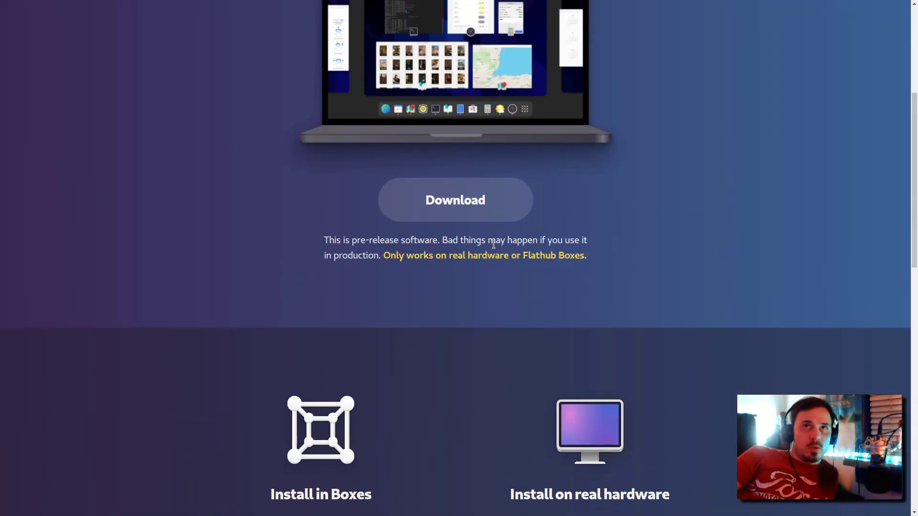
left_click_drag(448, 256, 553, 269)
left_click(551, 249)
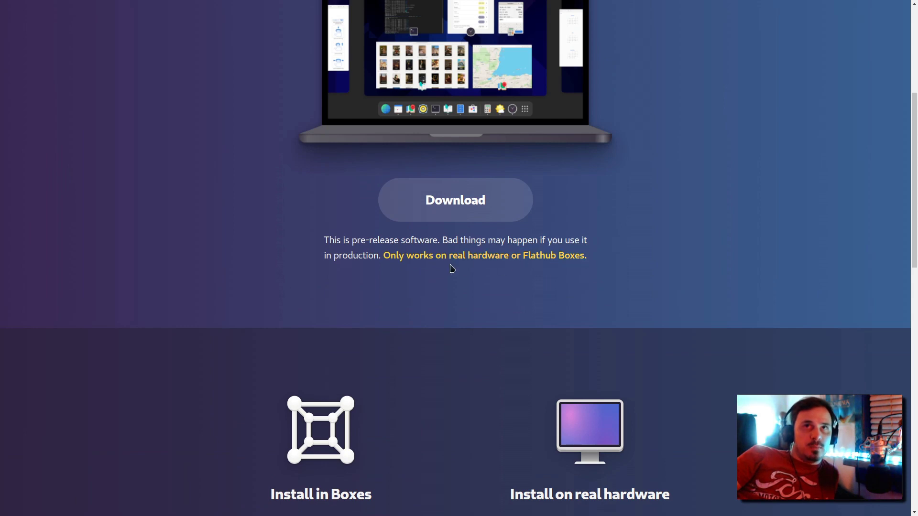
scroll(458, 253, "down", 5)
left_click_drag(246, 406, 350, 429)
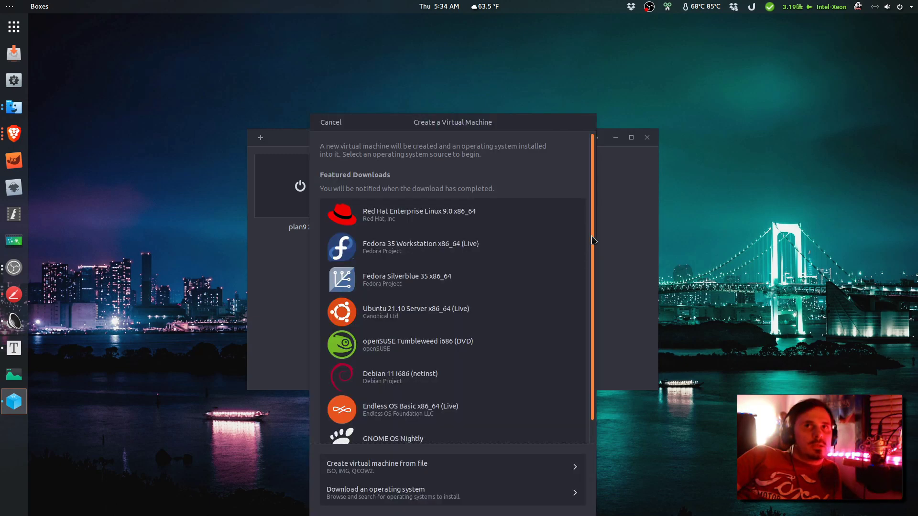
Step: Create and start a GNOME OS box from the local ISO with 3.0 GiB memory and 15.0 GB storage
left_click_drag(592, 240, 592, 277)
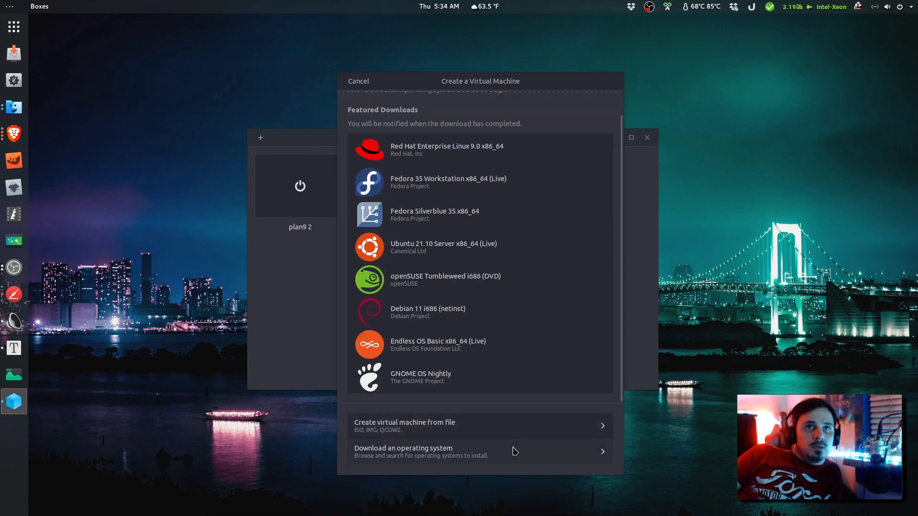
left_click(462, 438)
double_click(393, 184)
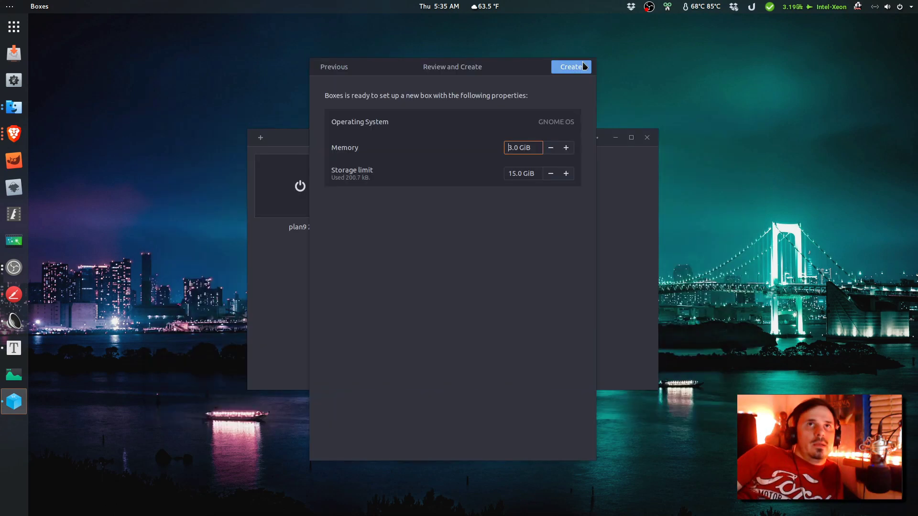
left_click(571, 67)
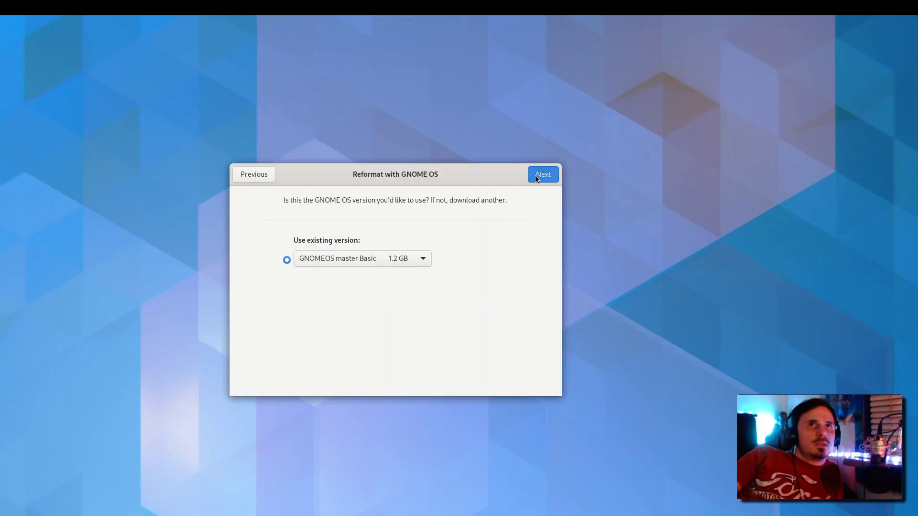
Step: Reformat the QEMU hard disk with GNOME OS and begin the GNOME 43 welcome tour
left_click(536, 174)
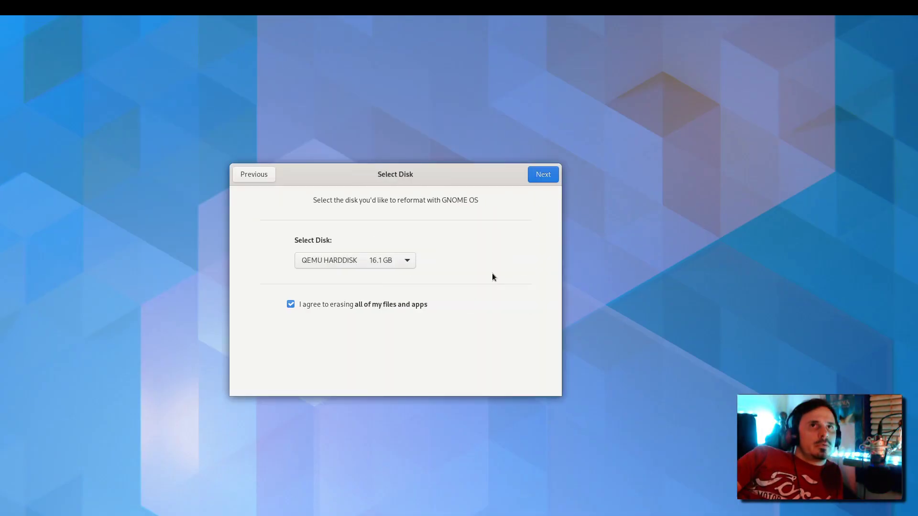
left_click(552, 174)
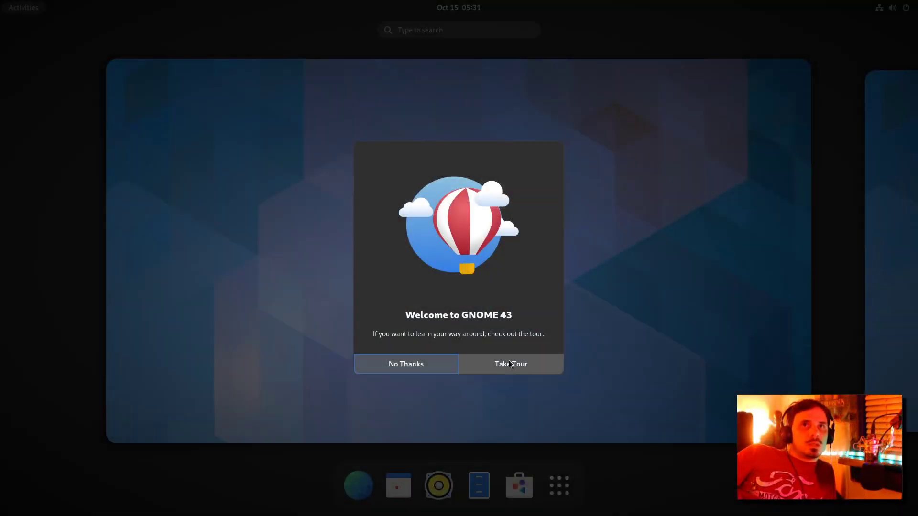
left_click(510, 365)
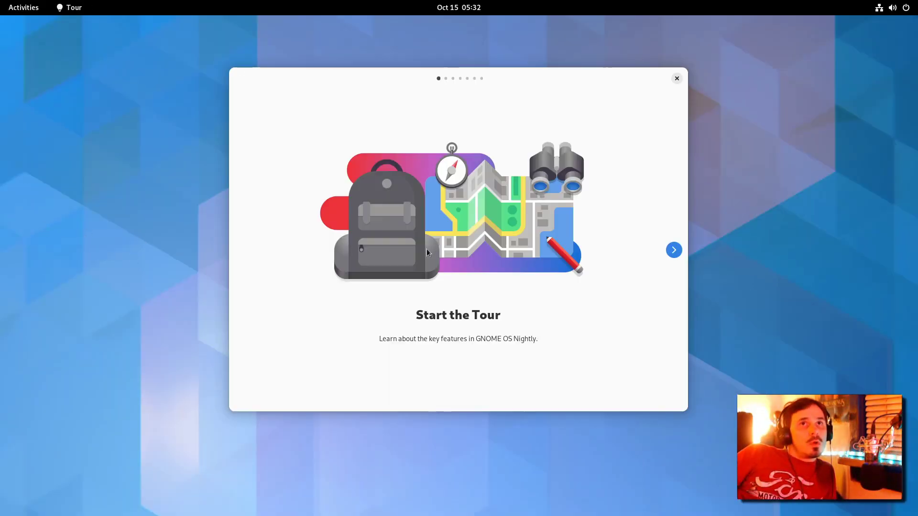
Step: Page through every welcome tour page, trying the Super overview, then close the tour
left_click(674, 250)
key("super")
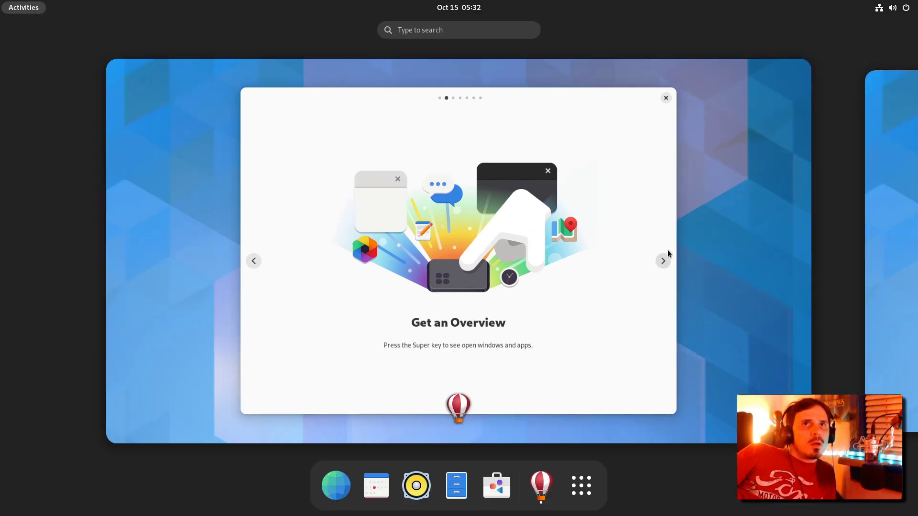
key("super")
left_click(670, 254)
left_click(670, 258)
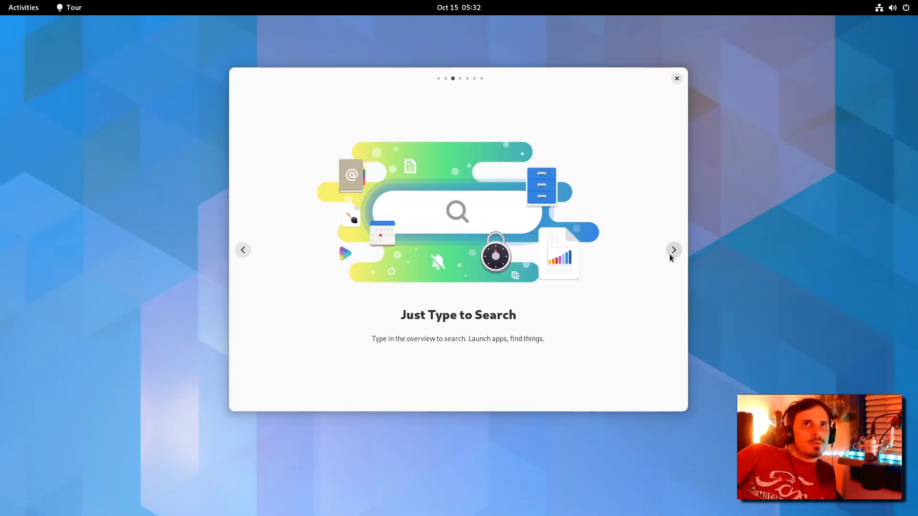
left_click(670, 258)
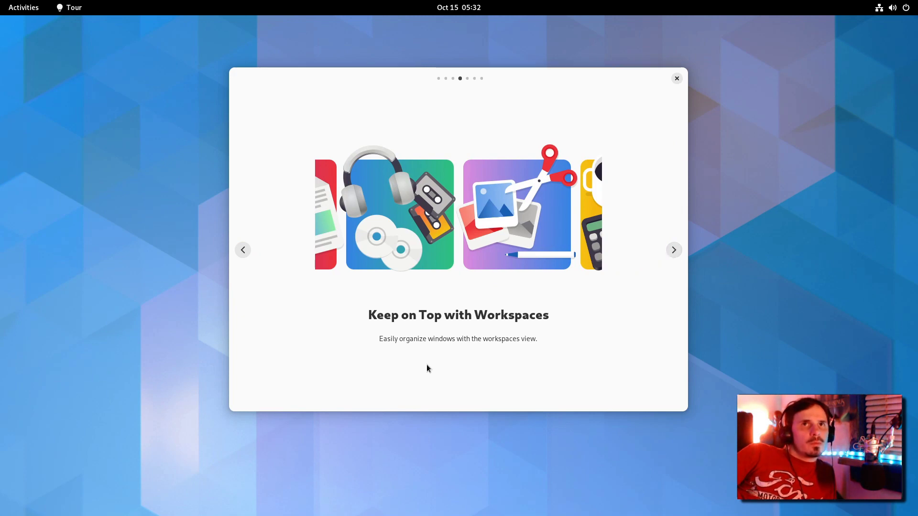
left_click(680, 252)
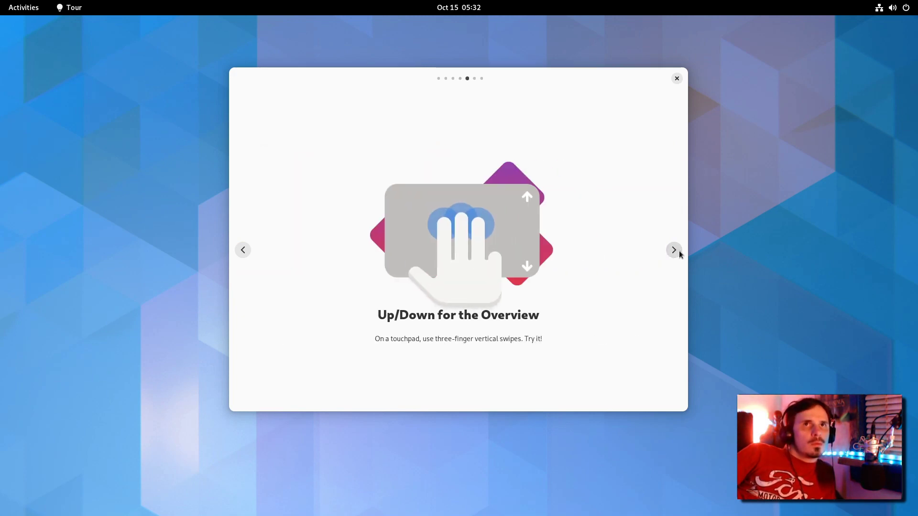
left_click(680, 252)
left_click(680, 252)
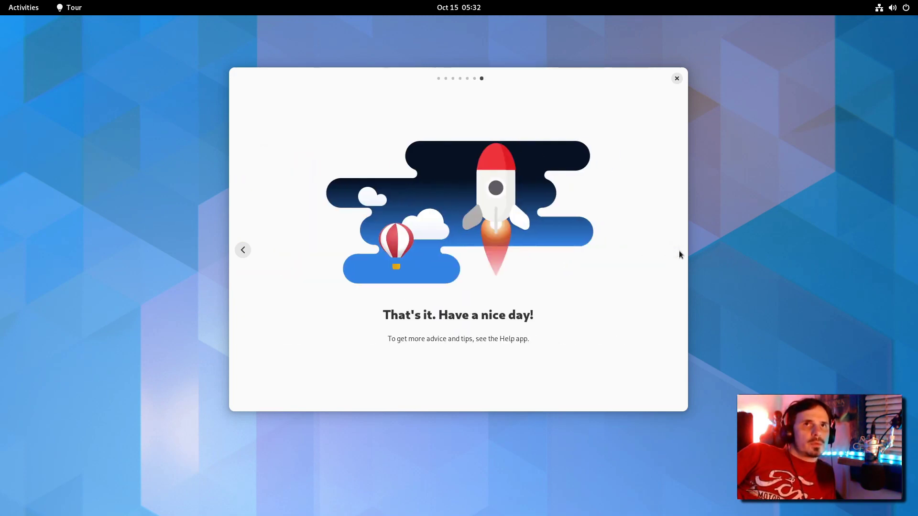
left_click(677, 79)
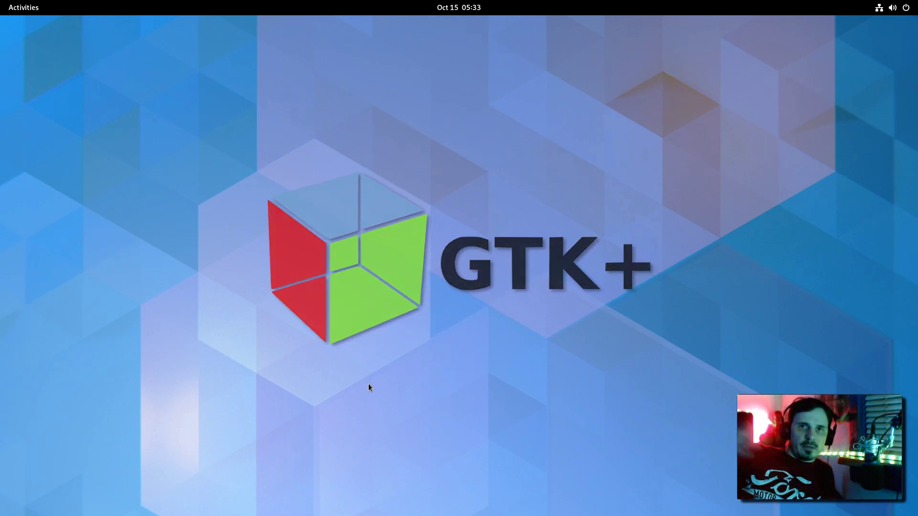
key("super")
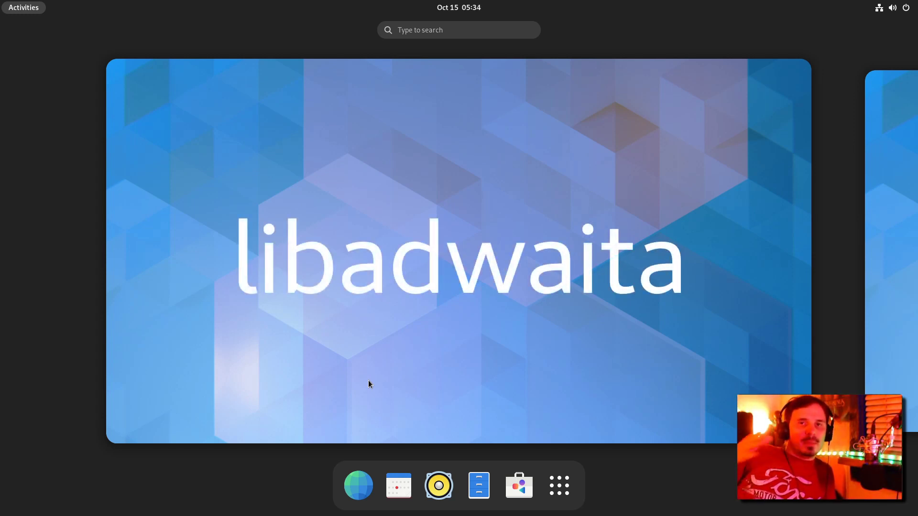
left_click(368, 384)
key("super")
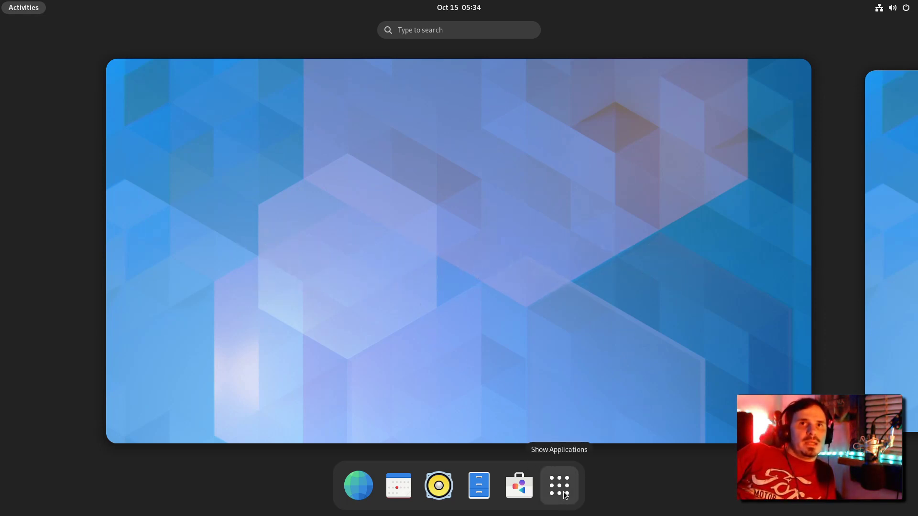
Step: In quick settings, expand and collapse the Wired, sound output, power profile and Wi-Fi lists
left_click(395, 320)
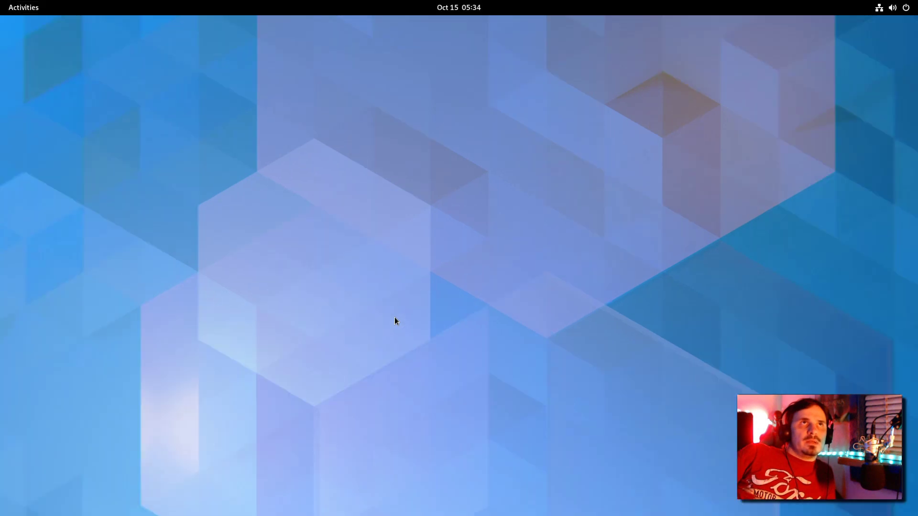
left_click(894, 9)
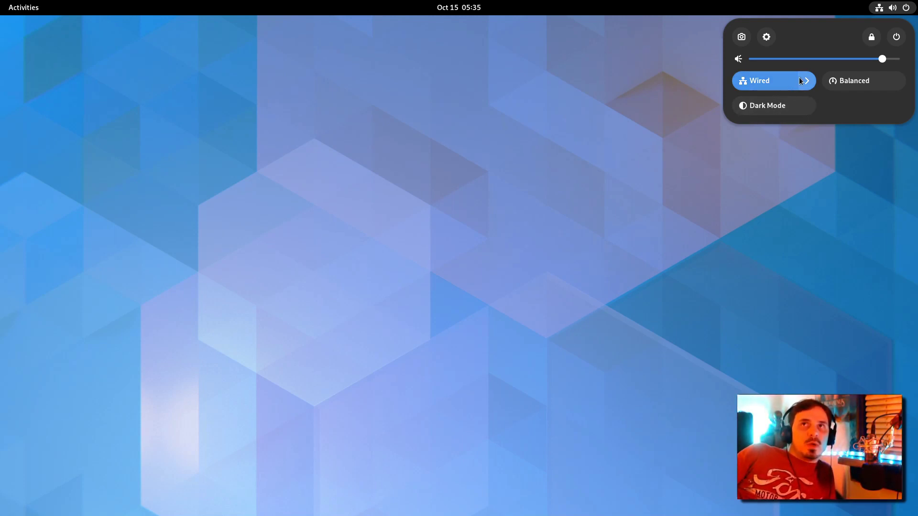
left_click(800, 80)
left_click(859, 84)
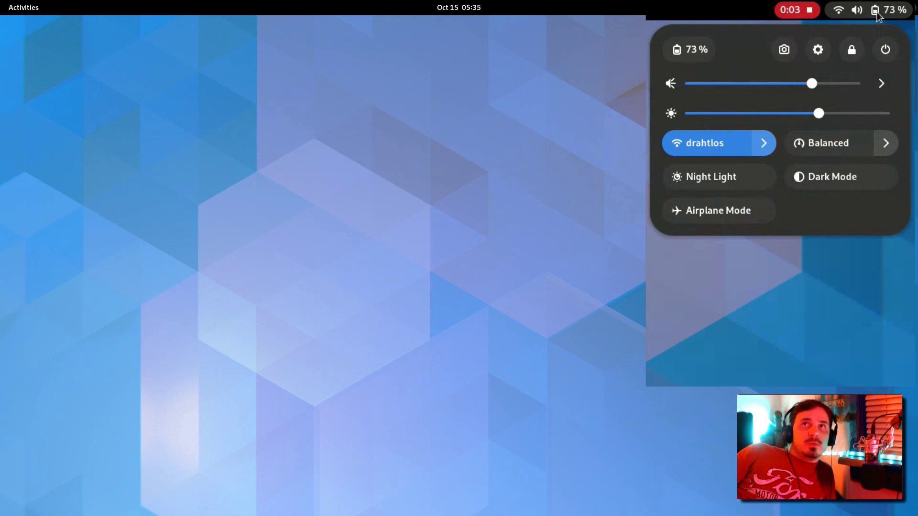
left_click(880, 84)
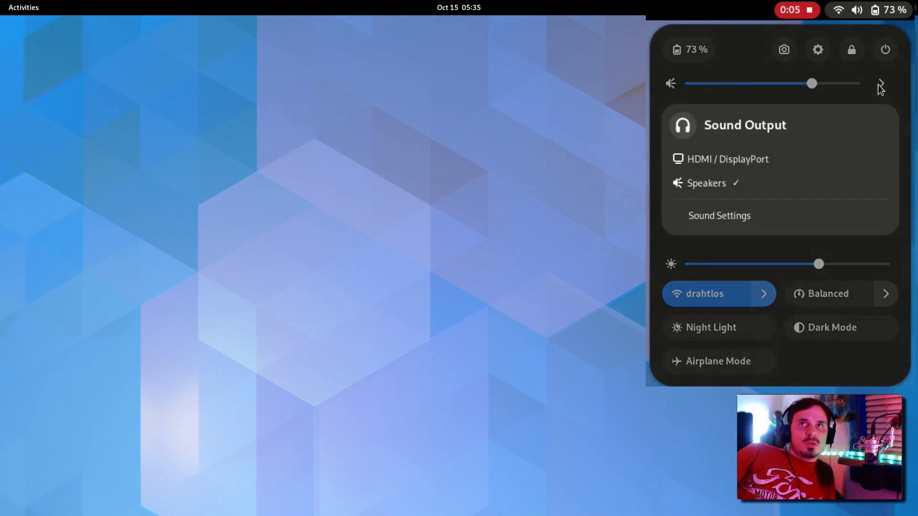
left_click(880, 84)
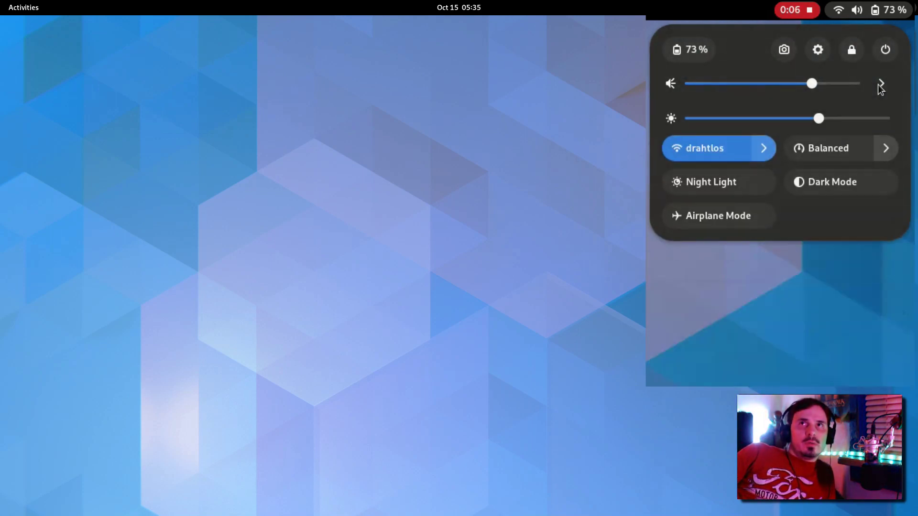
left_click(884, 142)
left_click(885, 143)
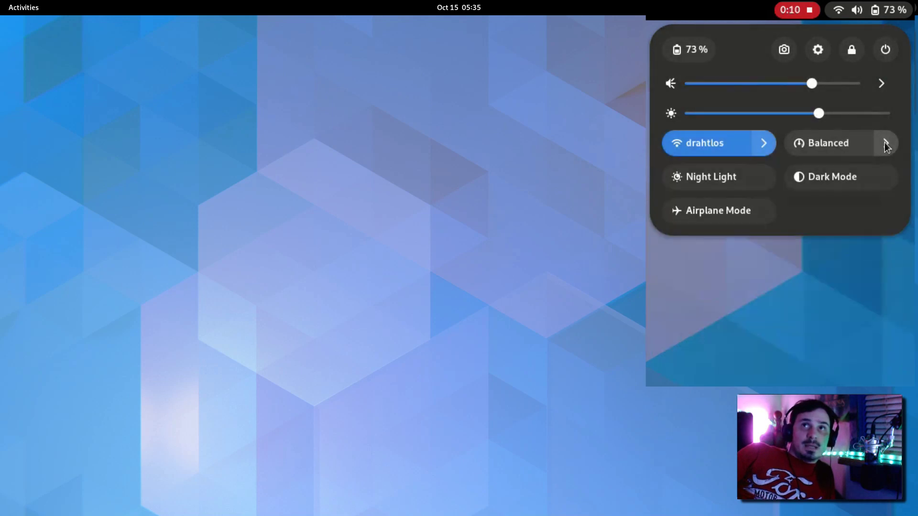
left_click(765, 144)
left_click(765, 144)
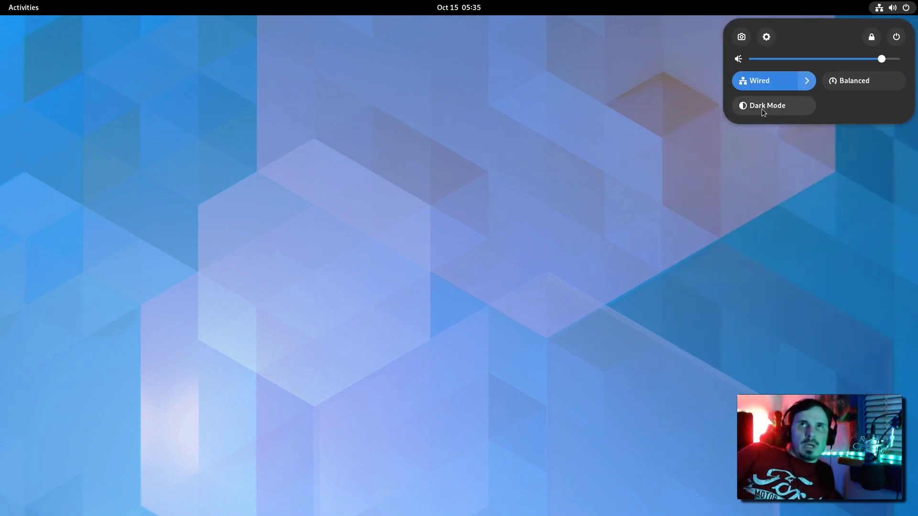
Step: Set the screenshot tool to record a screencast of a selected screen area
left_click(741, 38)
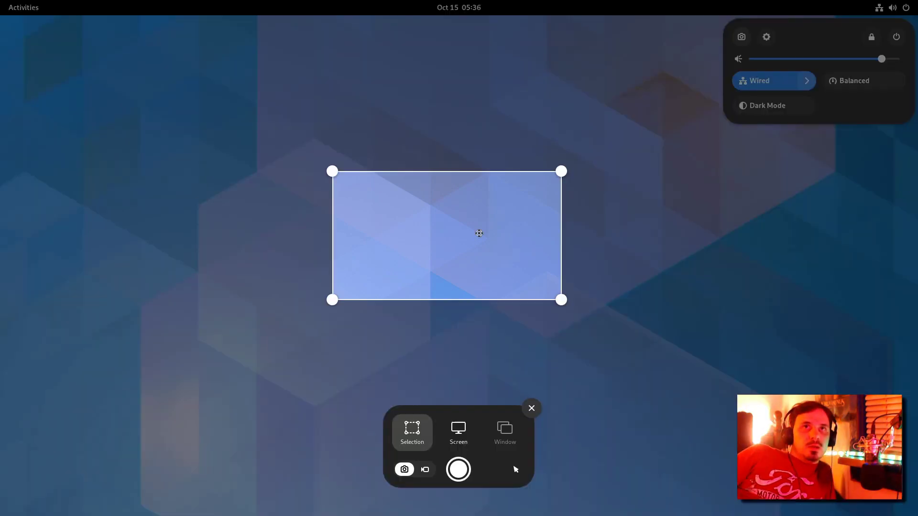
left_click_drag(738, 74, 62, 475)
left_click_drag(256, 330, 334, 261)
left_click(463, 422)
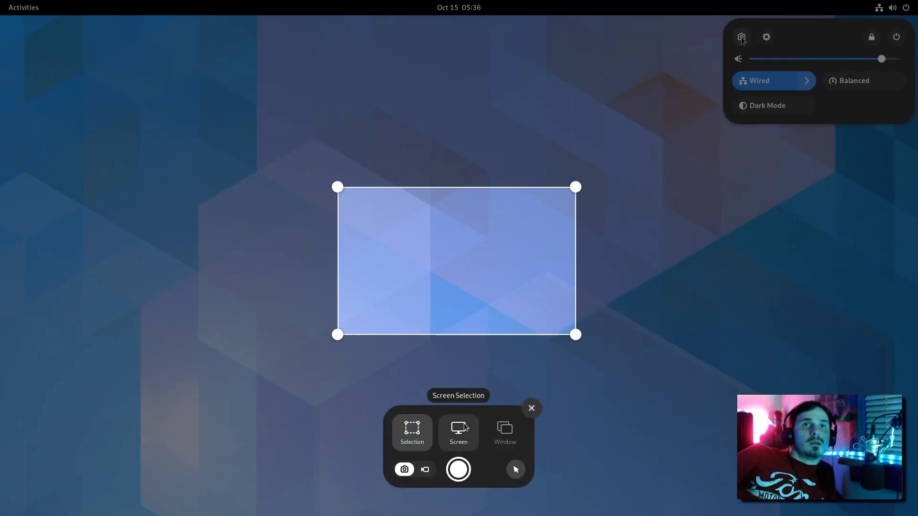
left_click(420, 417)
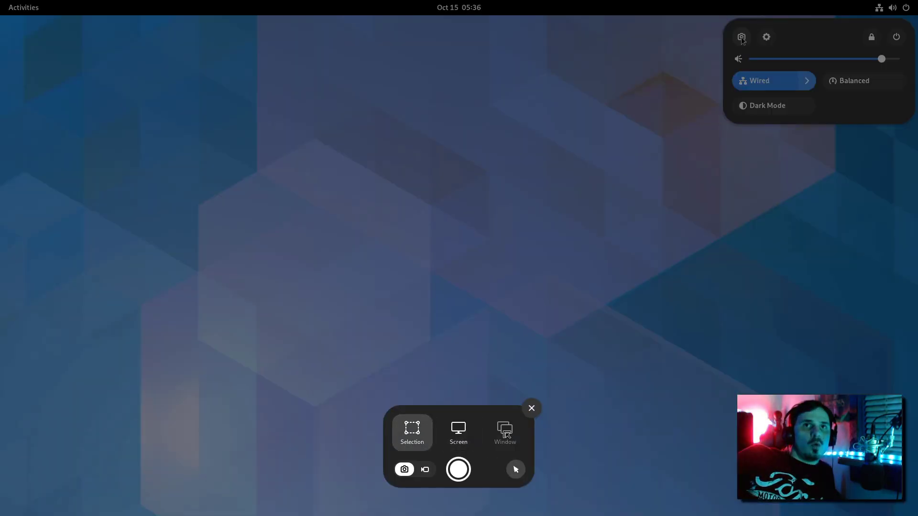
left_click(458, 431)
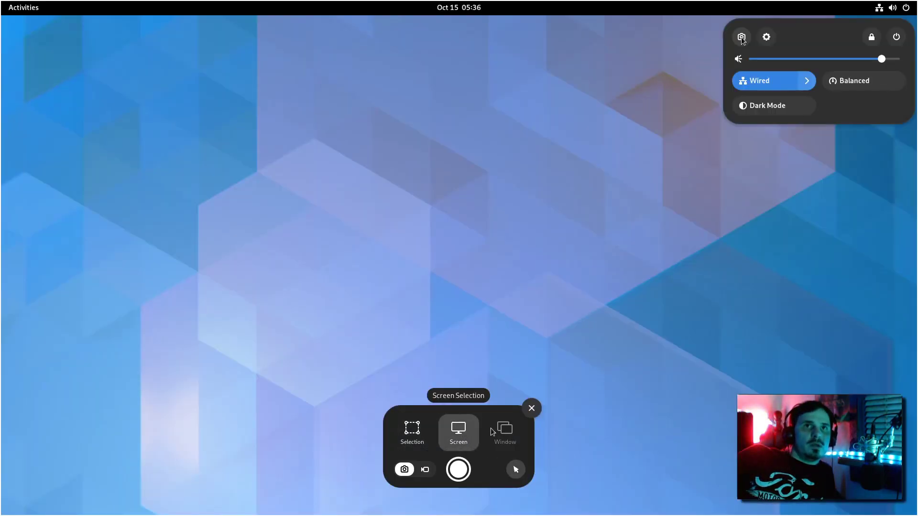
left_click(425, 470)
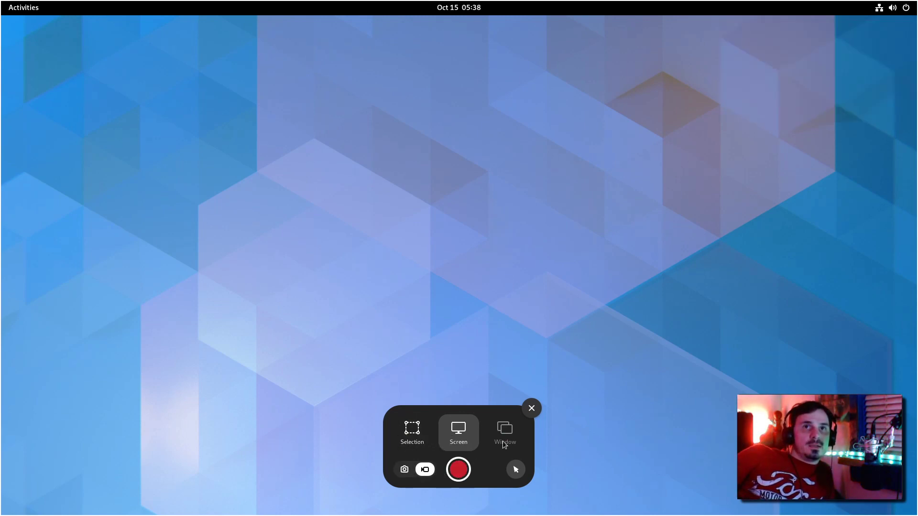
key("s")
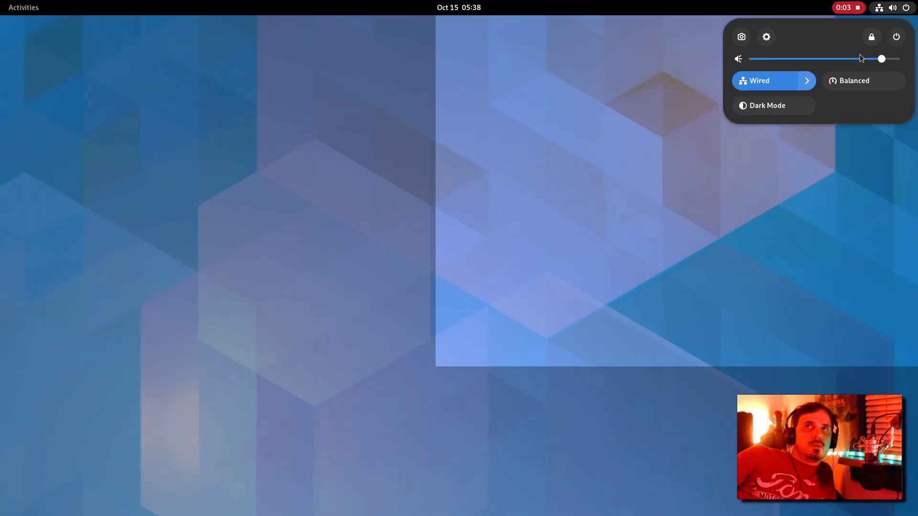
Step: Open the Wired network settings and stop the screen recording
left_click(807, 80)
left_click(765, 157)
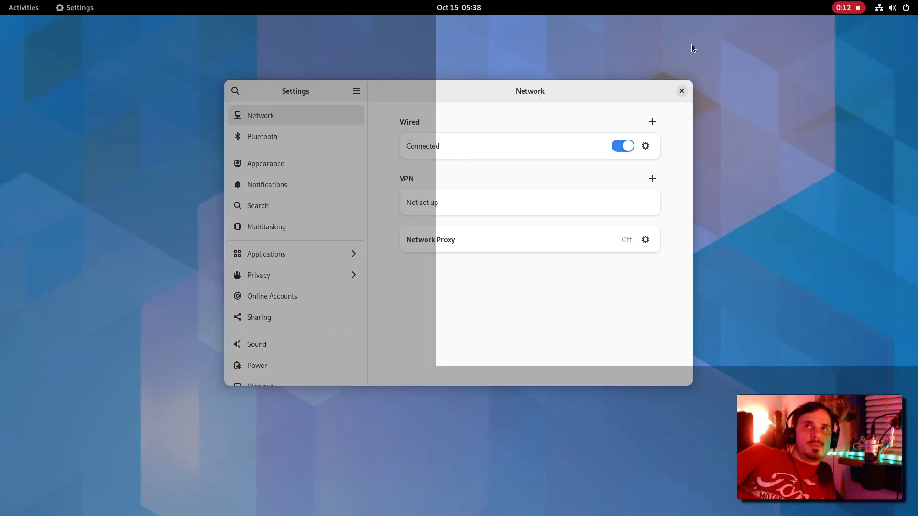
left_click(855, 11)
Step: Play the saved screencast in Videos, then close the video player
left_click(426, 33)
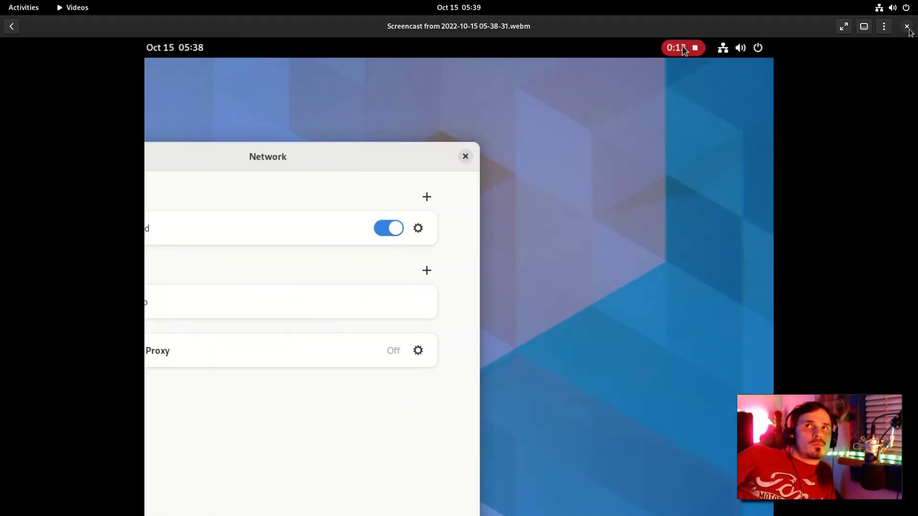
double_click(242, 35)
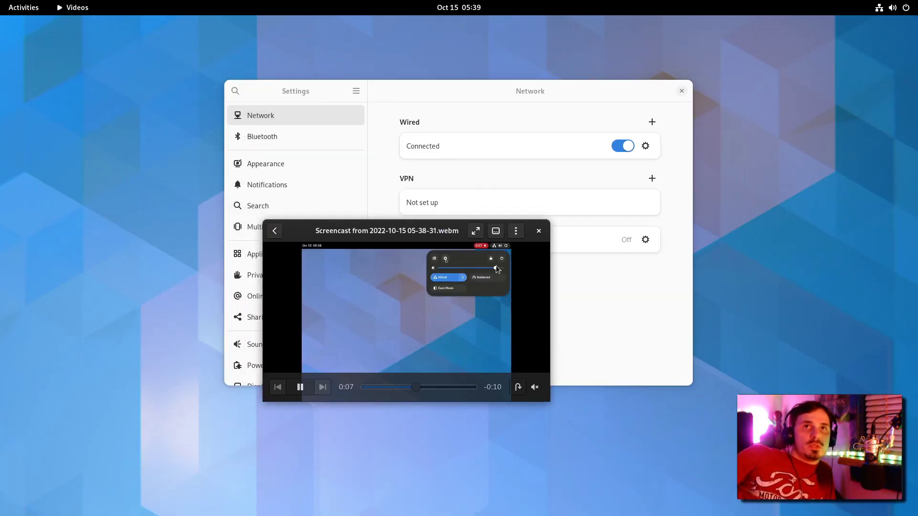
left_click(540, 231)
left_click(892, 7)
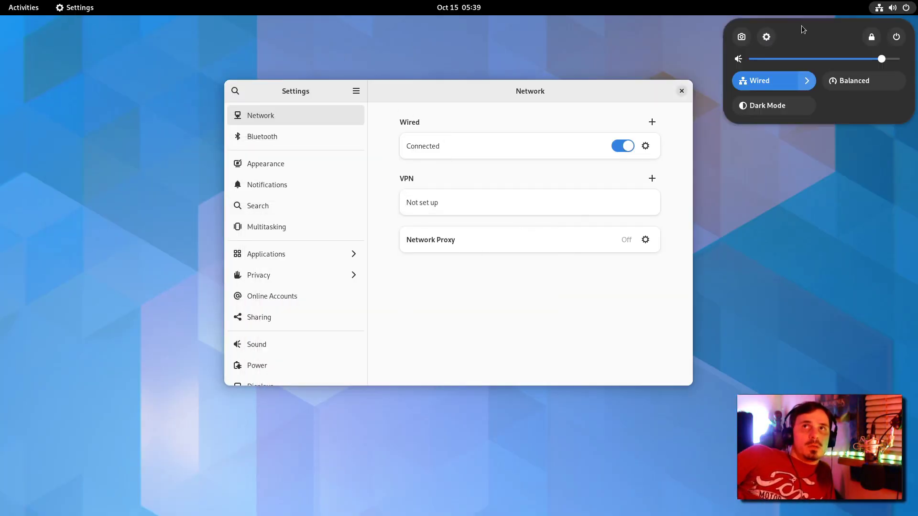
Step: Turn on Dark Mode and open the Appearance settings
left_click(782, 109)
left_click(500, 300)
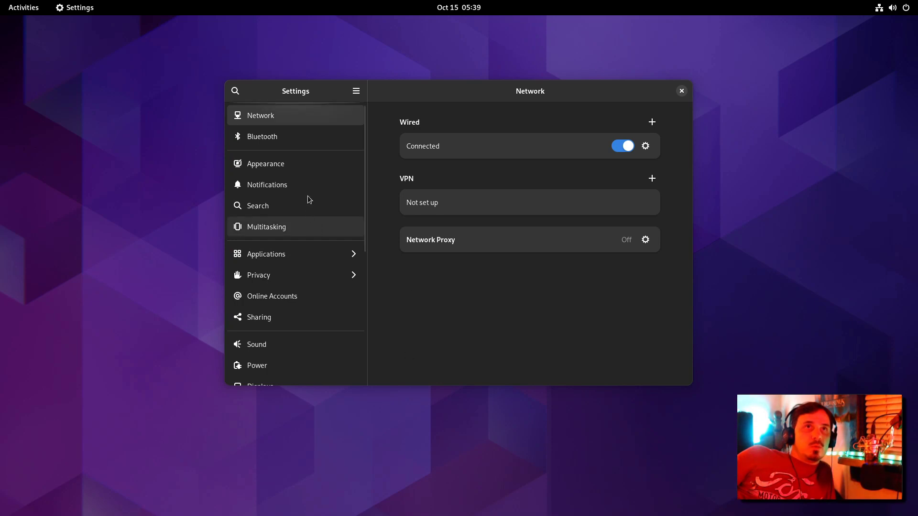
left_click(300, 162)
Step: Try the pixel icons, blue dots, green dots, blue-red stripes and hex prisms wallpapers
left_click(549, 247)
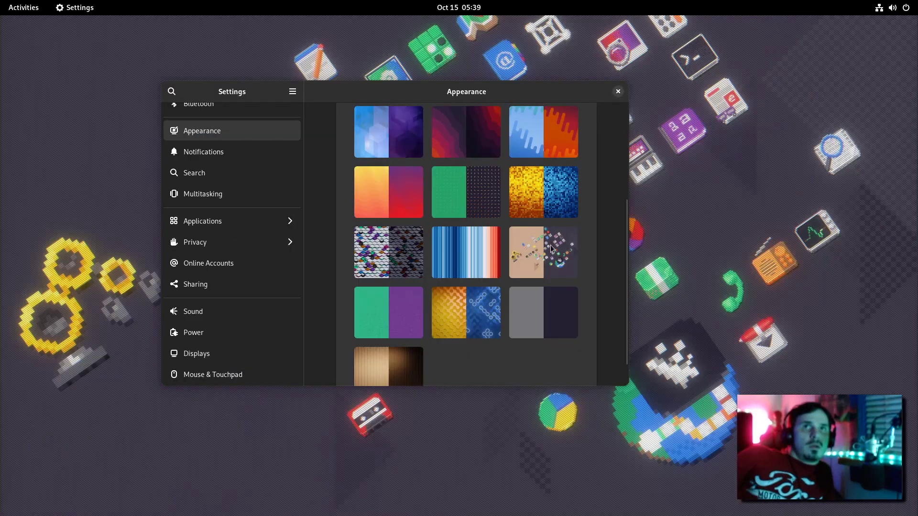
scroll(541, 268, "up", 2)
left_click(541, 269)
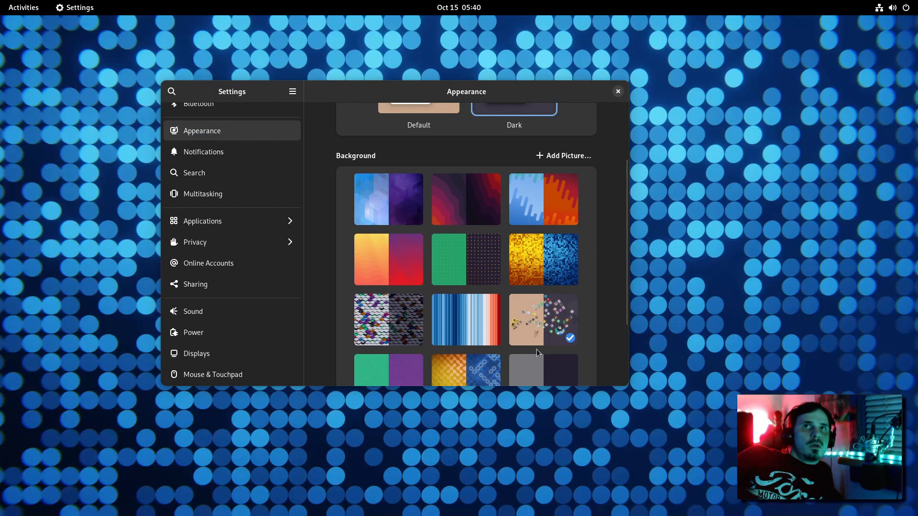
left_click(462, 282)
scroll(483, 311, "down", 2)
scroll(484, 301, "up", 2)
left_click(475, 313)
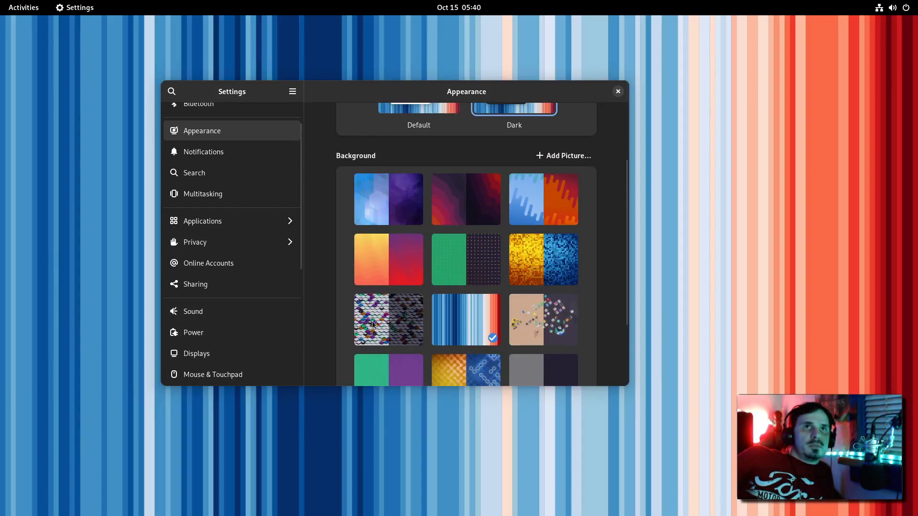
left_click(403, 319)
Step: Try the wood, grey, drips and purple hexagons wallpapers, settling on dark red waves
scroll(411, 335, "down", 3)
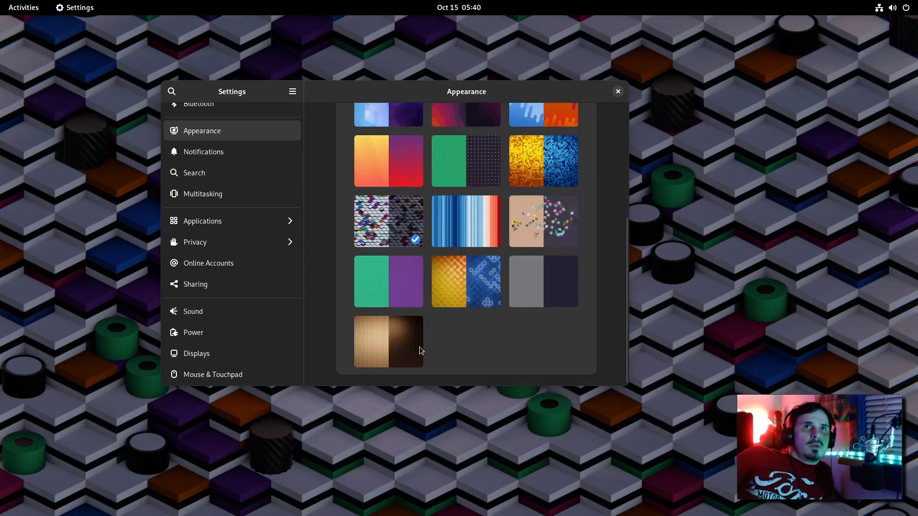
left_click(419, 345)
left_click(526, 305)
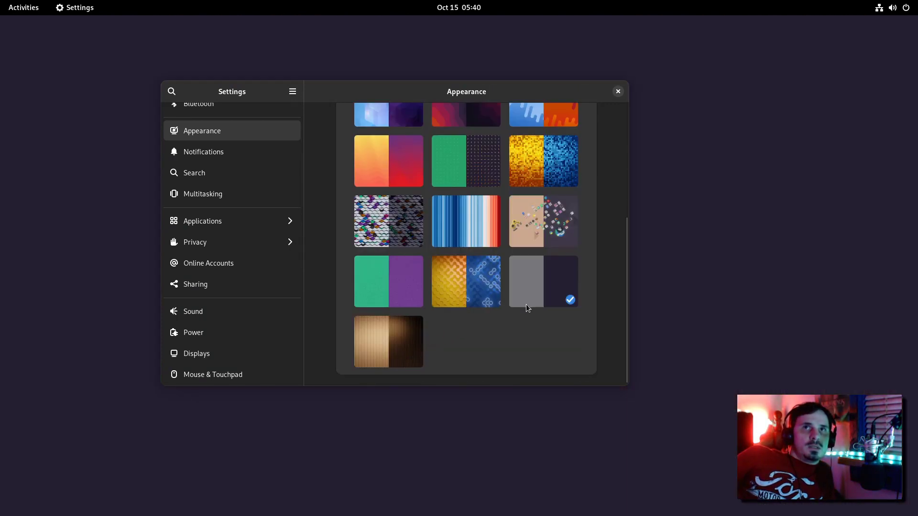
scroll(526, 304, "up", 3)
scroll(526, 301, "up", 3)
left_click(466, 284)
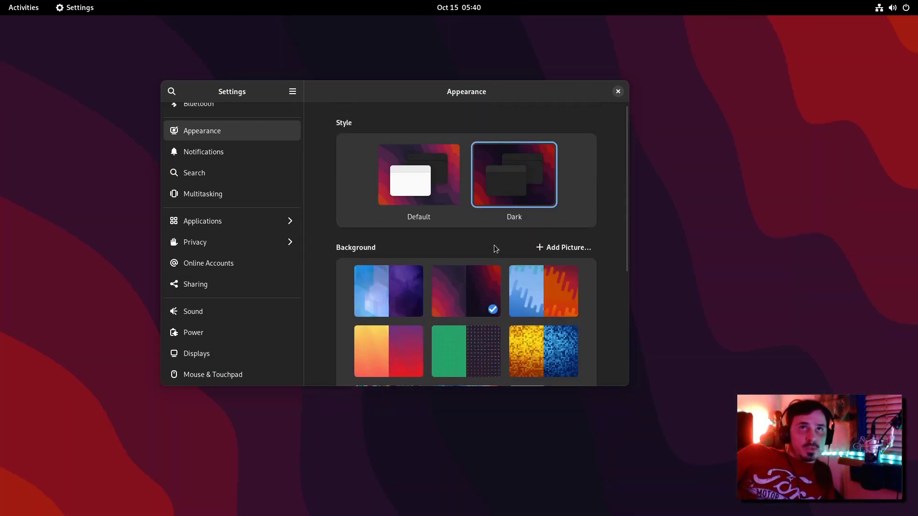
left_click(553, 313)
left_click(389, 285)
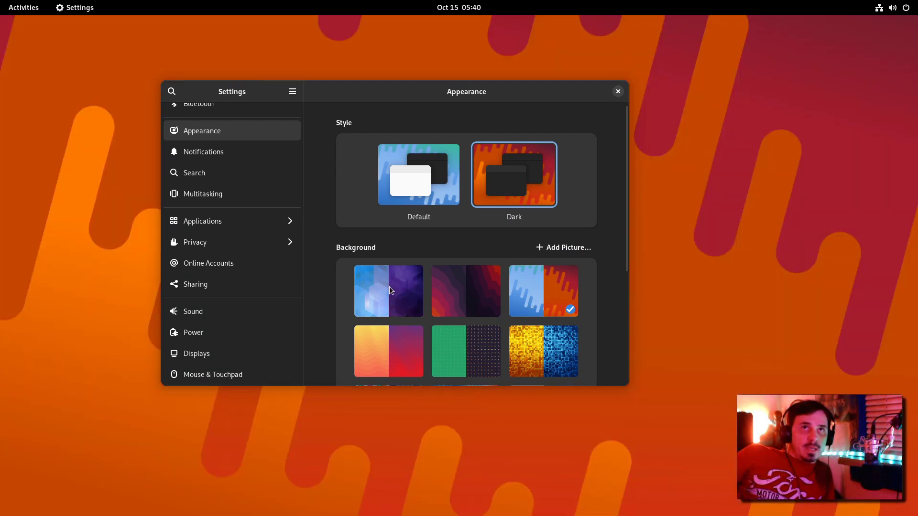
left_click(469, 293)
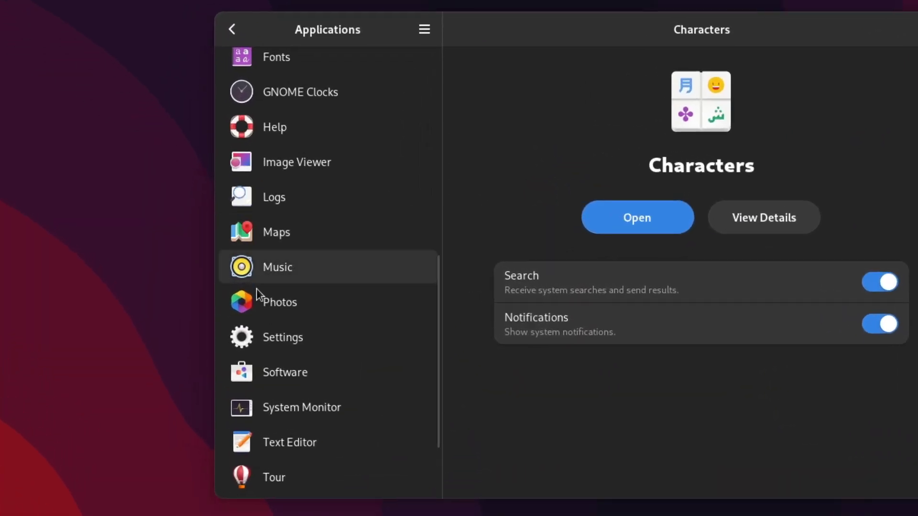
Step: Return to the main Settings list and narrow the window into its compact single-column layout
scroll(189, 256, "up", 5)
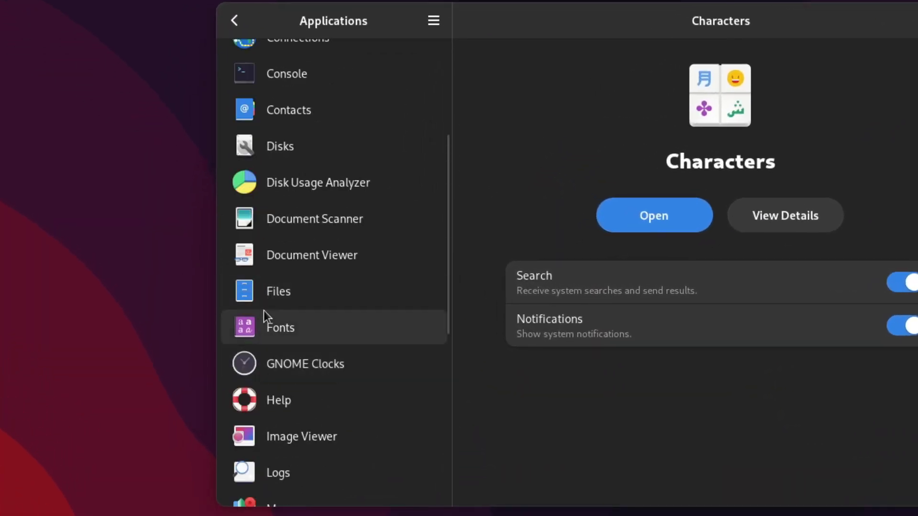
scroll(266, 313, "up", 5)
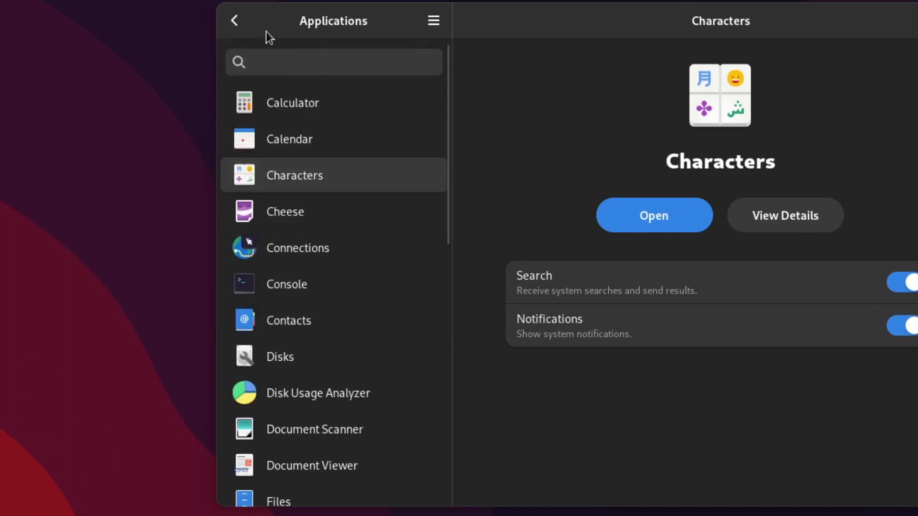
left_click(235, 22)
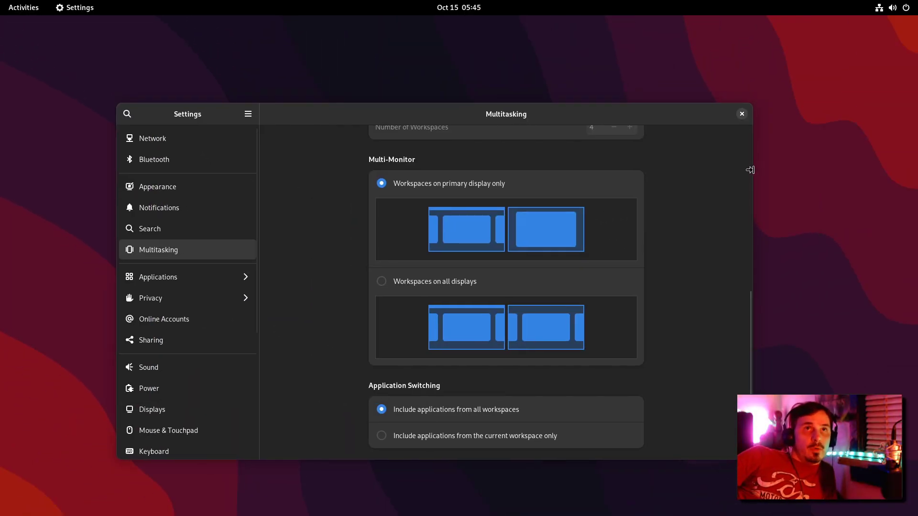
left_click_drag(750, 169, 449, 199)
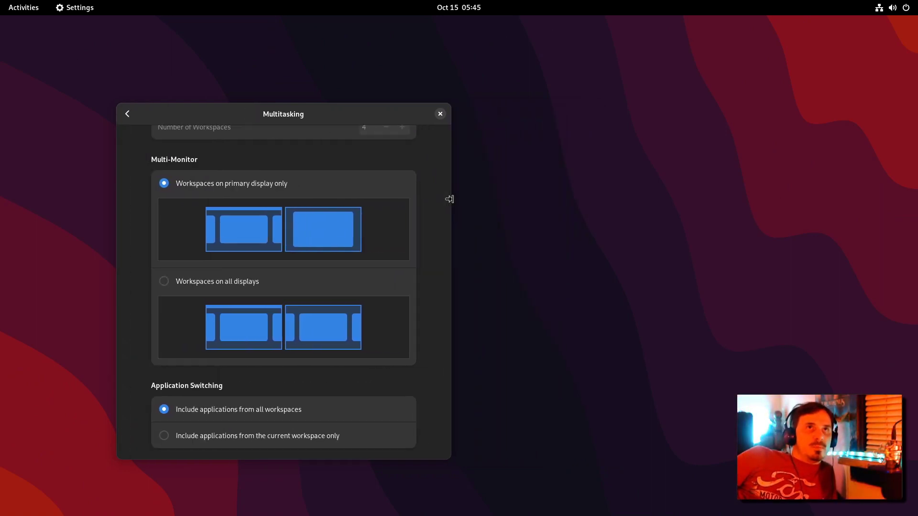
left_click_drag(196, 113, 271, 115)
scroll(260, 162, "up", 10)
key("super+a")
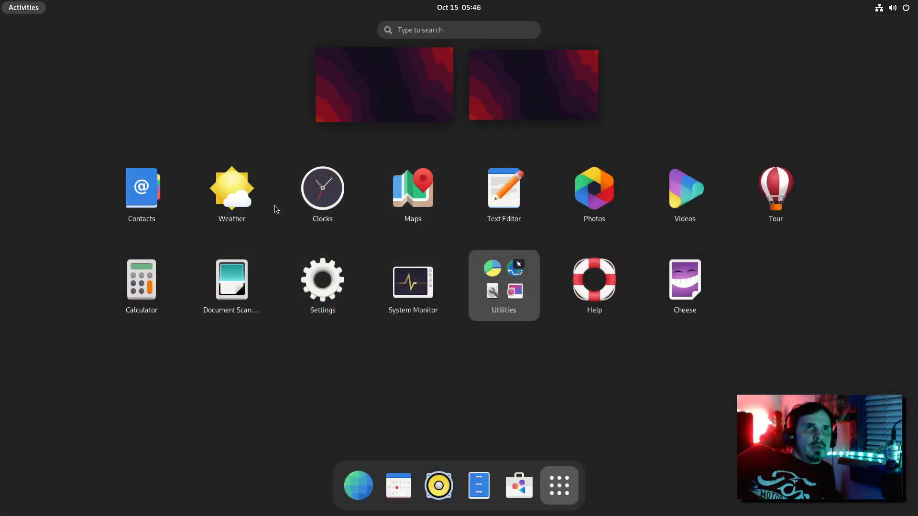
Step: Launch Disk Usage Analyzer from Utilities and Fonts via search, moving the Fonts window aside
left_click(530, 319)
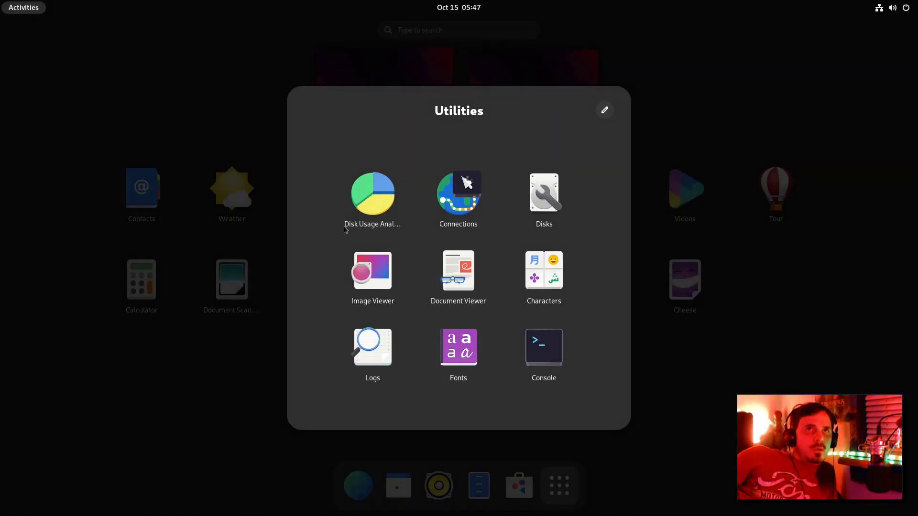
left_click(371, 206)
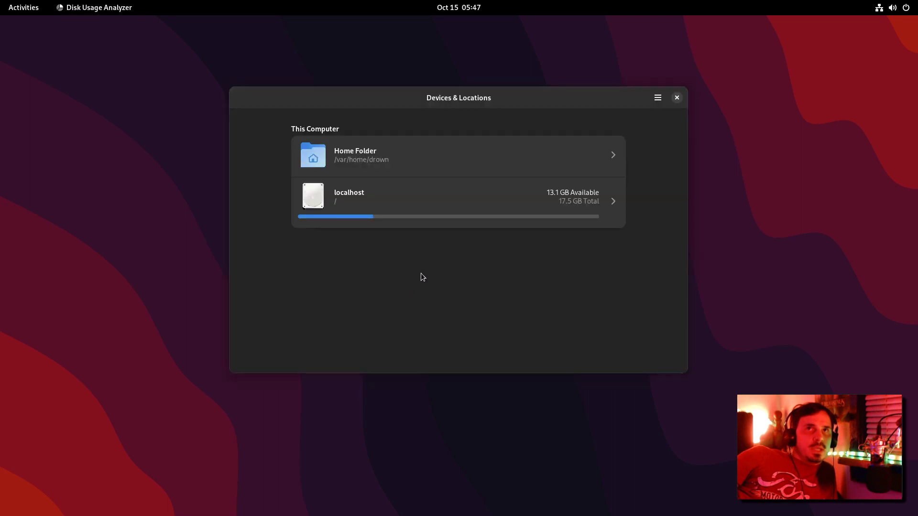
key("super")
type("fonts")
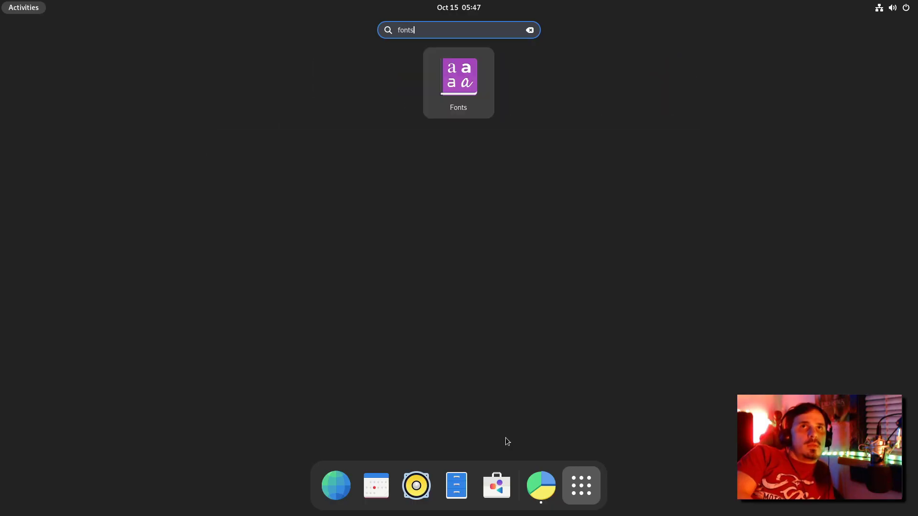
key("Return")
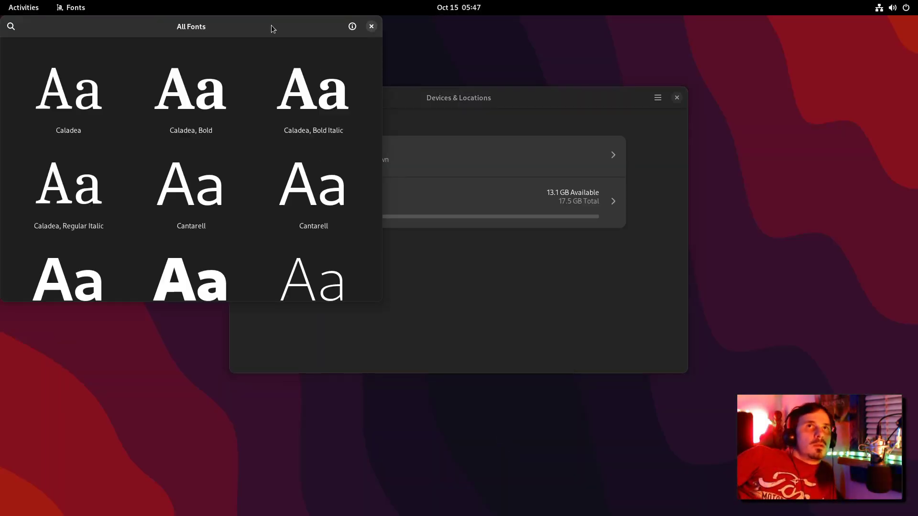
left_click_drag(262, 24, 376, 172)
Step: Search for 'clocks' in the overview and launch the Clocks app
key("super")
type("calen")
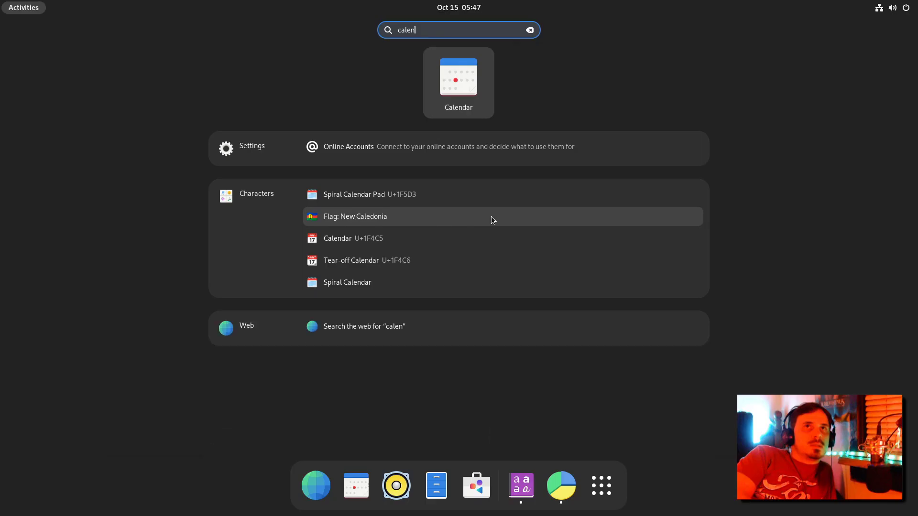
key("BackSpace")
key("BackSpace")
key("BackSpace")
key("BackSpace")
key("BackSpace")
type("clocks")
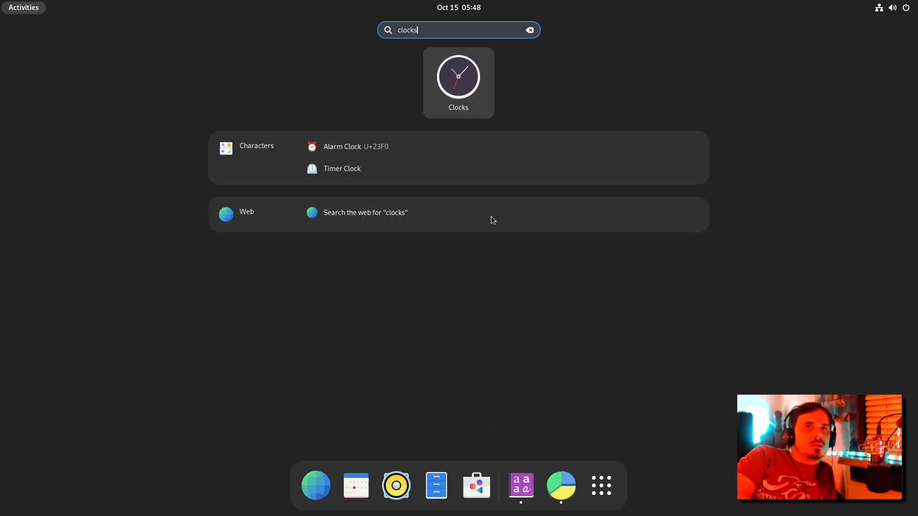
key("Return")
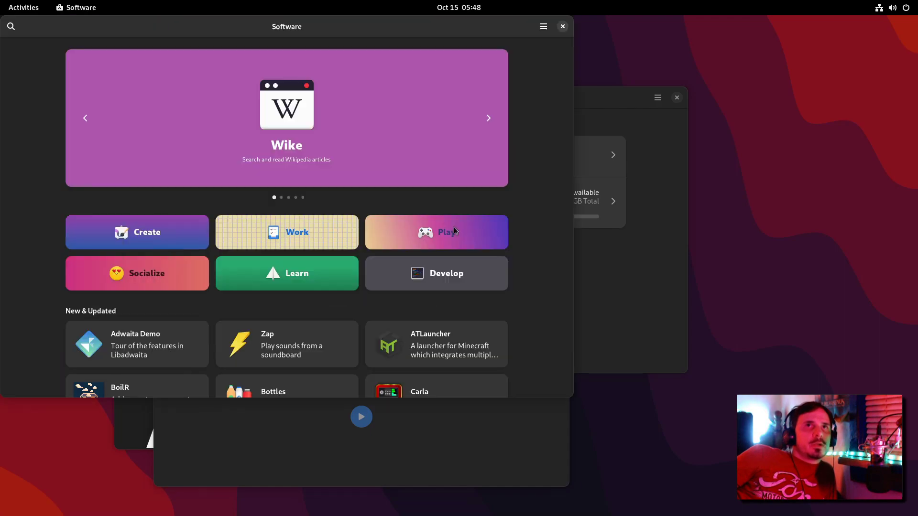
Step: Launch Characters and Contacts from the overview search ('cha', 'conta')
key("super")
type("cha")
key("Return")
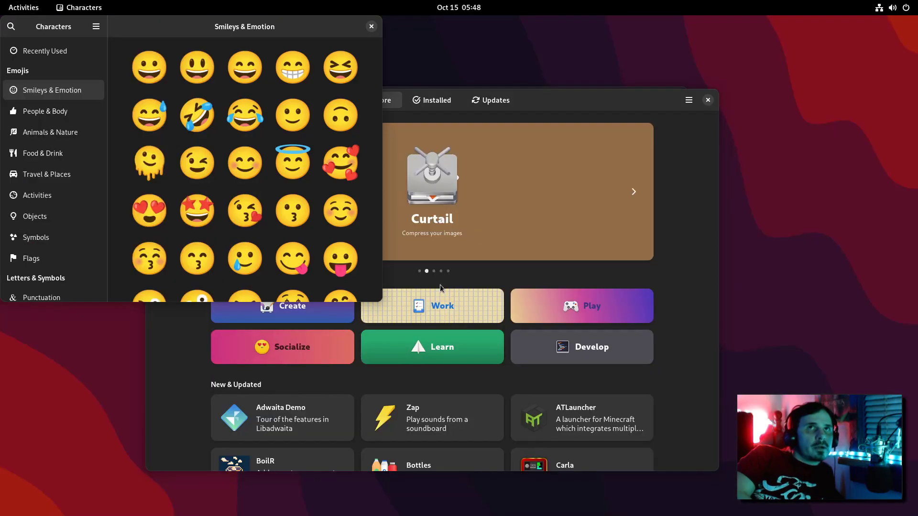
key("super")
type("conta")
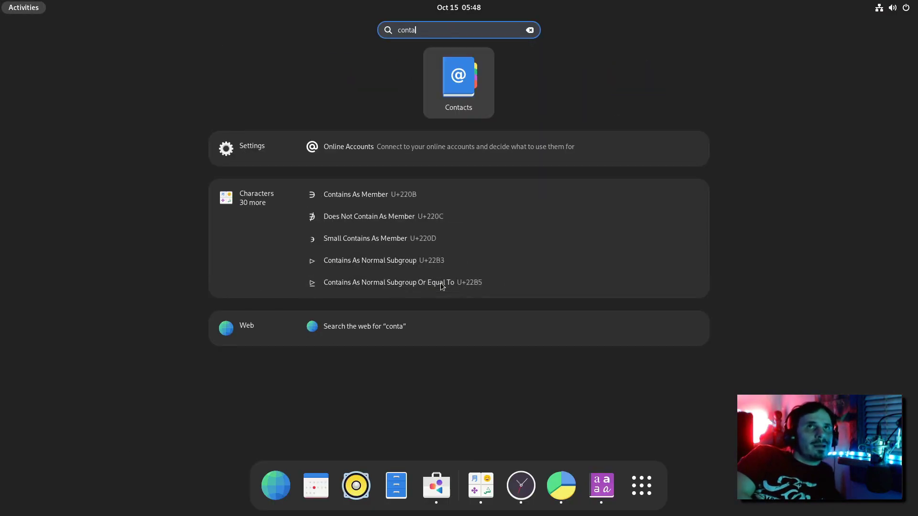
key("Return")
Step: Launch Weather and set its location to Baltimore, Inner Harbor
key("super")
type("we")
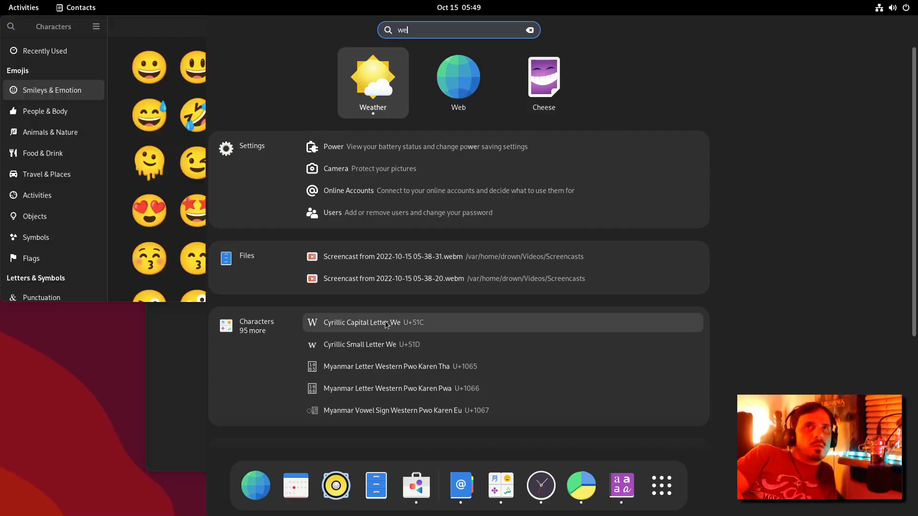
key("Return")
left_click(216, 242)
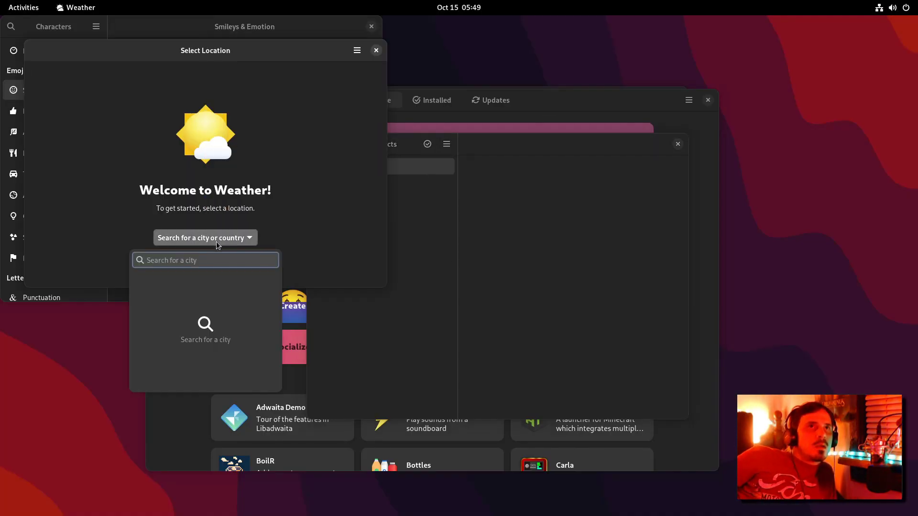
type("baltimore")
key("Return")
Step: Move the Weather window, toggle Daily/Hourly forecasts, and advance the hourly view twice
left_click_drag(292, 46, 493, 179)
left_click(436, 187)
left_click(376, 183)
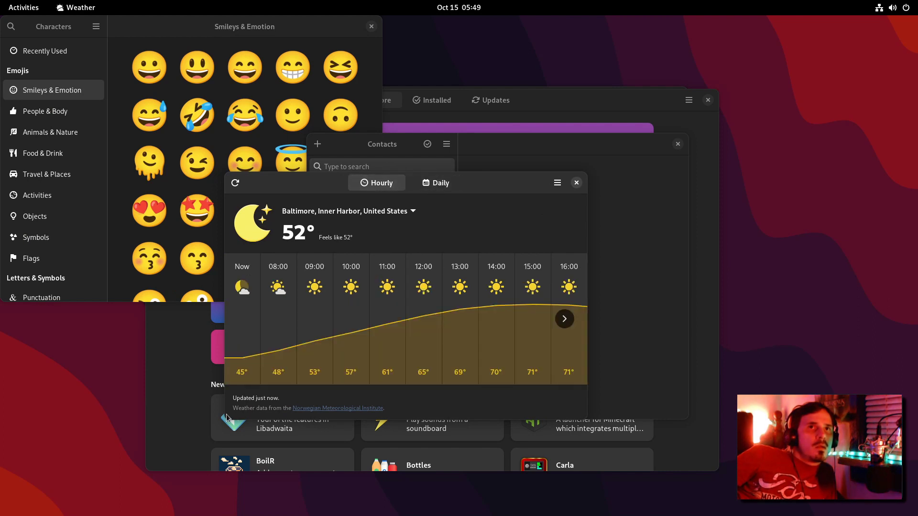
left_click(564, 319)
left_click(564, 319)
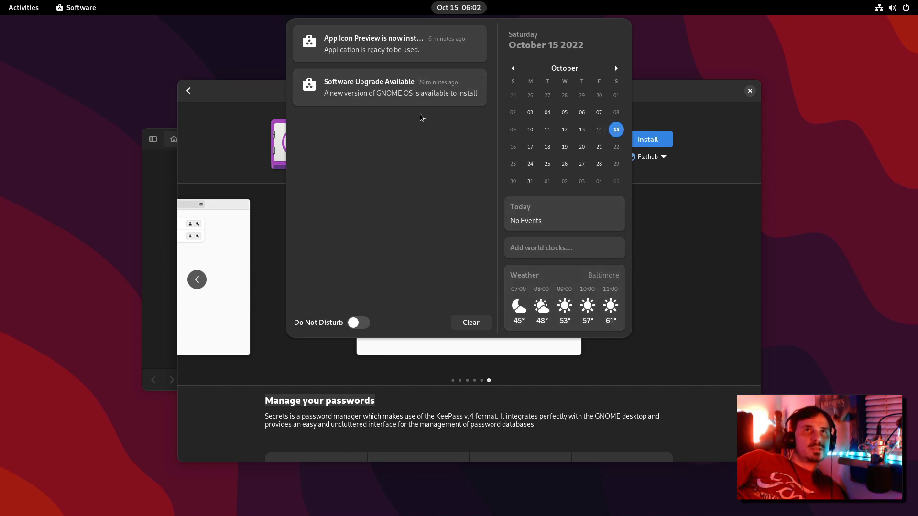
Step: Switch back to Software and briefly show the calendar and notifications panel
key("super")
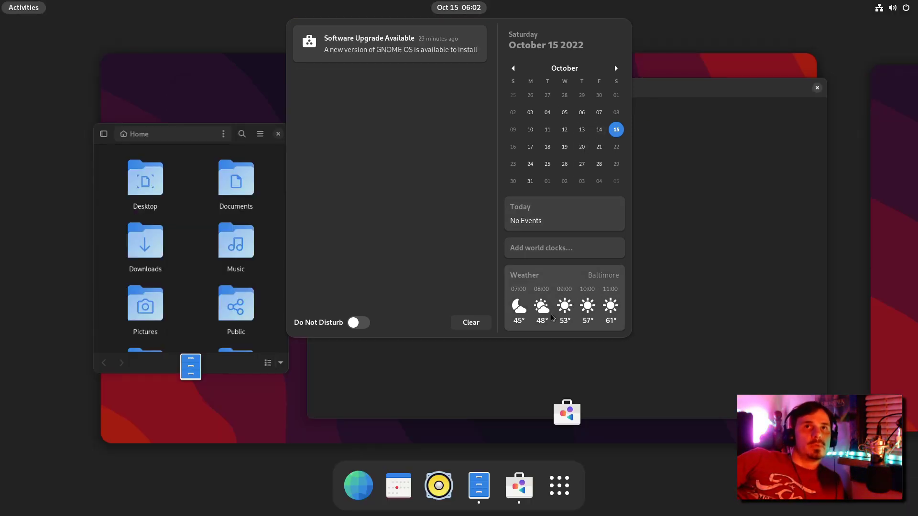
left_click(501, 367)
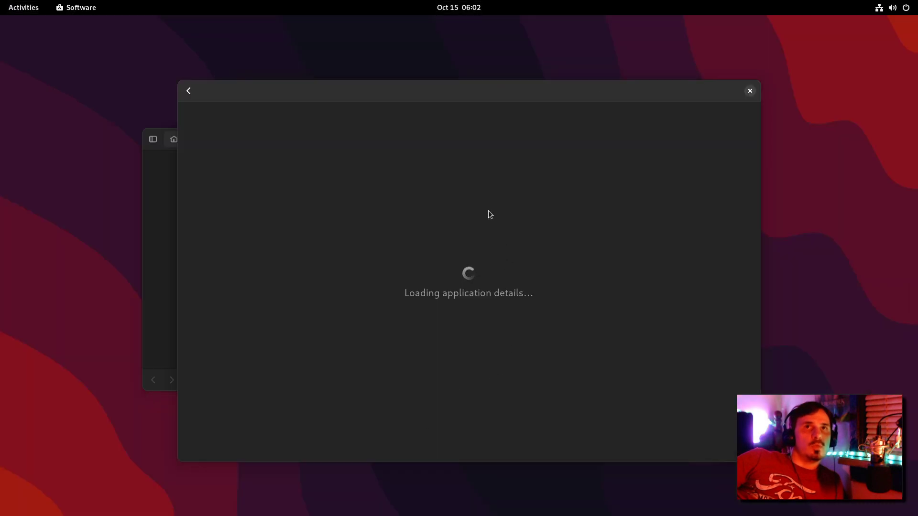
left_click(459, 7)
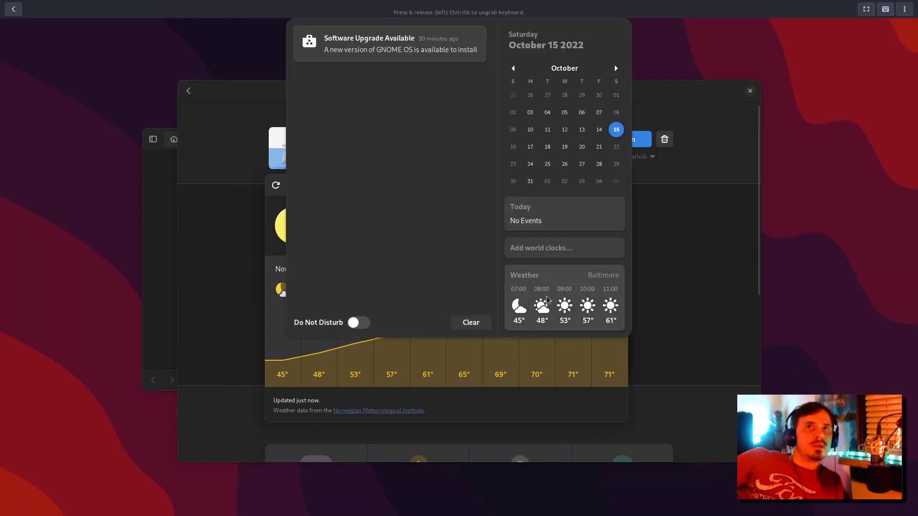
left_click(457, 420)
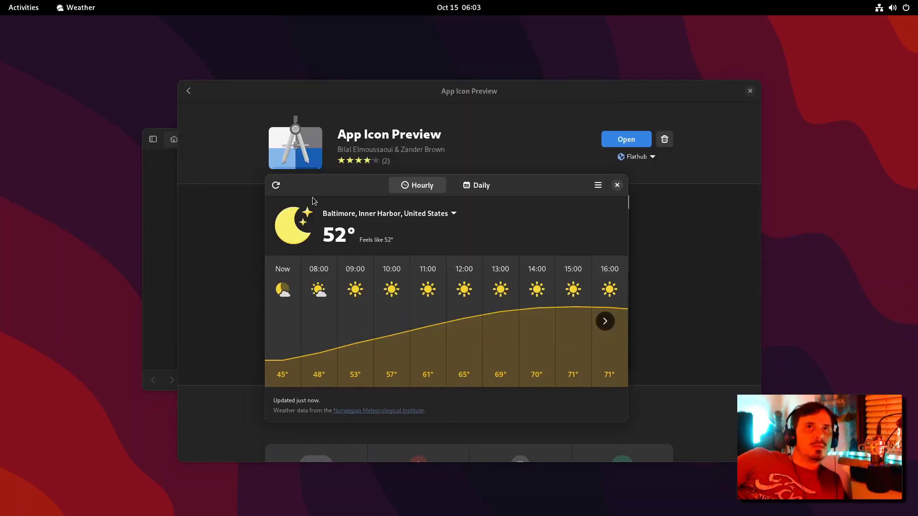
Step: Close the Weather window and search the overview for 'icon'
left_click(616, 185)
left_click(459, 7)
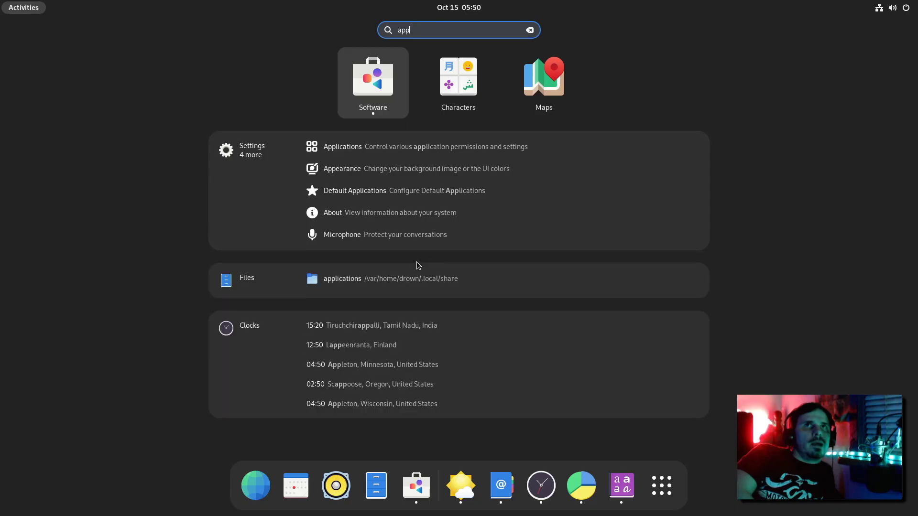
type("icon")
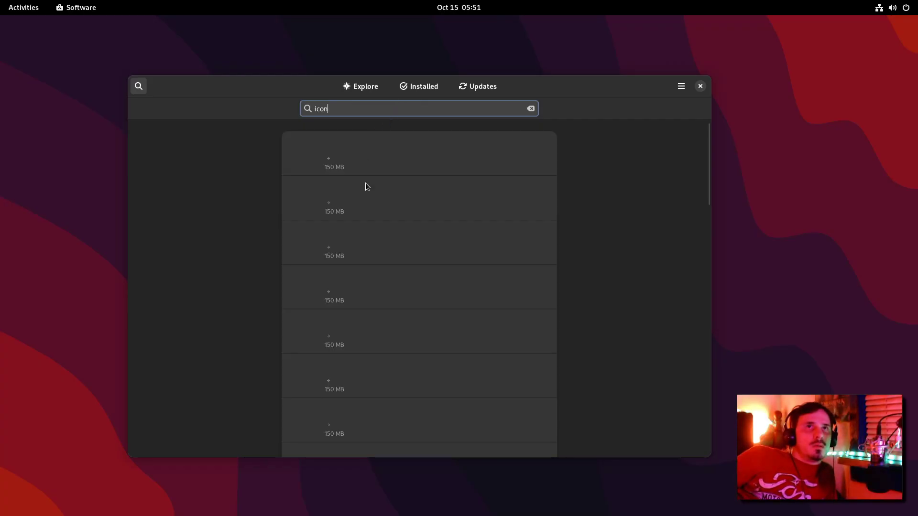
Step: View App Icon Preview's install sources, launch Maps, and start searching for 'build'
left_click(366, 187)
left_click(594, 150)
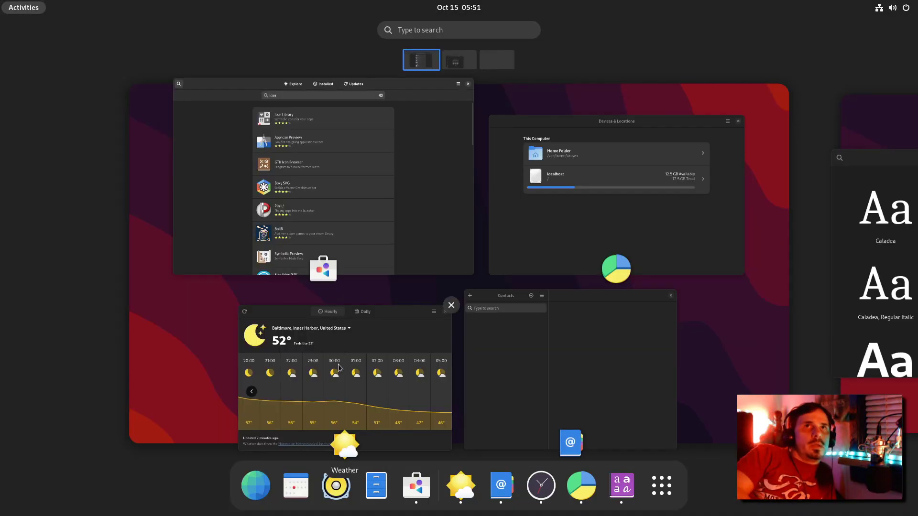
type("ma")
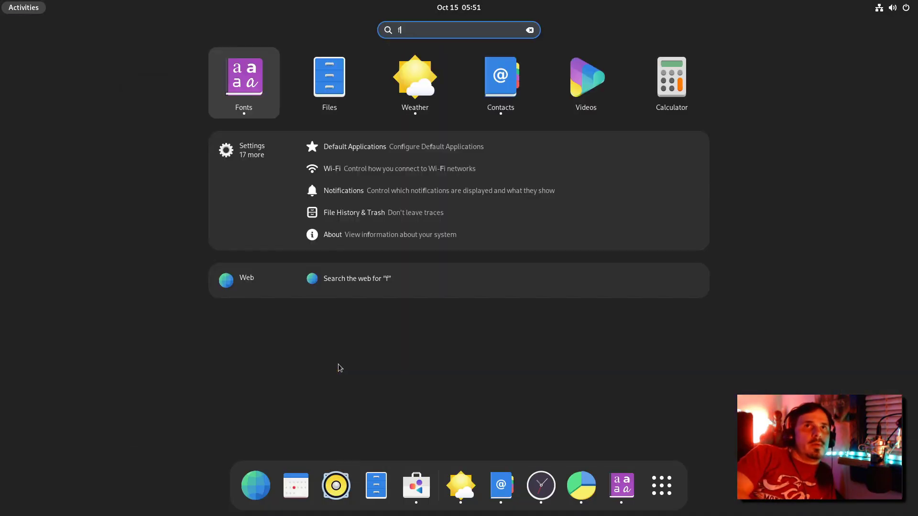
type("ps")
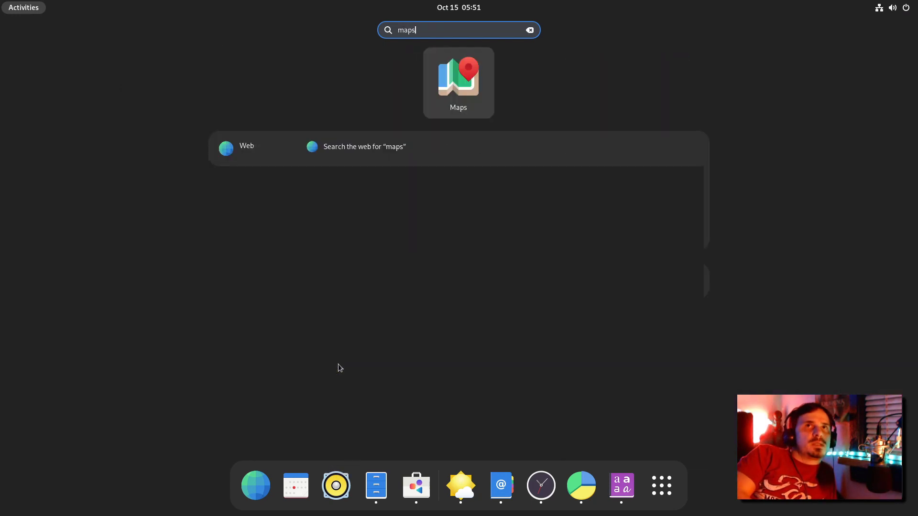
key("Return")
key("super")
type("build")
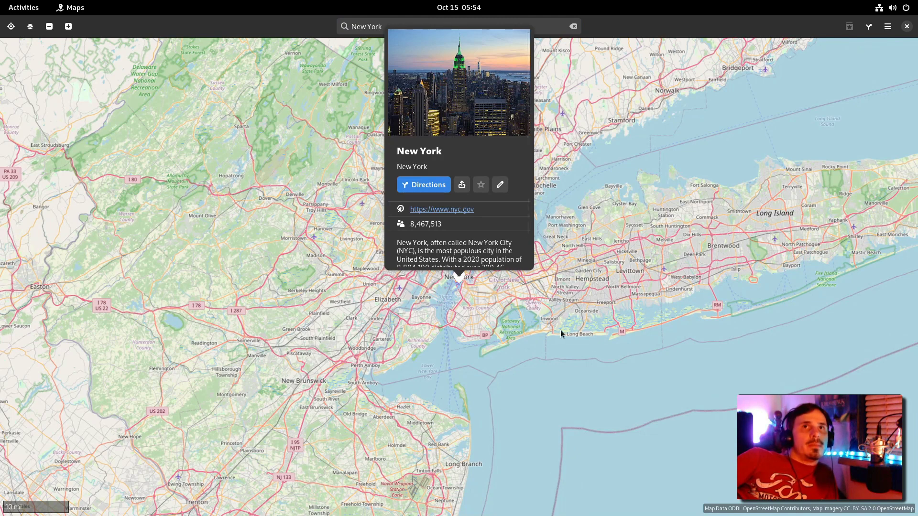
Step: Open and dismiss the map type choices in Maps
scroll(549, 166, "down", 1)
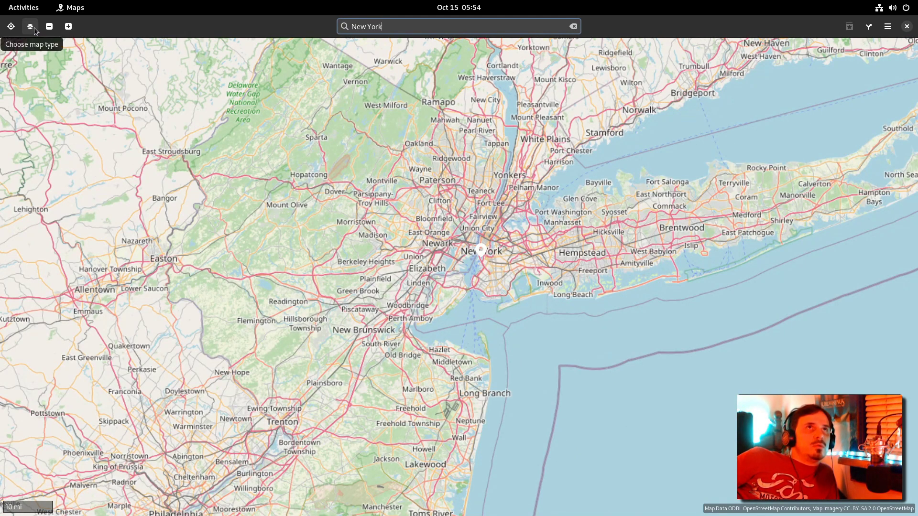
left_click(34, 31)
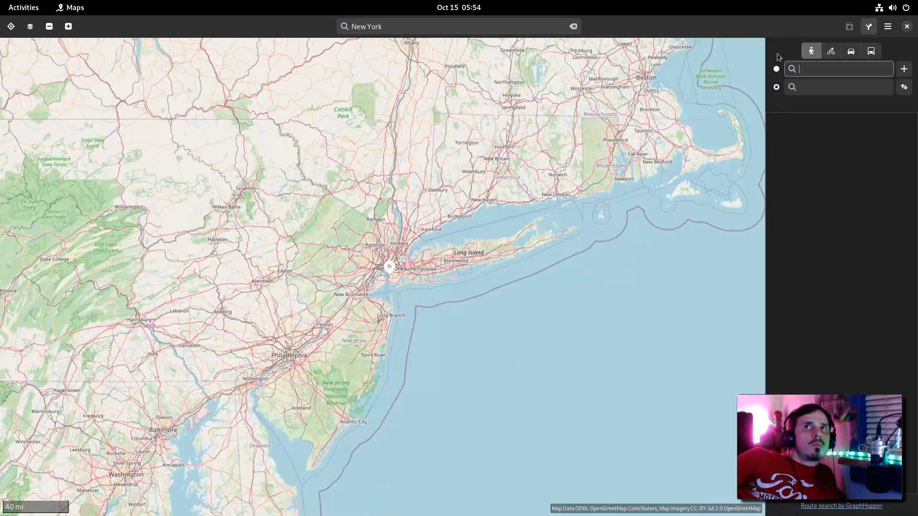
key("F10")
left_click(467, 181)
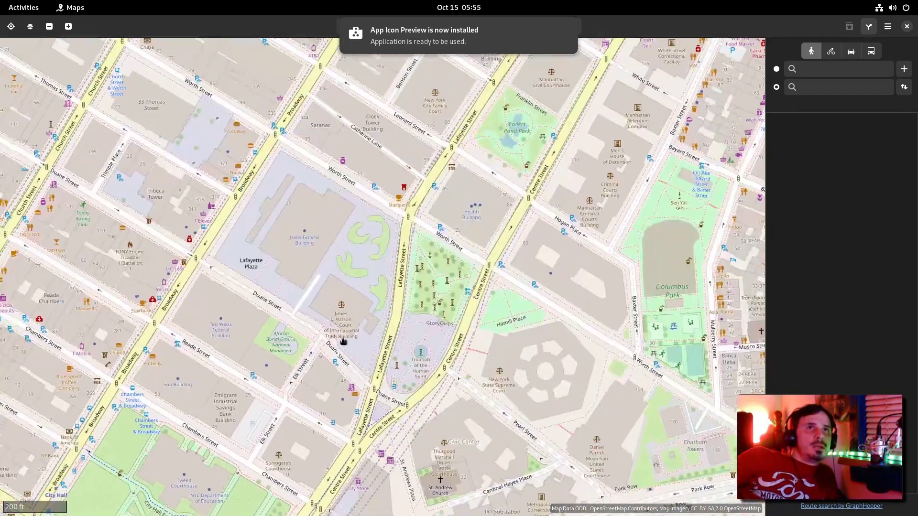
Step: Zoom and pan the map to Lafayette Plaza and Thomas Paine Park
scroll(206, 215, "up", 1)
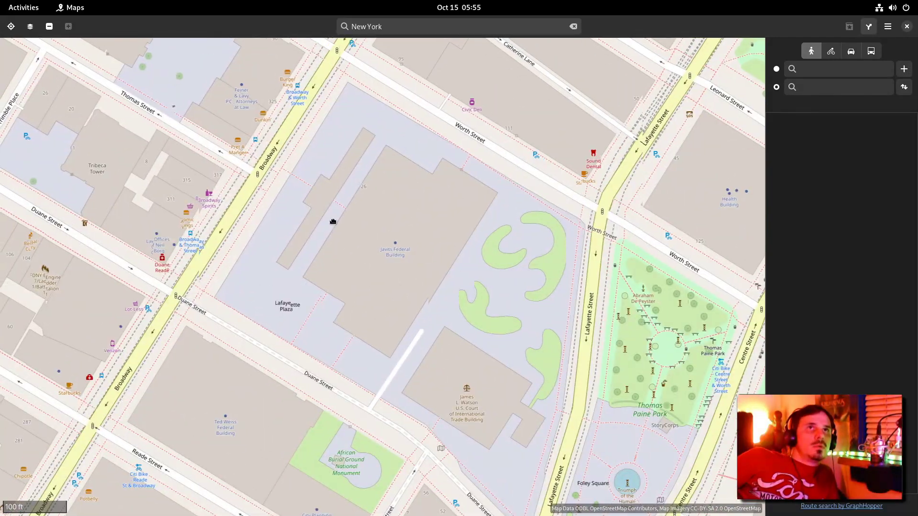
left_click_drag(206, 201, 400, 239)
scroll(399, 239, "down", 2)
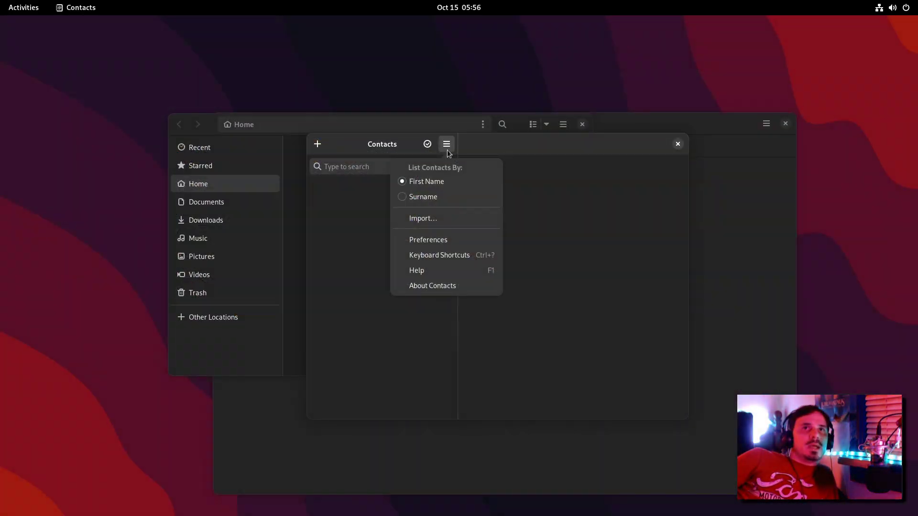
left_click(436, 219)
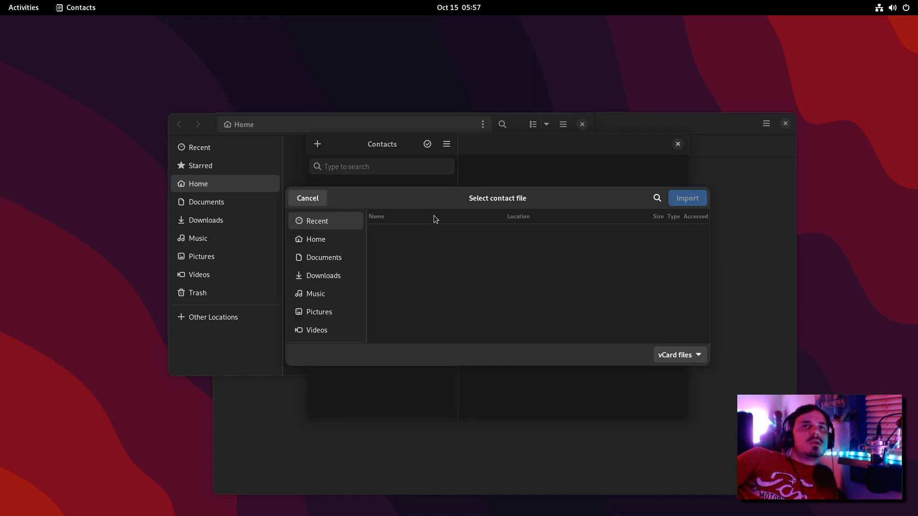
left_click(675, 355)
left_click(523, 206)
left_click(306, 214)
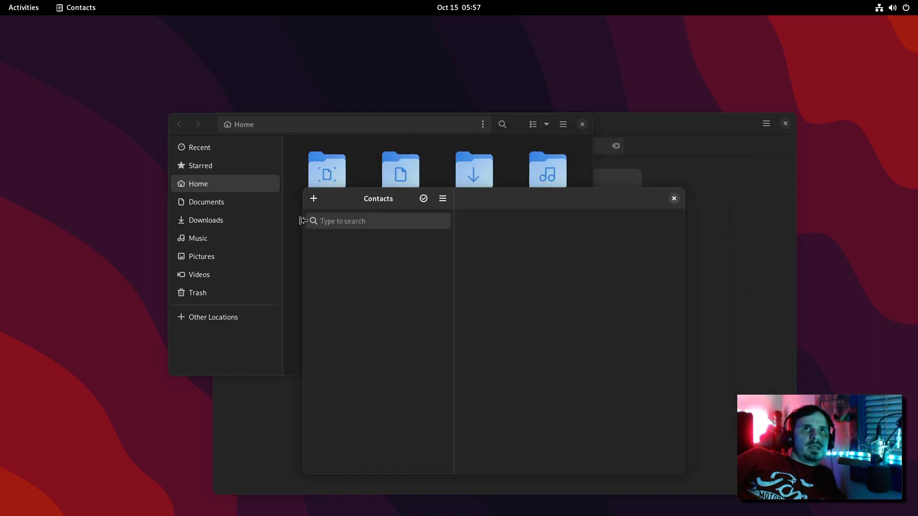
left_click_drag(524, 180, 523, 161)
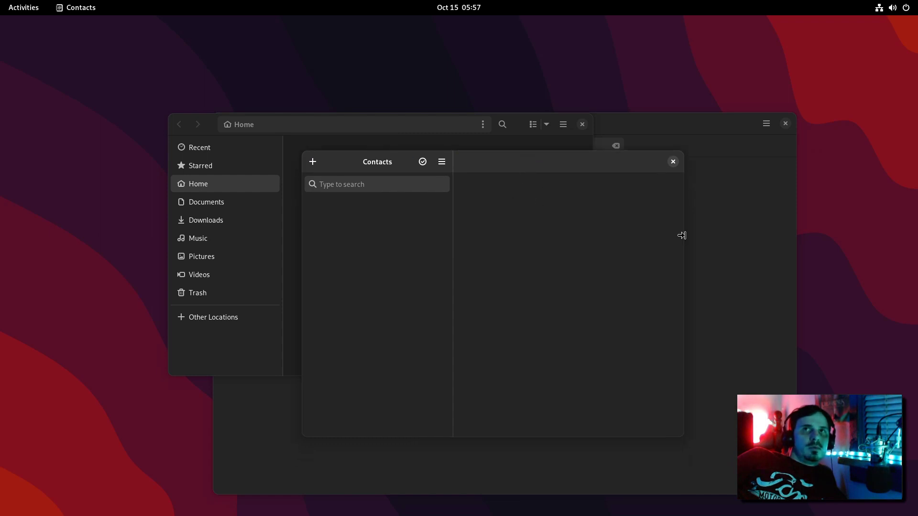
Step: Drag the Contacts window's edge to resize it narrower and back
left_click_drag(682, 235, 669, 257)
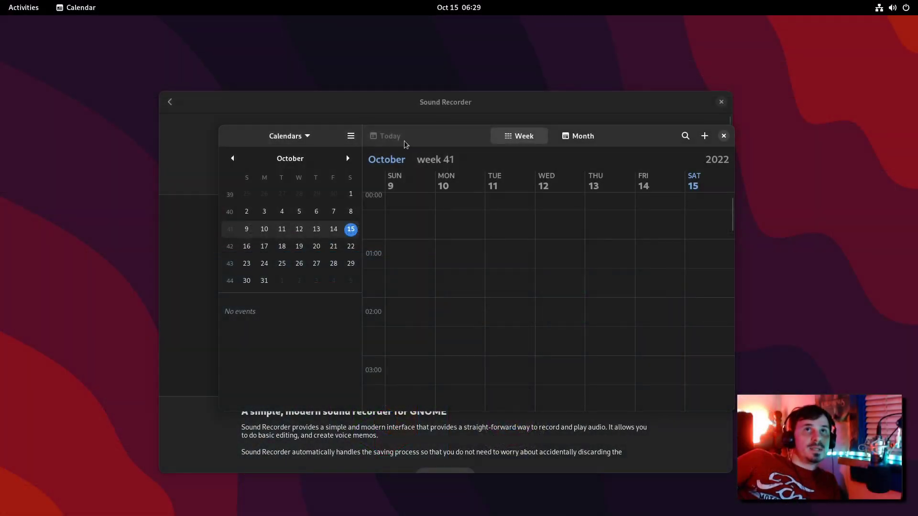
Step: Start a Tuesday October 11 01:00 event, check its calendar, then cancel it
left_click(455, 252)
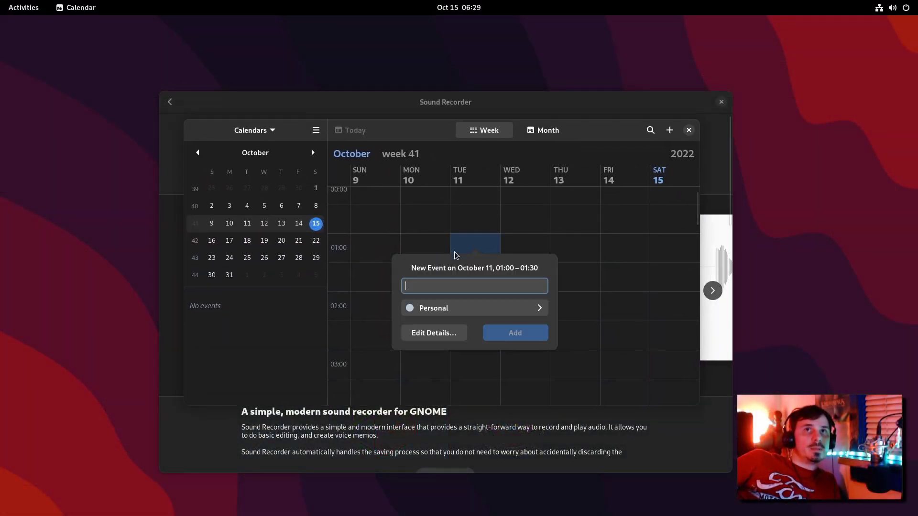
left_click(457, 308)
key("Escape")
Step: Switch to month view, maximize the Calendar window, and cancel a new October 10 event
left_click(531, 133)
left_click(445, 219)
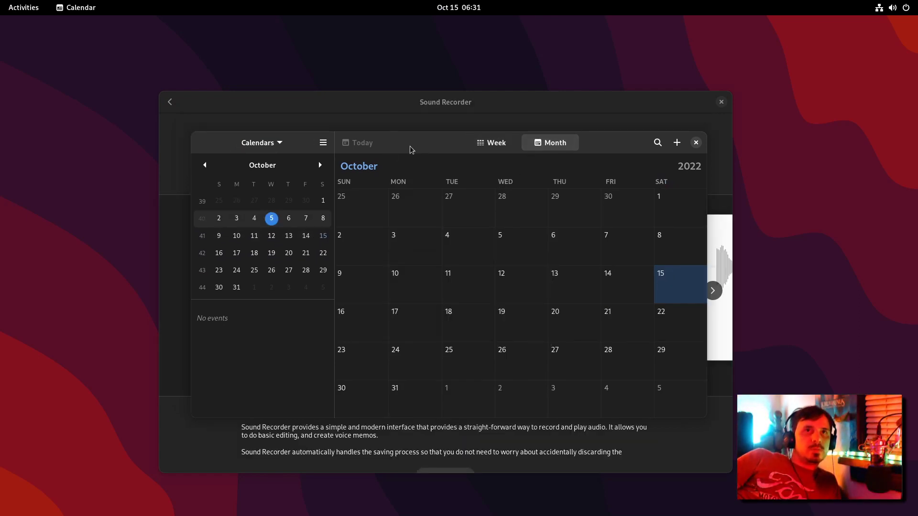
left_click_drag(411, 151, 411, 177)
double_click(420, 168)
left_click(311, 236)
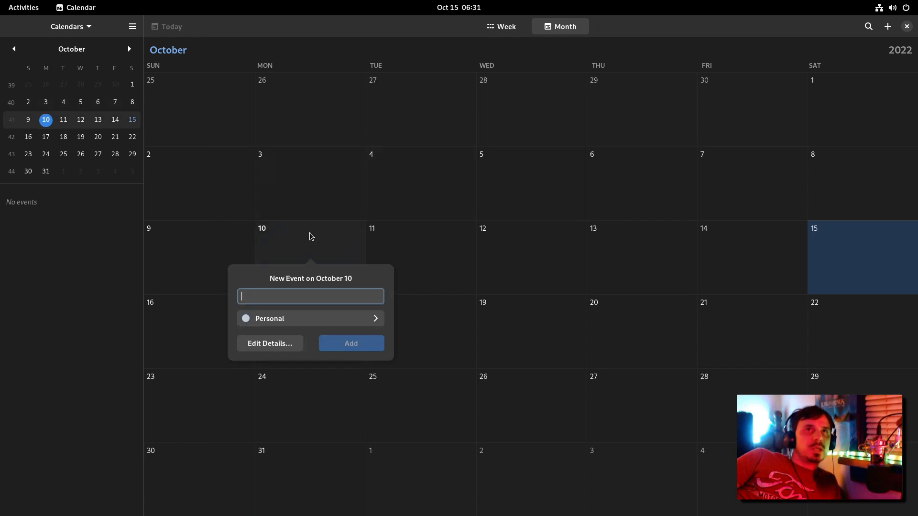
key("Escape")
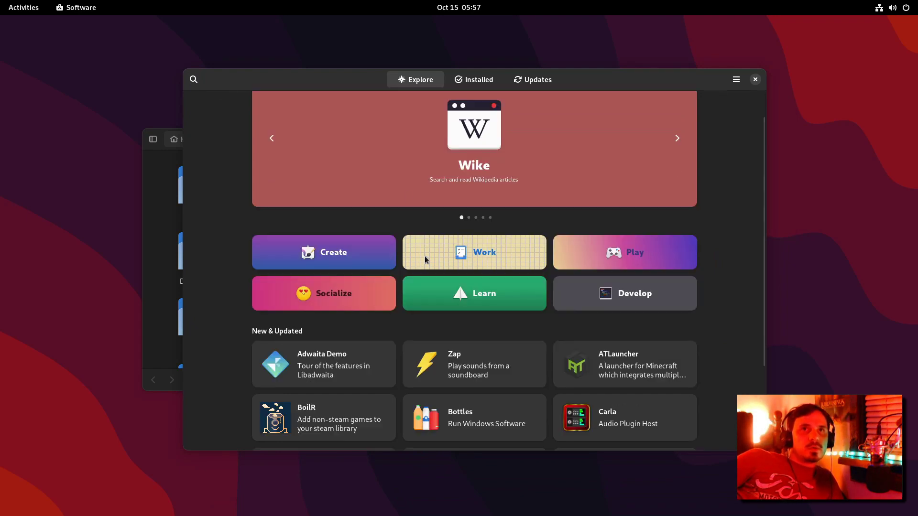
scroll(370, 339, "down", 5)
scroll(381, 328, "up", 6)
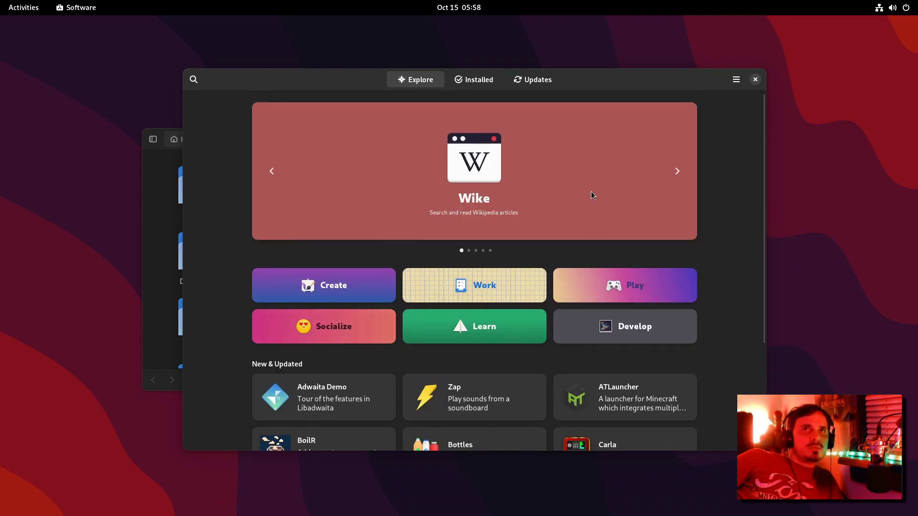
scroll(379, 341, "down", 4)
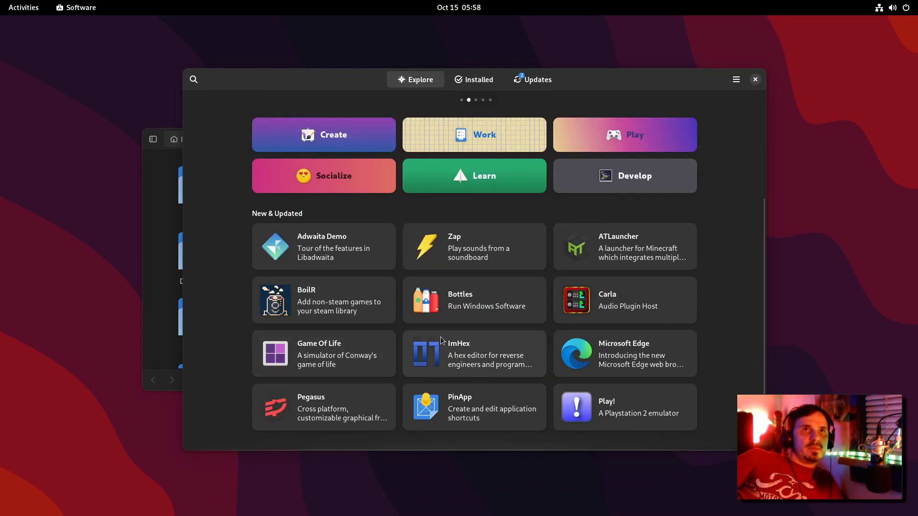
scroll(425, 346, "up", 4)
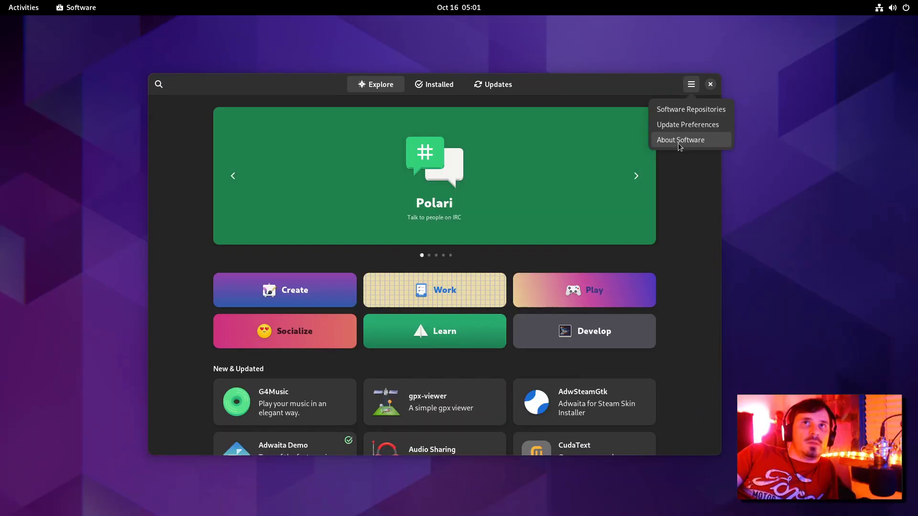
Step: View About Software, then launch System Monitor via 'sys' and close it
left_click(678, 140)
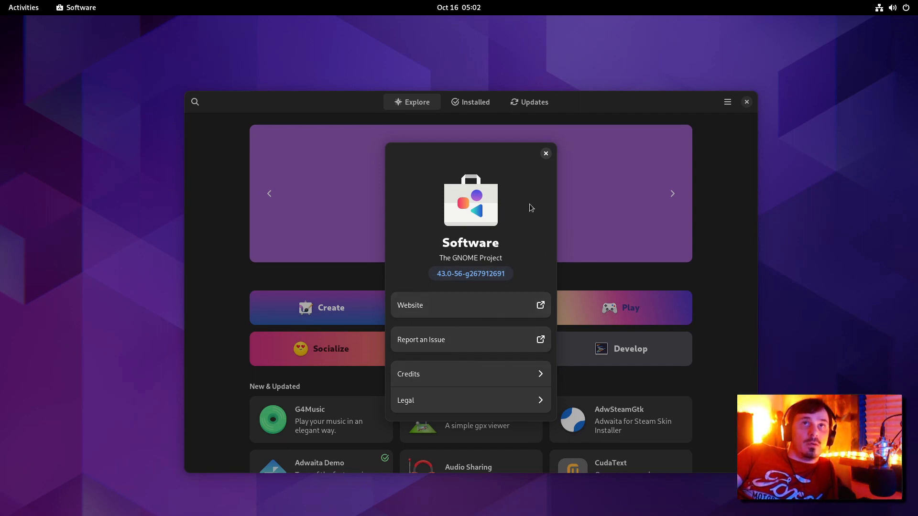
key("Escape")
key("super")
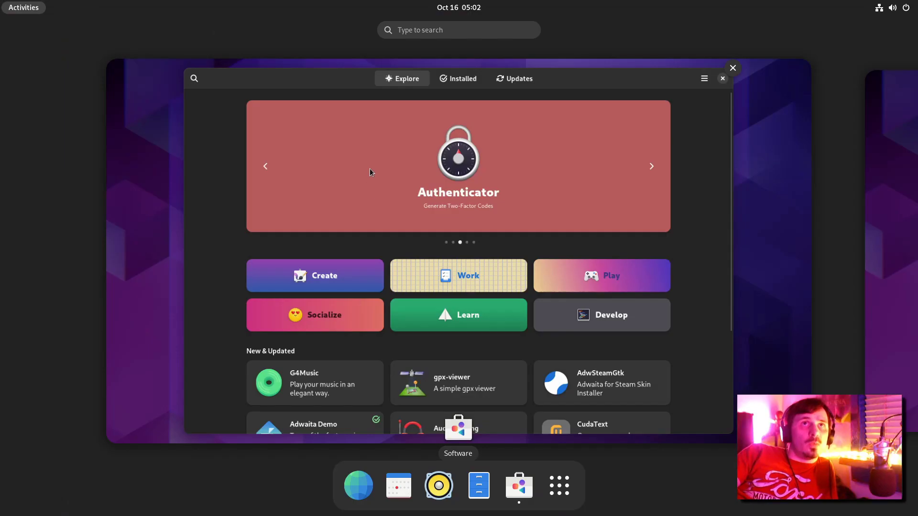
type("sys")
key("Return")
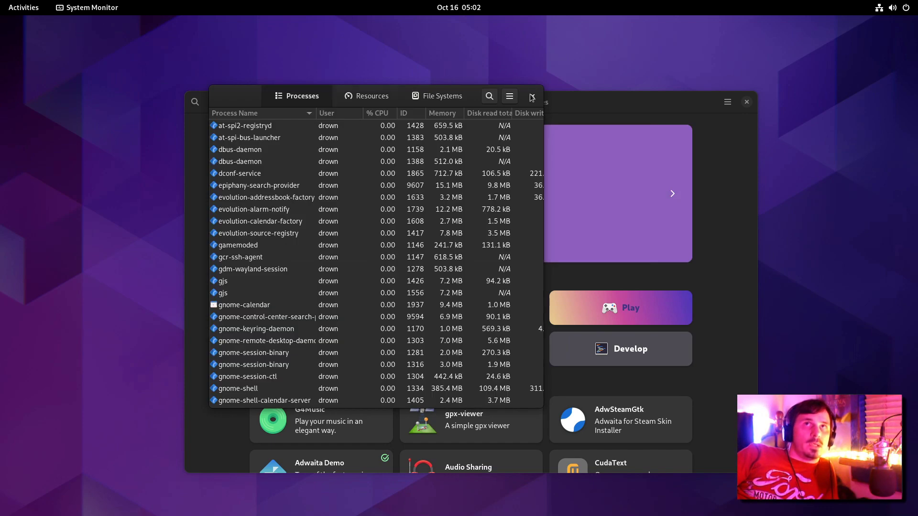
left_click(532, 97)
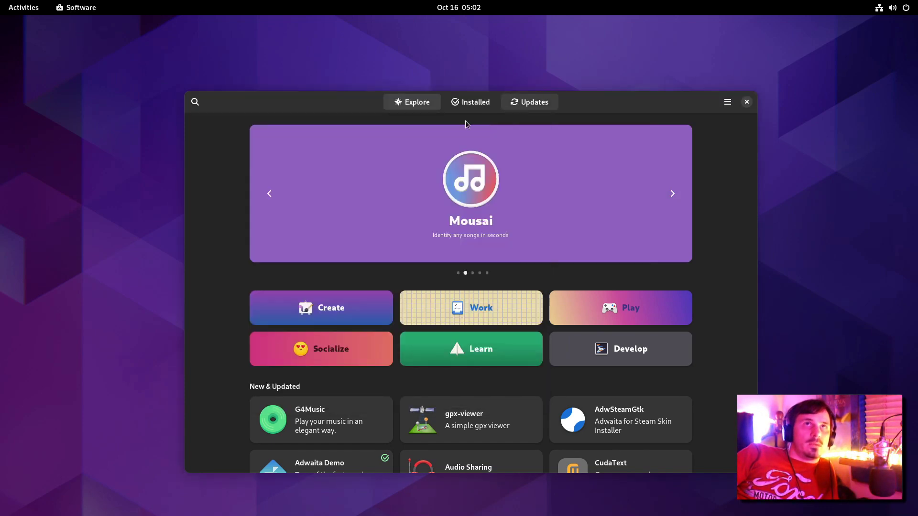
scroll(575, 240, "down", 5)
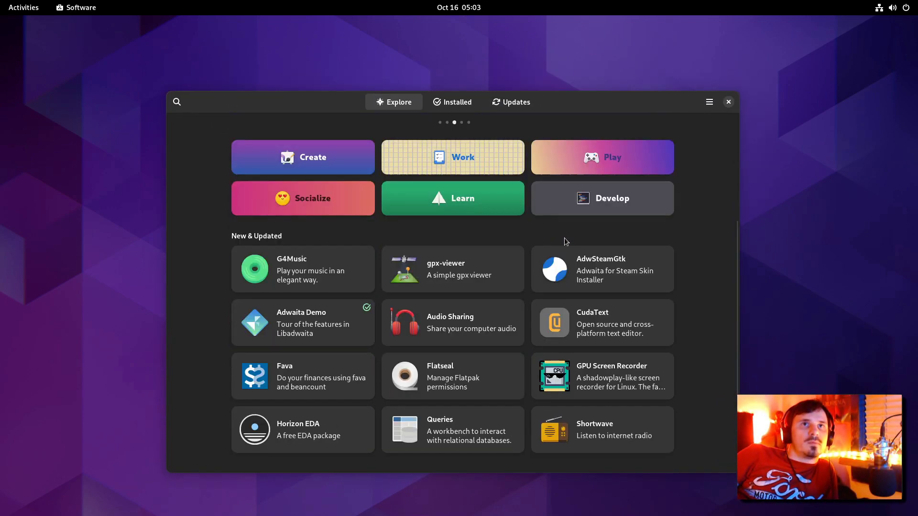
left_click(325, 314)
scroll(676, 250, "down", 4)
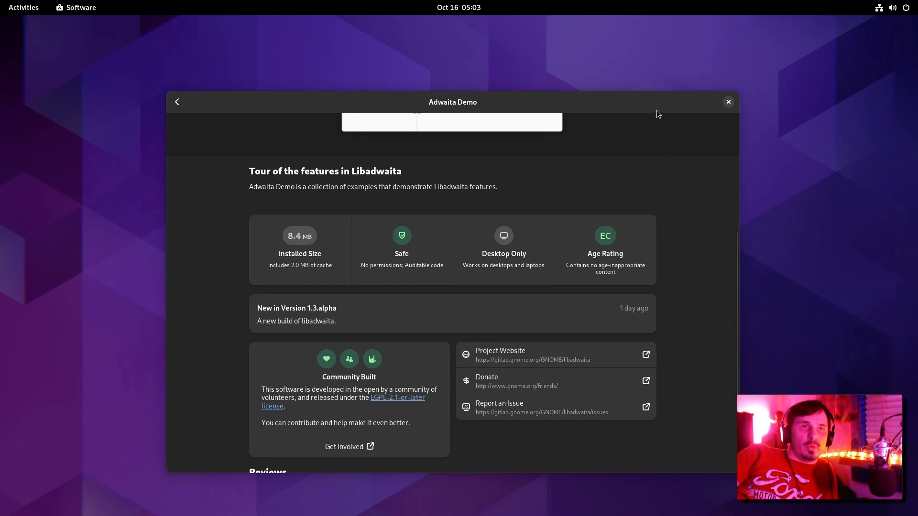
left_click_drag(660, 108, 655, 86)
scroll(524, 350, "down", 4)
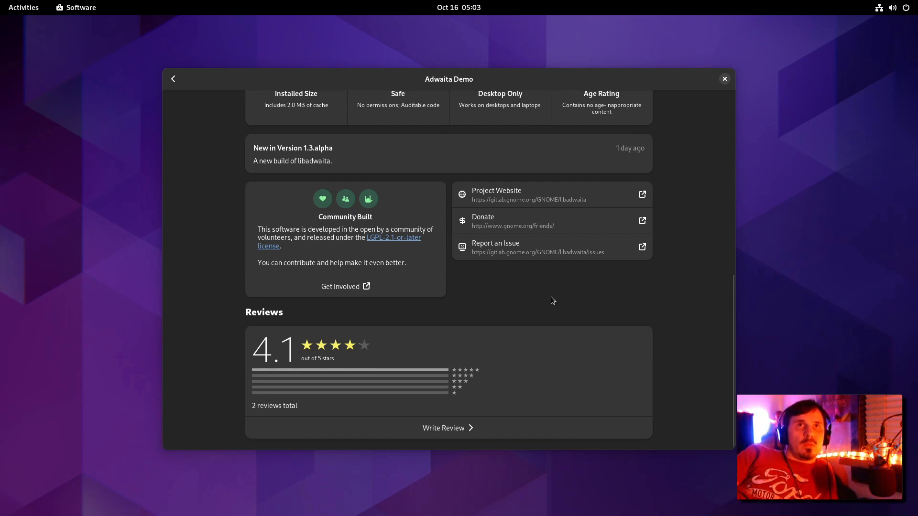
scroll(550, 300, "up", 10)
scroll(564, 264, "down", 3)
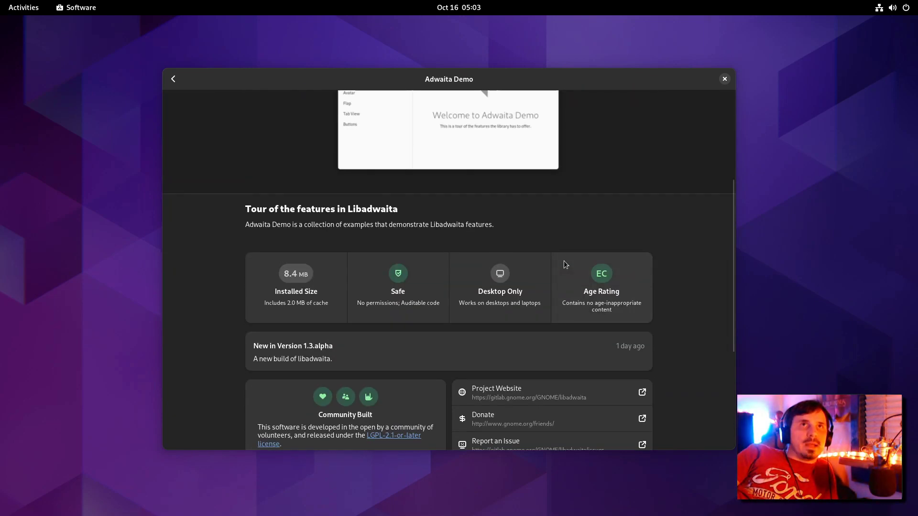
scroll(565, 262, "up", 5)
scroll(565, 262, "down", 6)
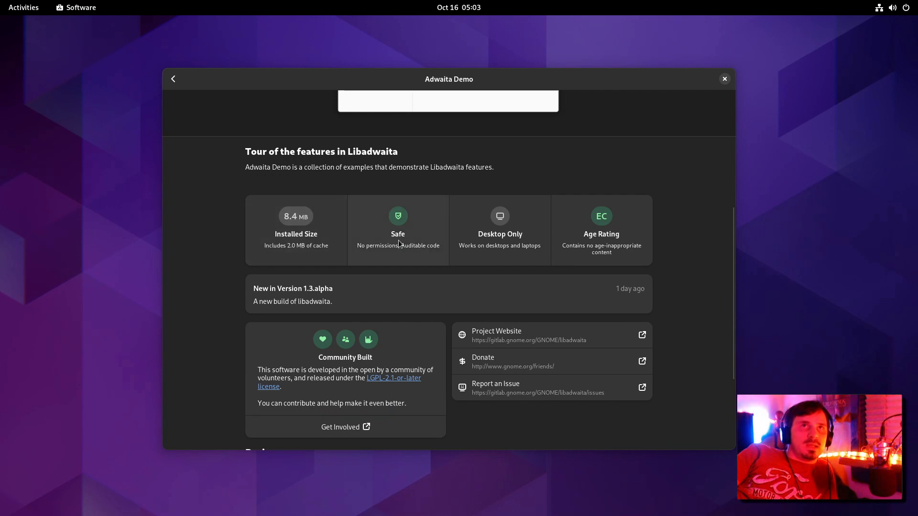
scroll(507, 230, "up", 5)
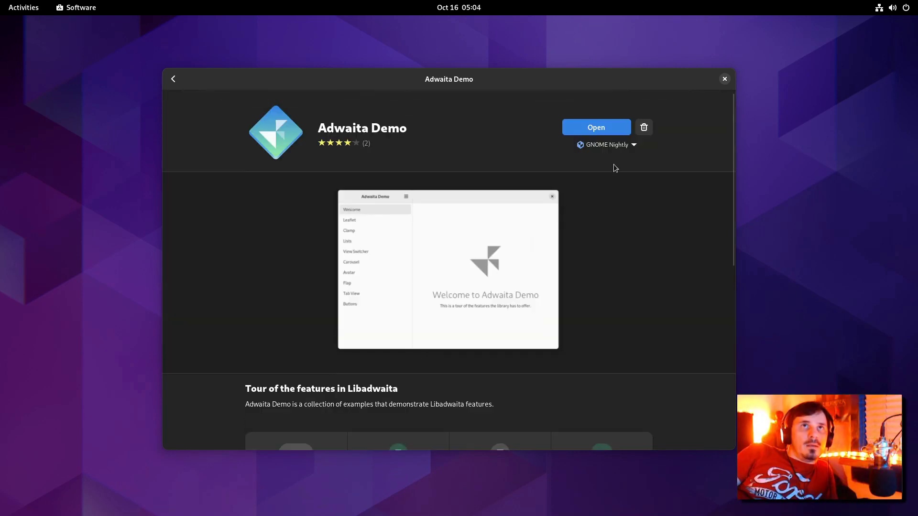
left_click(612, 145)
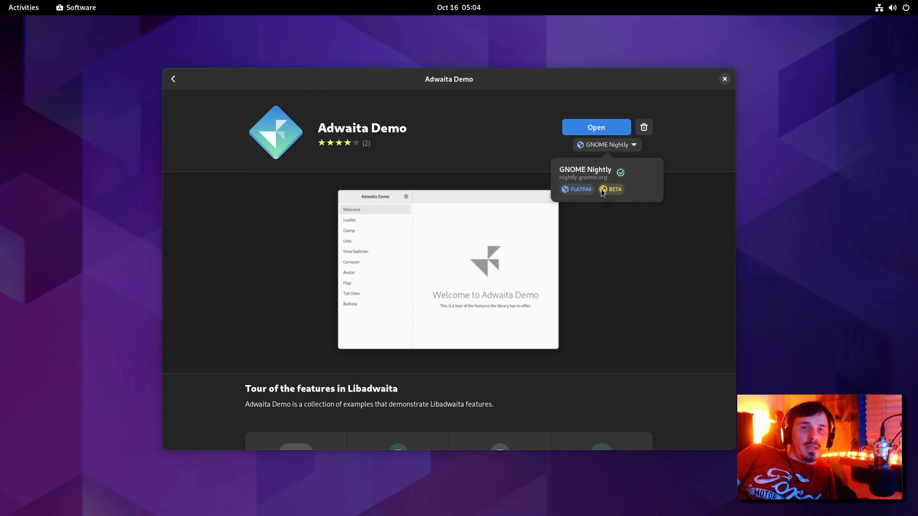
left_click(508, 163)
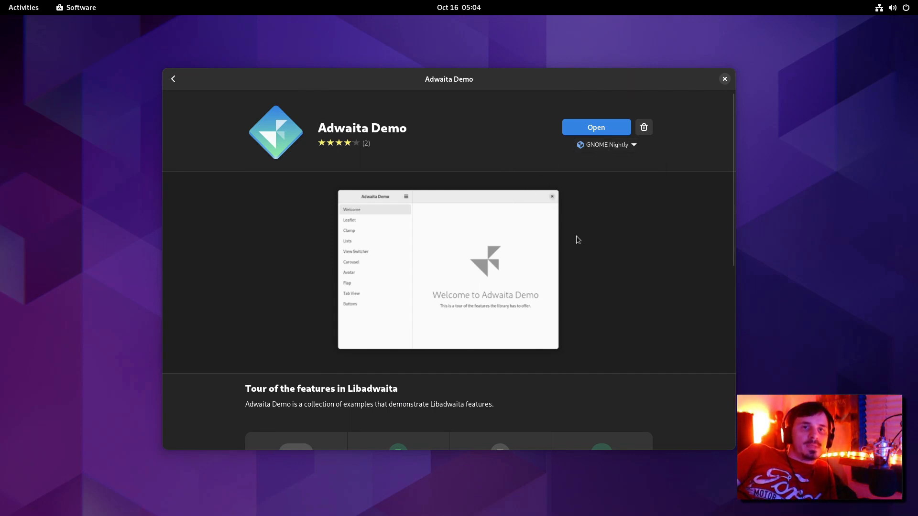
left_click(632, 146)
left_click(625, 148)
left_click(624, 148)
Step: Go back to Explore and open the Software Repositories list
key("alt+Left")
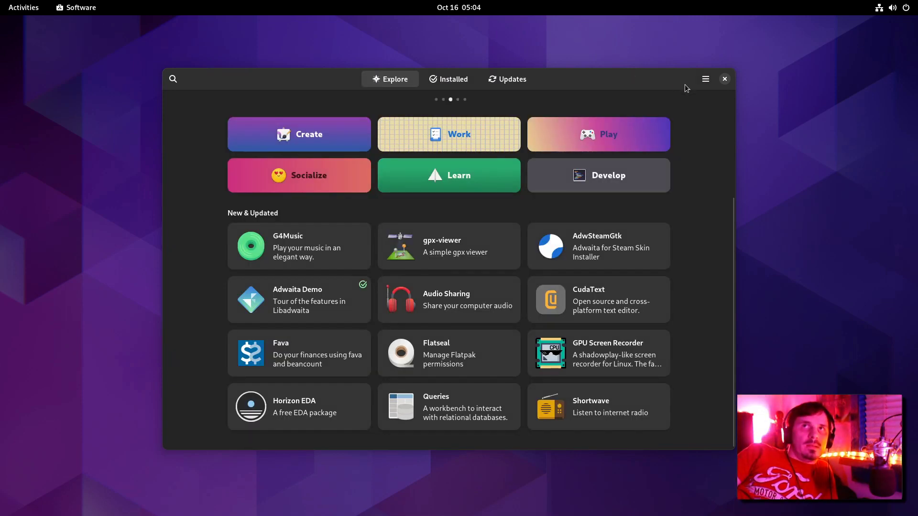
left_click(705, 79)
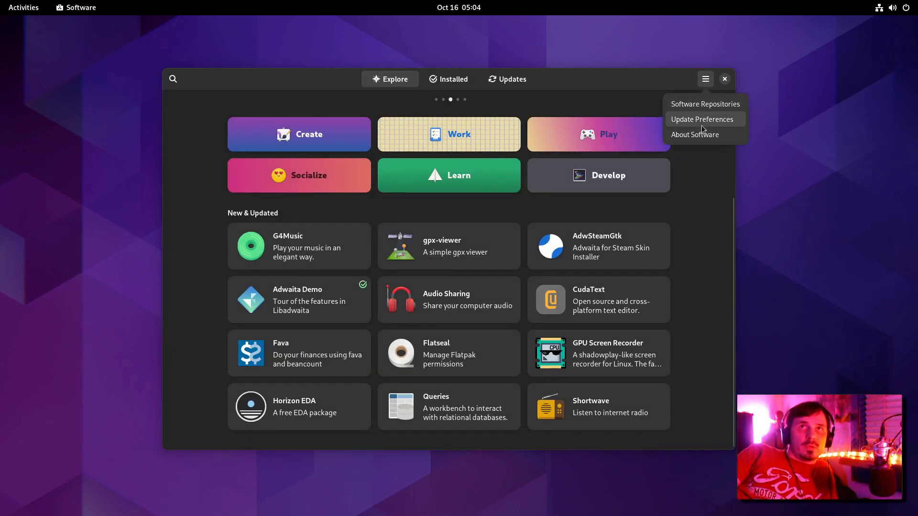
left_click(706, 105)
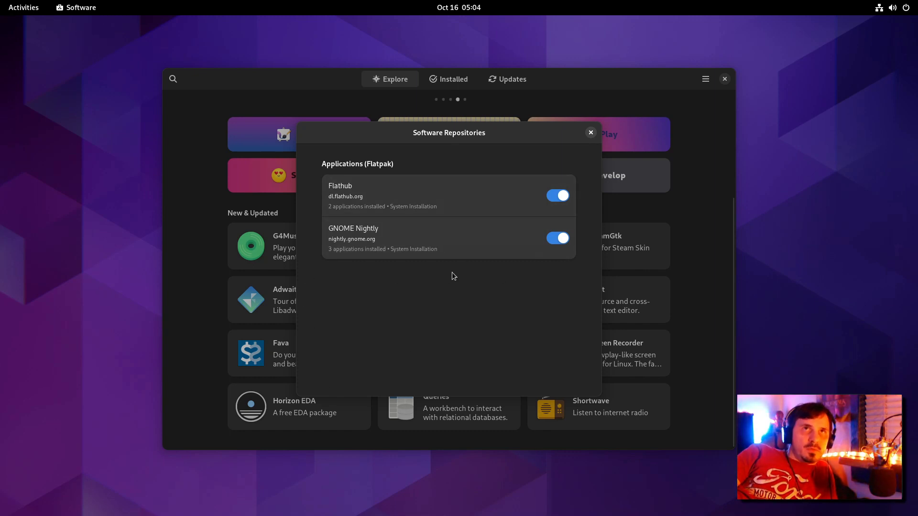
Step: Close the repositories dialog and show Adwaita Demo's GNOME Nightly source details
left_click(591, 133)
left_click(608, 145)
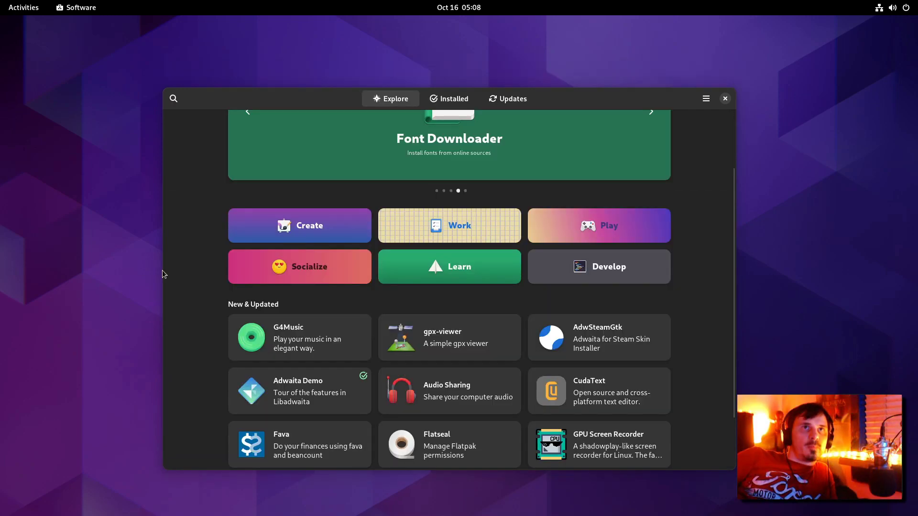
key("super")
Step: Launch Web from the dash, view About Web, then open the application manager
left_click(360, 488)
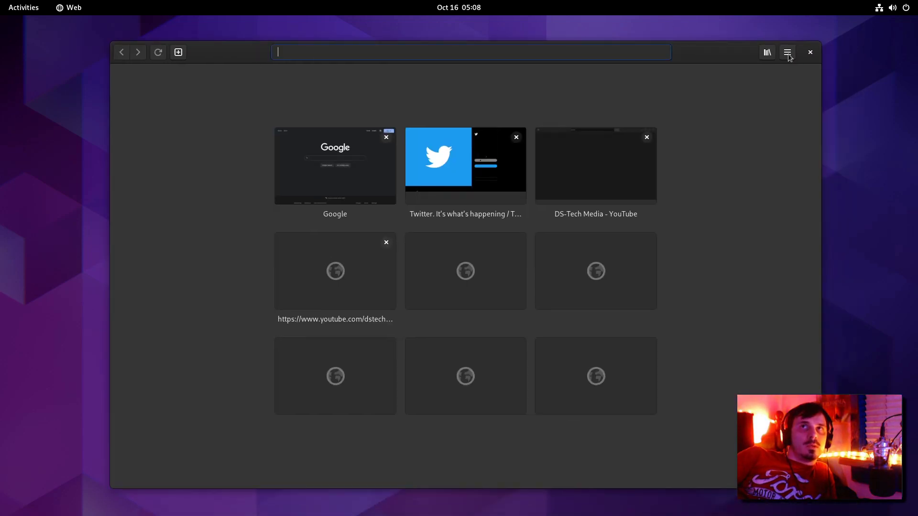
left_click(788, 52)
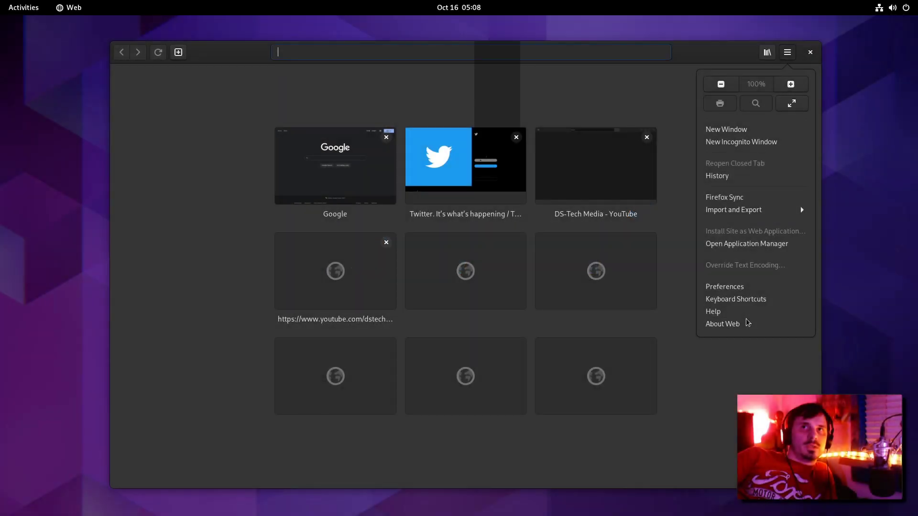
left_click(747, 323)
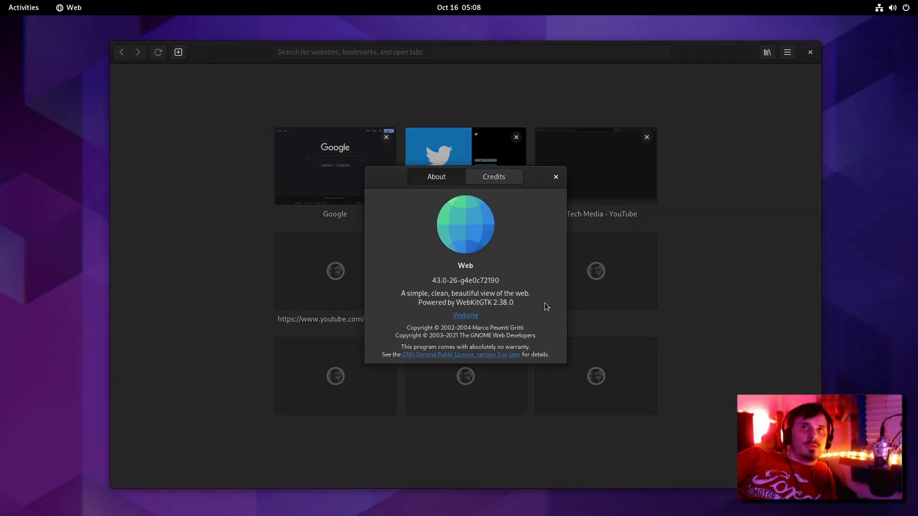
key("Escape")
left_click(790, 53)
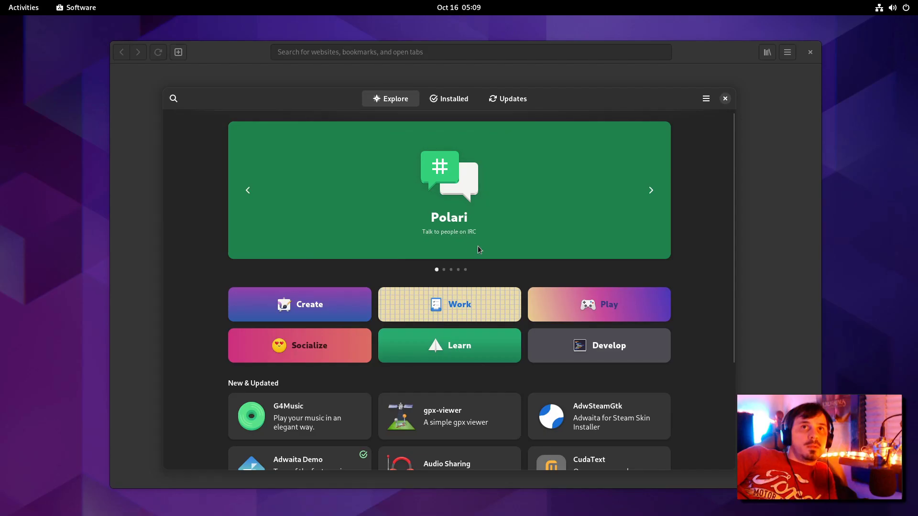
Step: Open the Work category and choose StackEdit from Picks from the Web
scroll(480, 249, "down", 5)
scroll(493, 133, "up", 5)
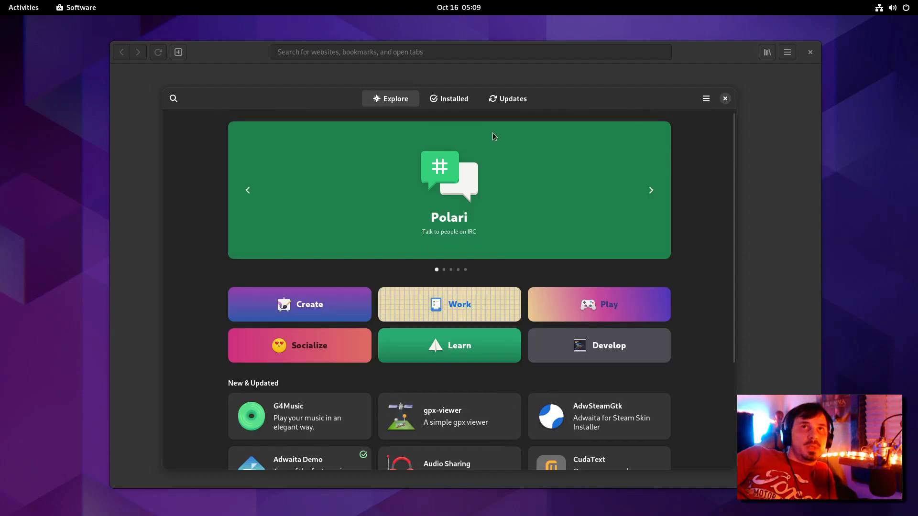
scroll(493, 133, "down", 3)
scroll(492, 134, "up", 1)
scroll(487, 117, "up", 2)
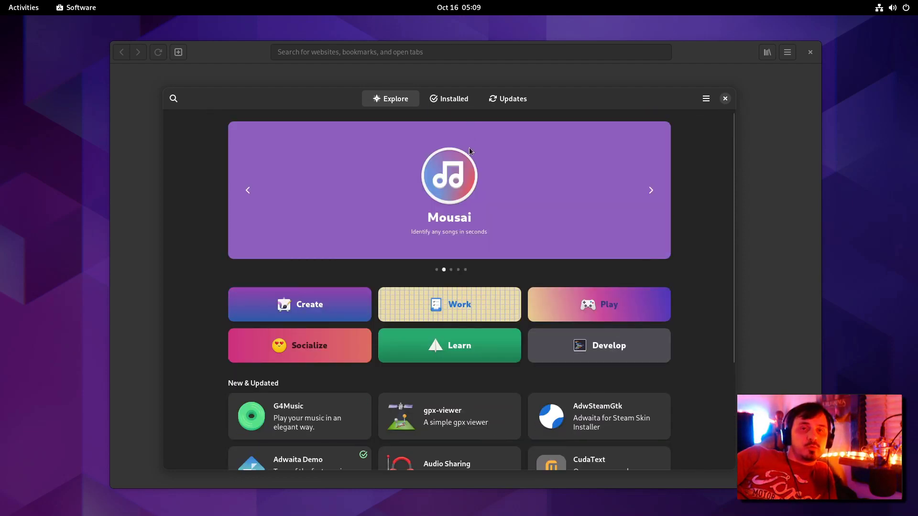
scroll(466, 191, "down", 5)
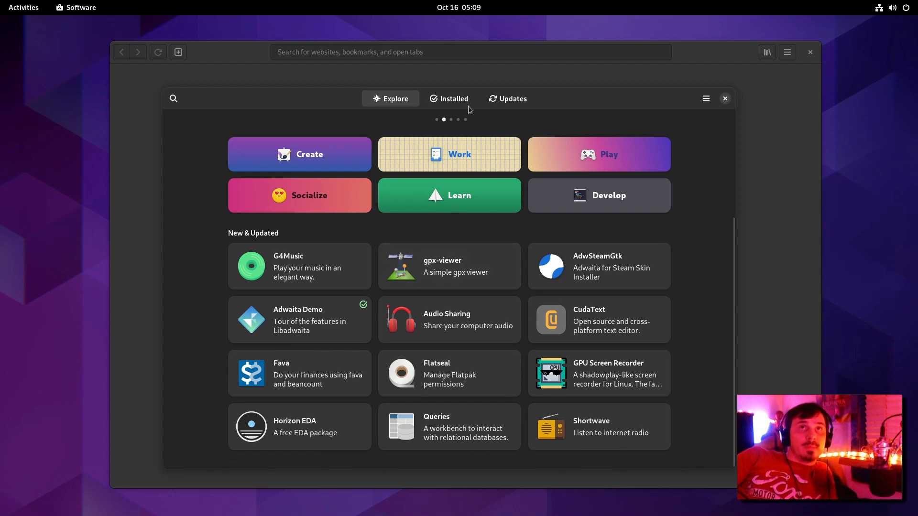
scroll(494, 220, "up", 3)
scroll(497, 215, "up", 1)
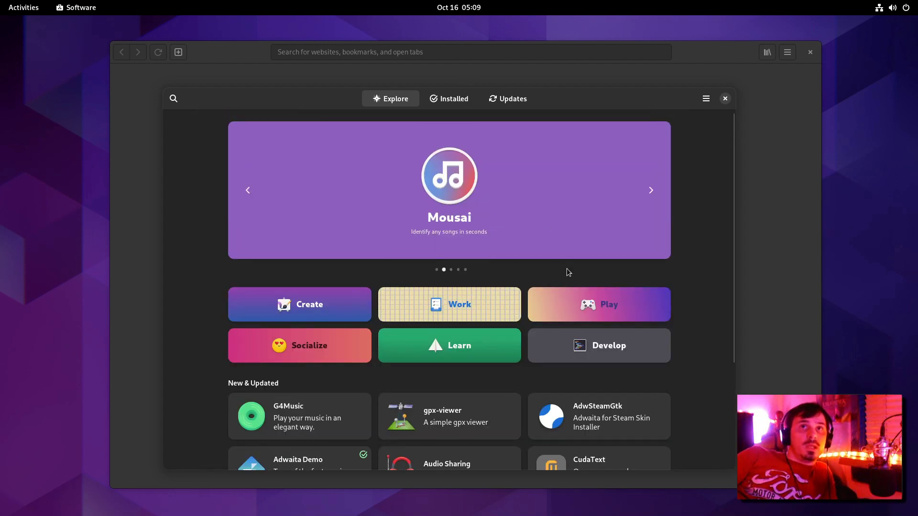
left_click(511, 313)
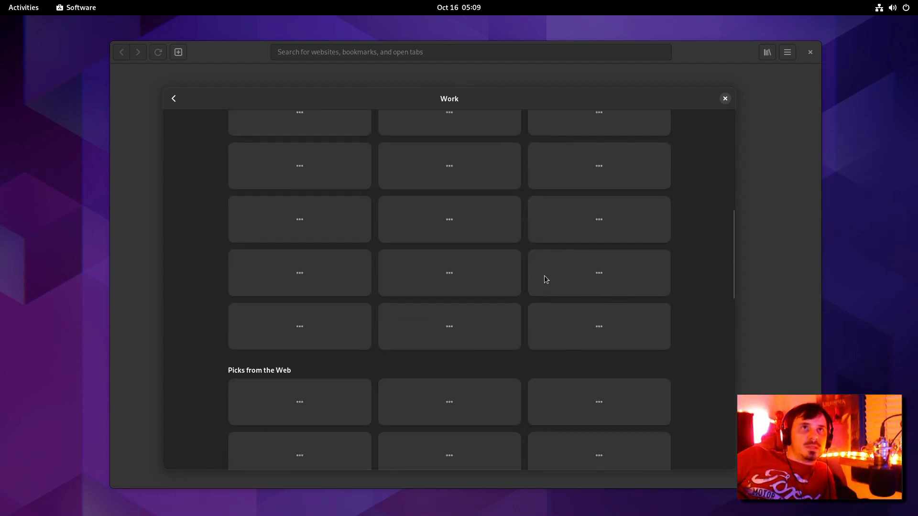
scroll(544, 275, "down", 3)
scroll(302, 256, "down", 1)
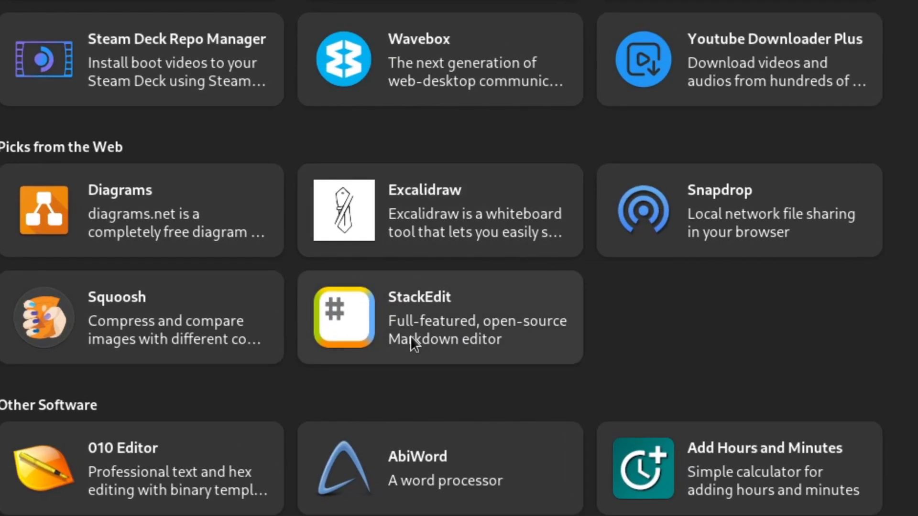
left_click(410, 339)
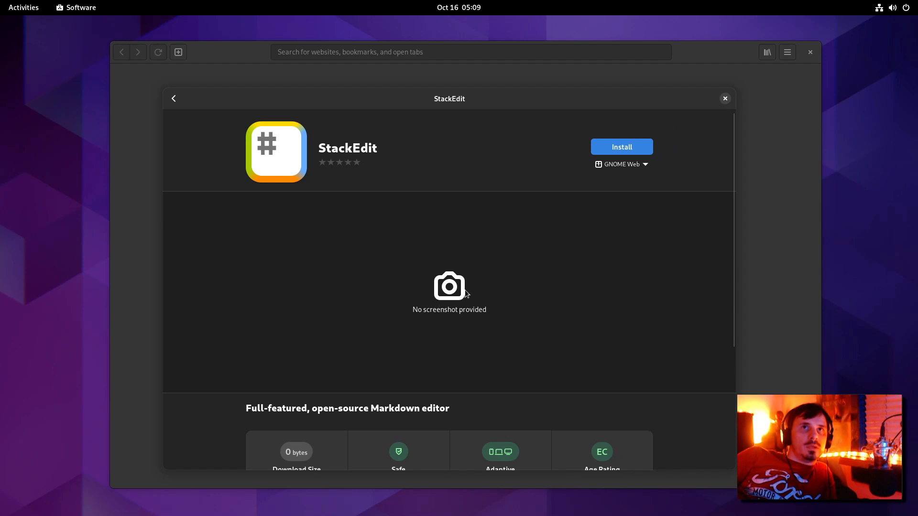
Step: Check StackEdit's GNOME Web source and install it as a web app
scroll(466, 293, "down", 5)
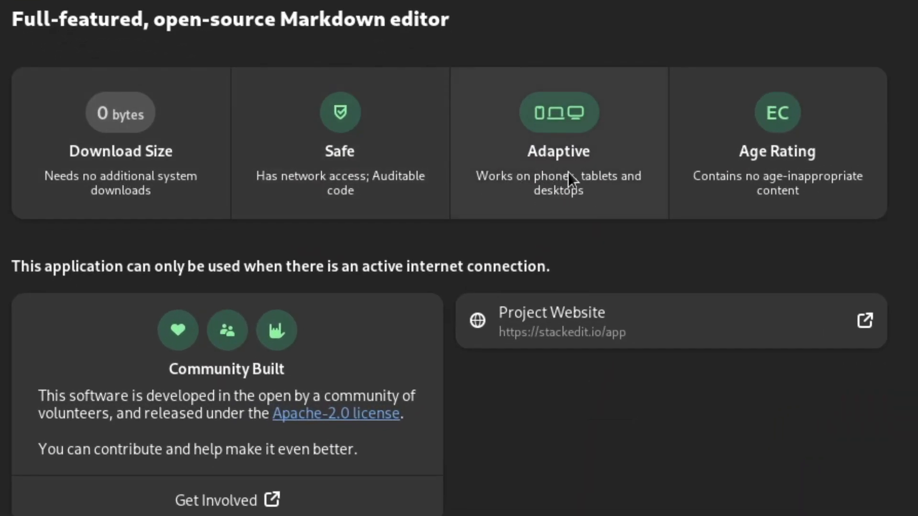
scroll(452, 191, "up", 10)
left_click(450, 287)
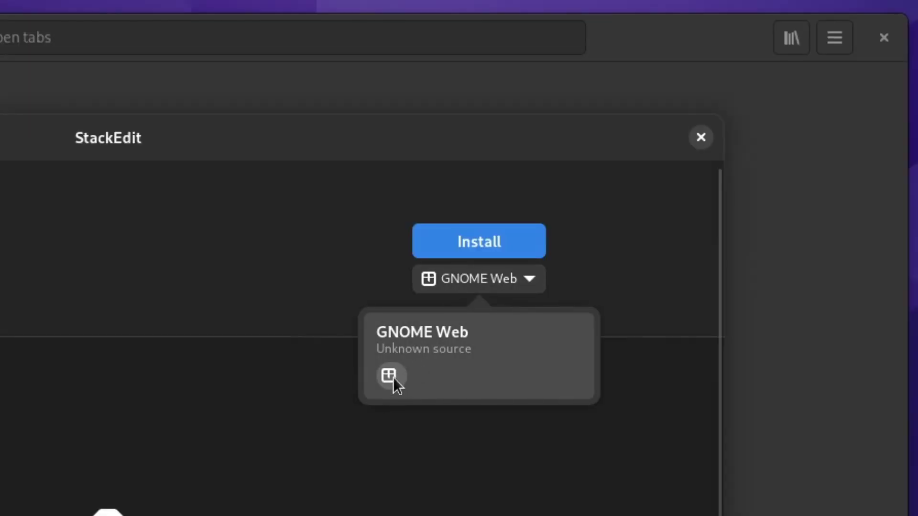
left_click(393, 377)
left_click(441, 247)
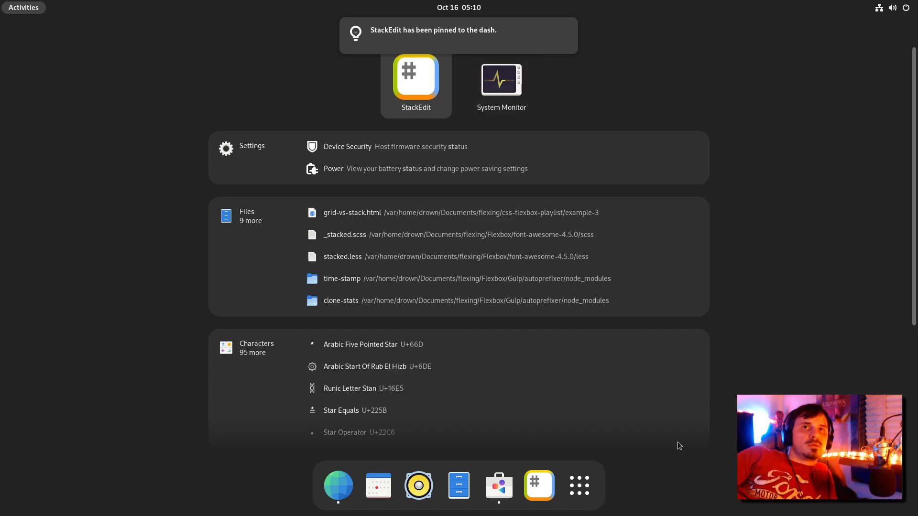
Step: Launch the StackEdit web app and go through its welcome tour to the Enjoy! popup
key("Return")
key("super")
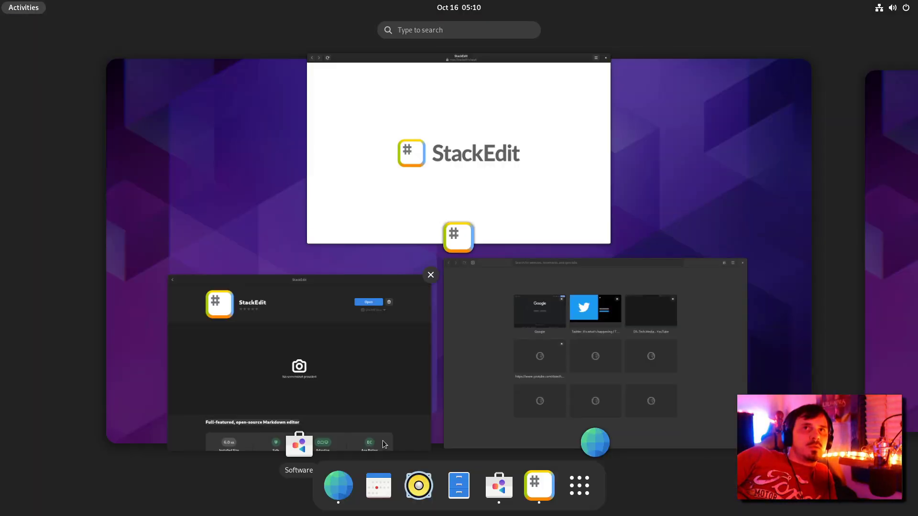
key("super")
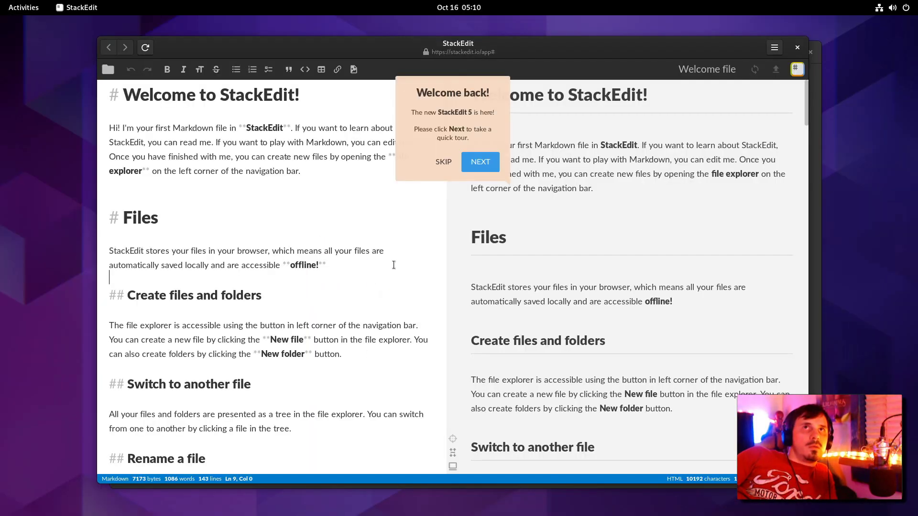
left_click(478, 160)
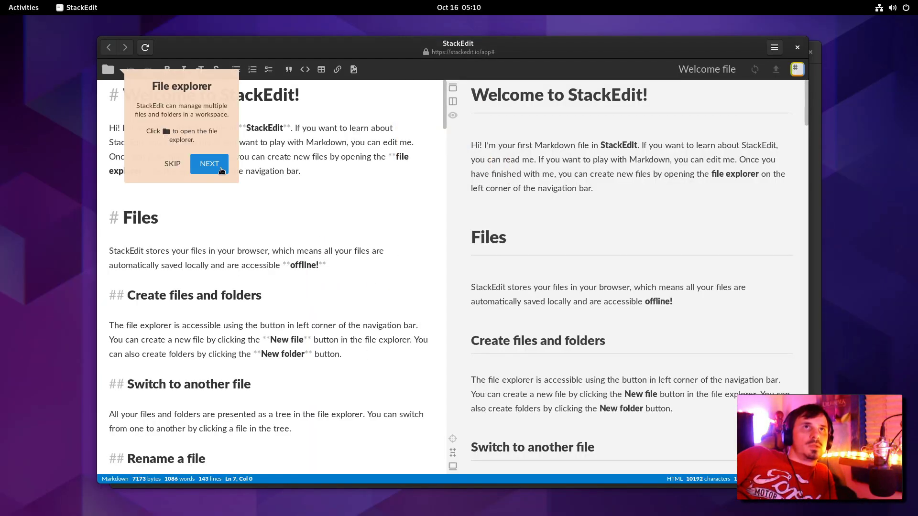
left_click(215, 165)
left_click(751, 164)
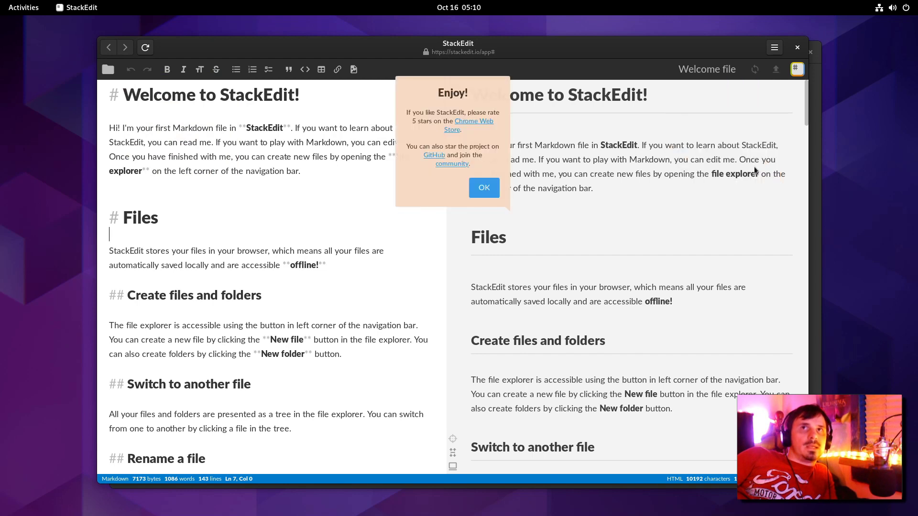
left_click(483, 187)
Step: Make 'Delete a file' a top-level heading by removing one # from '## Delete a file'
scroll(139, 197, "down", 7)
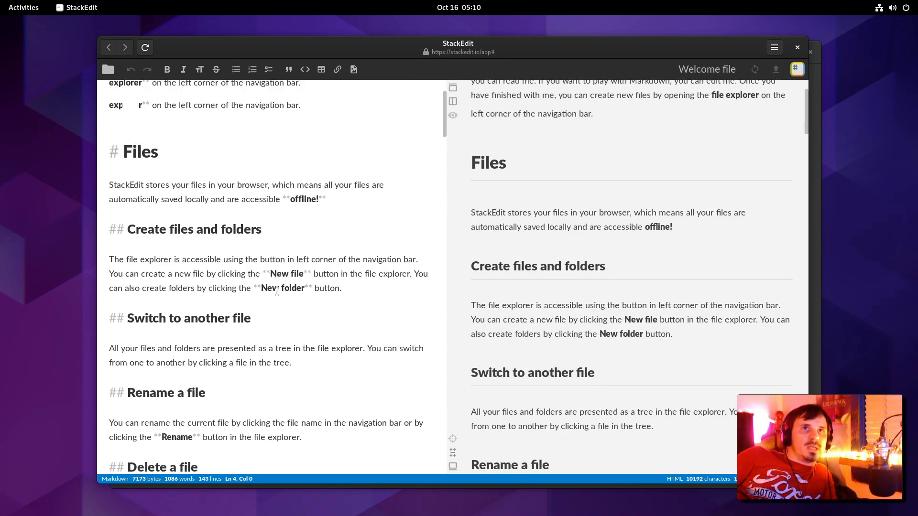
left_click(139, 197)
key("Down")
key("Delete")
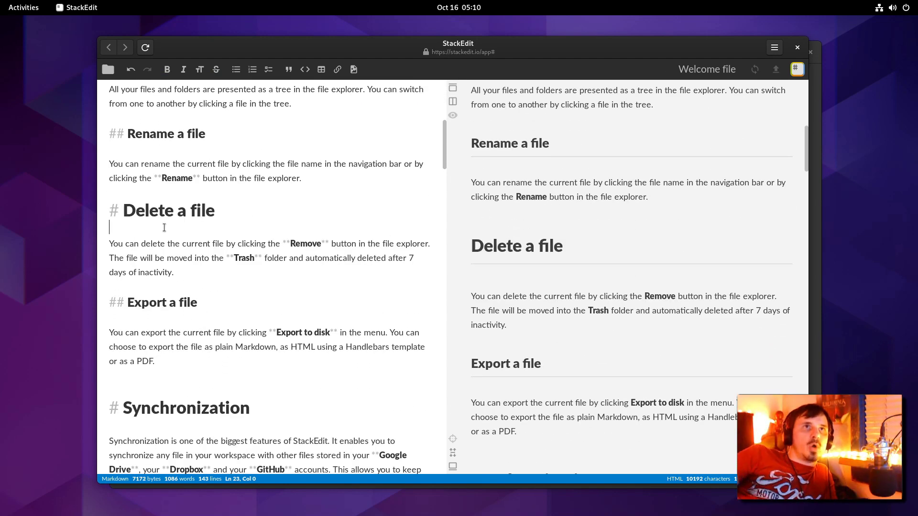
scroll(665, 93, "down", 3)
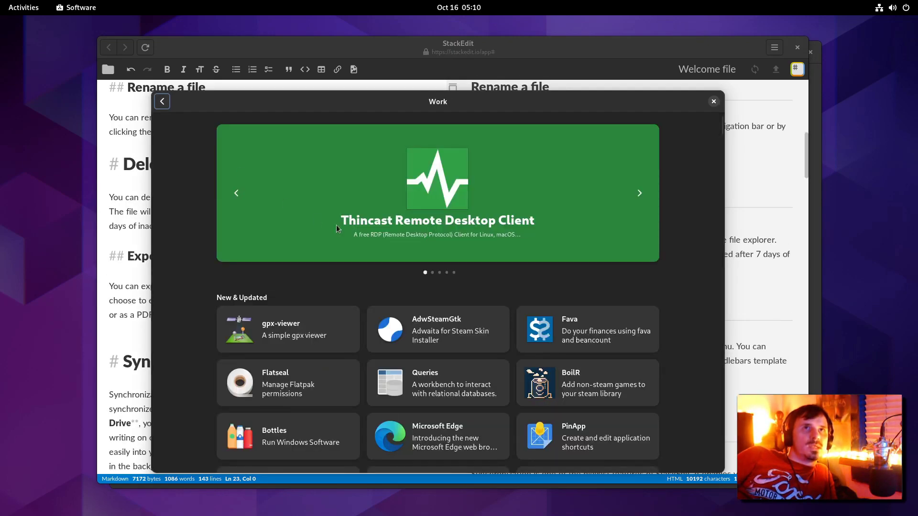
Step: Launch the installed Excalidraw web app from the Work category, then switch windows via the overview
scroll(395, 266, "down", 5)
scroll(395, 266, "down", 5)
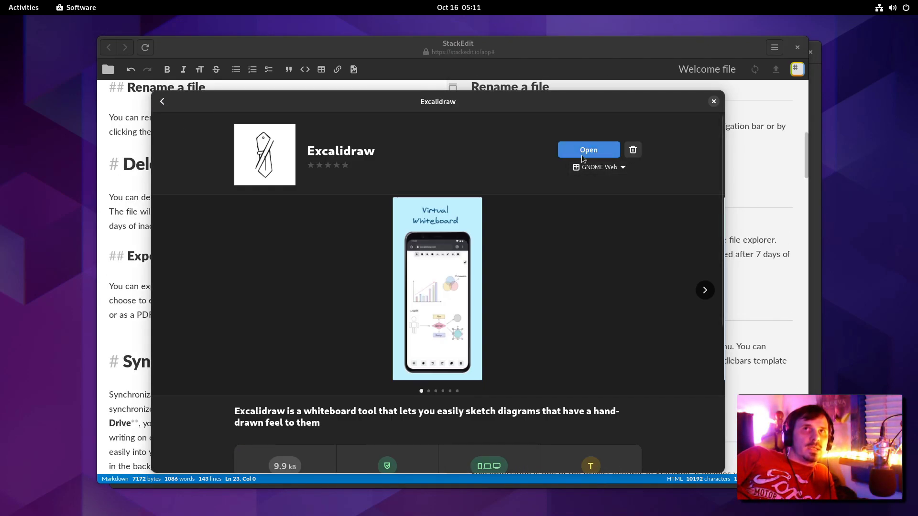
left_click(584, 152)
left_click_drag(493, 327, 549, 384)
key("super")
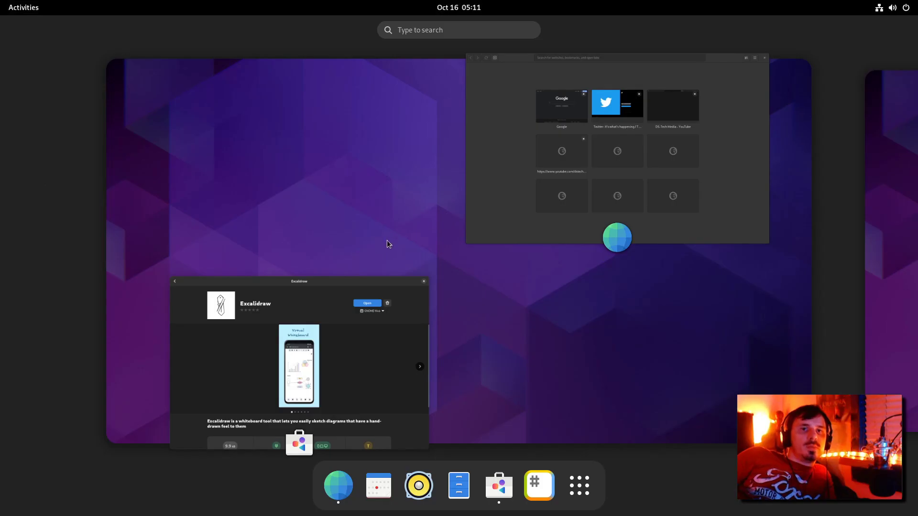
left_click(395, 242)
key("alt+Tab")
key("alt+Tab")
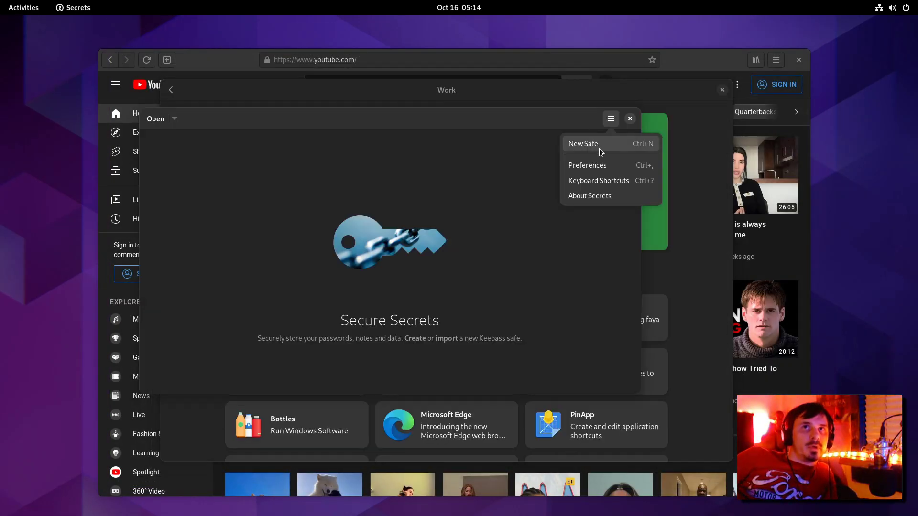
Step: Review the Secrets preferences' security and password generation settings, then close them
left_click(584, 164)
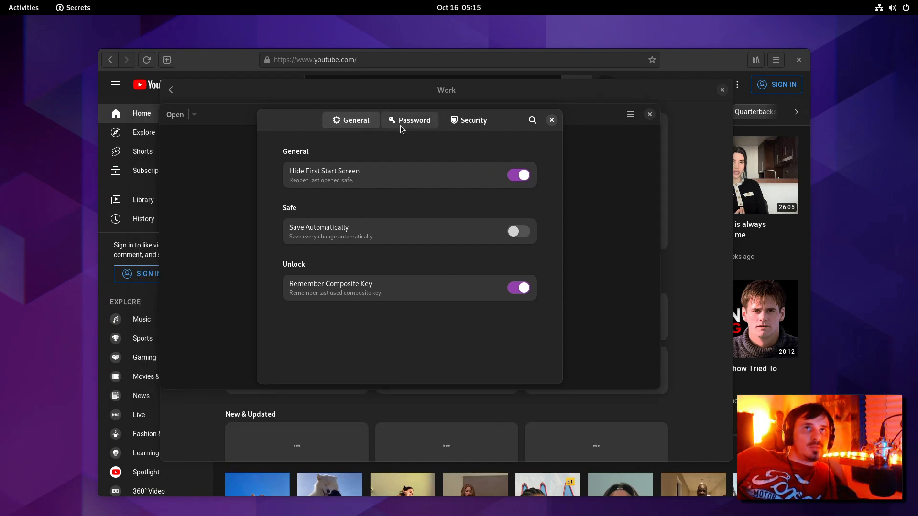
left_click(469, 128)
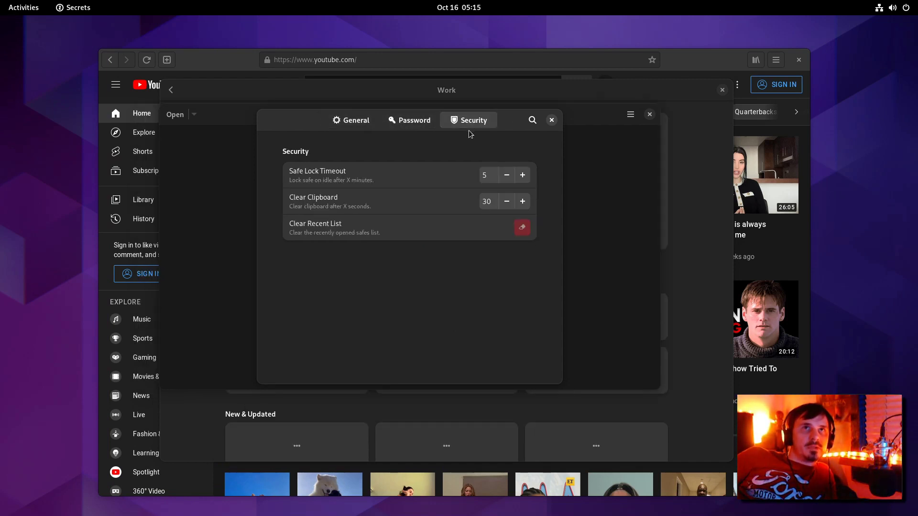
left_click(410, 120)
key("Escape")
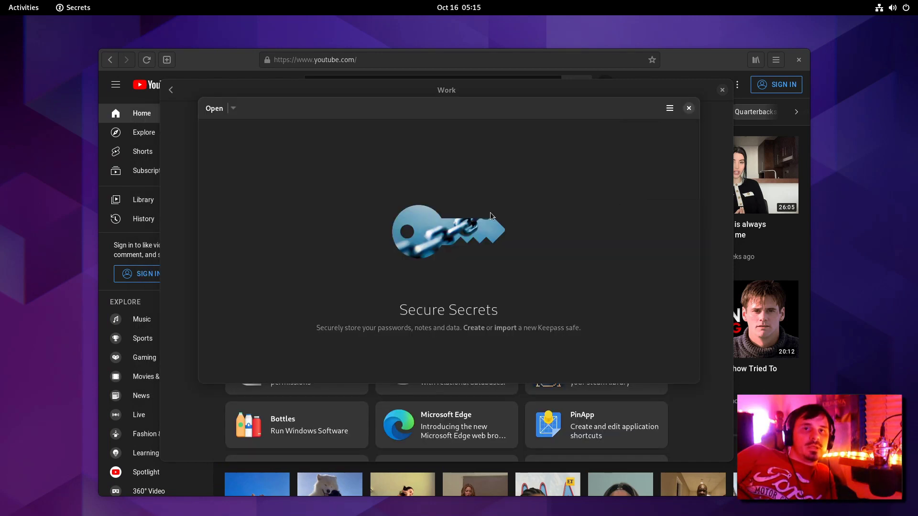
Step: Start a new safe entry, peek at the password generator options, and return to the form
left_click(669, 109)
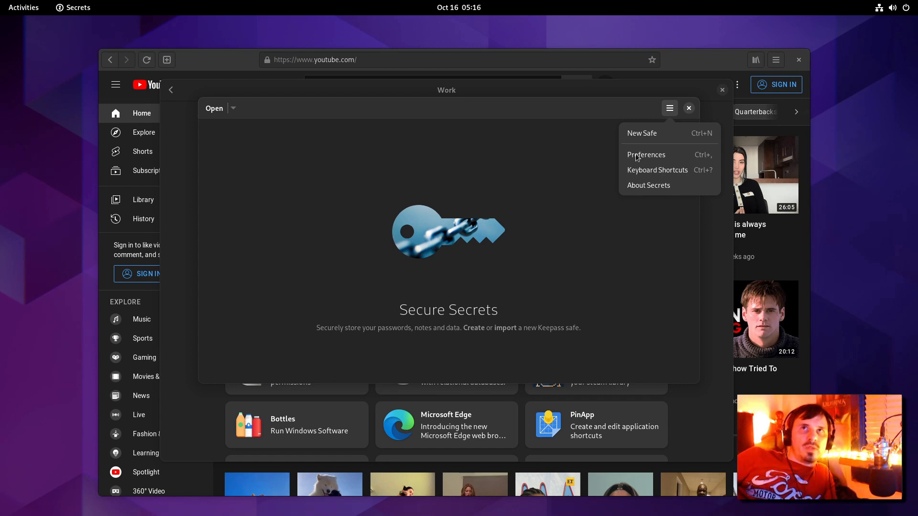
left_click(642, 133)
left_click(500, 288)
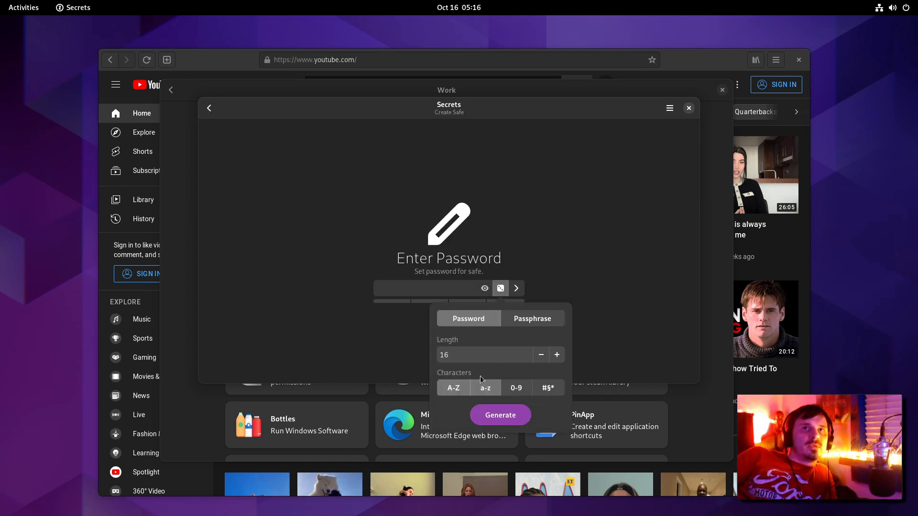
key("Escape")
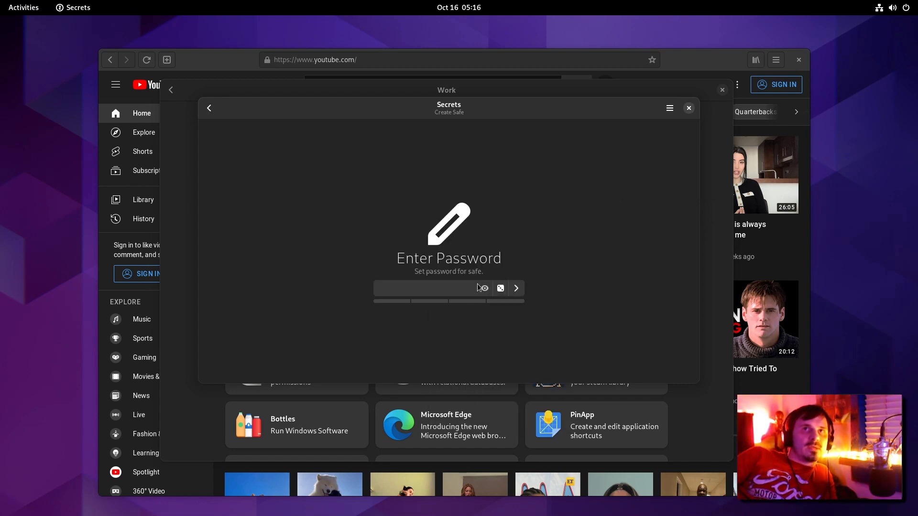
key("Escape")
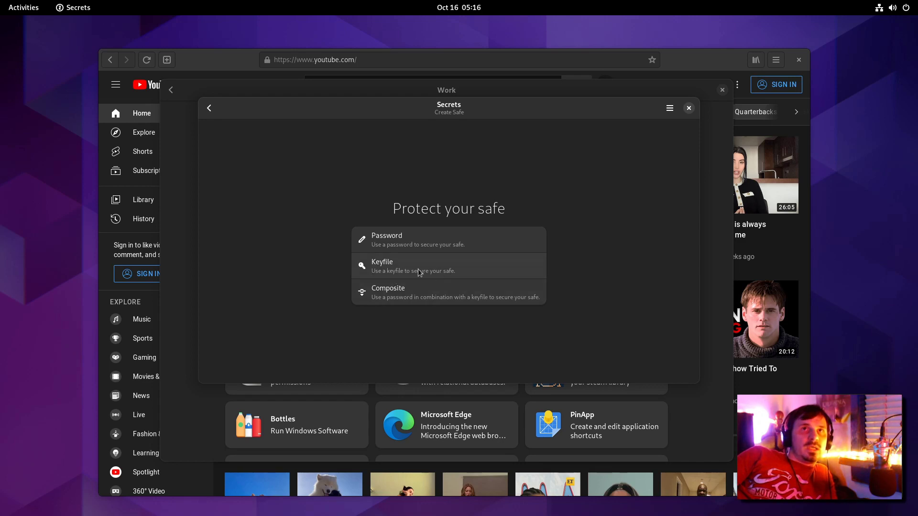
key("Escape")
Step: Enter URL youtube.com, a username and a password for the entry
scroll(360, 150, "down", 3)
left_click(442, 205)
scroll(619, 211, "up", 3)
scroll(619, 211, "down", 4)
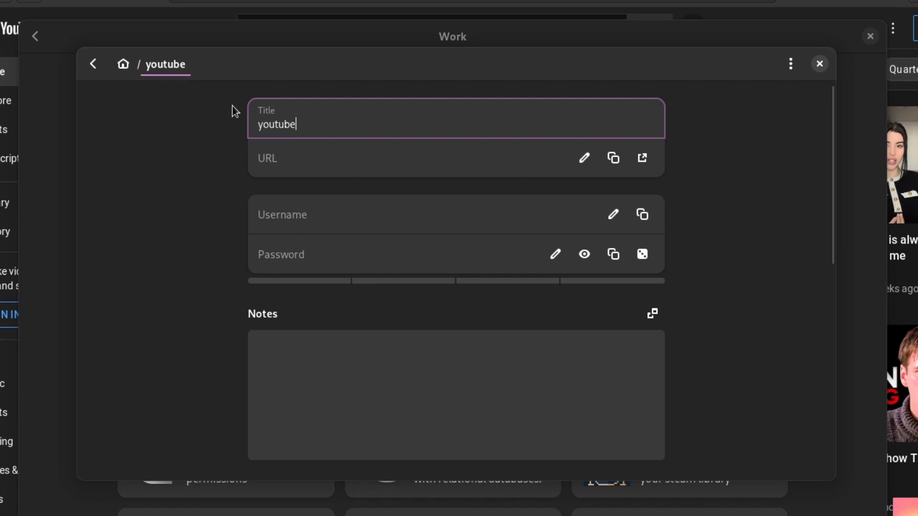
key("Tab")
type("youtube.com")
key("Tab")
left_click(302, 205)
type("drown")
key("Tab")
key("Tab")
type("dasdfasdfa")
Step: Add a note, colour the entry dark red with the fingerprint icon, and begin a custom attribute
left_click(618, 381)
type("asdfafaf")
scroll(545, 192, "down", 5)
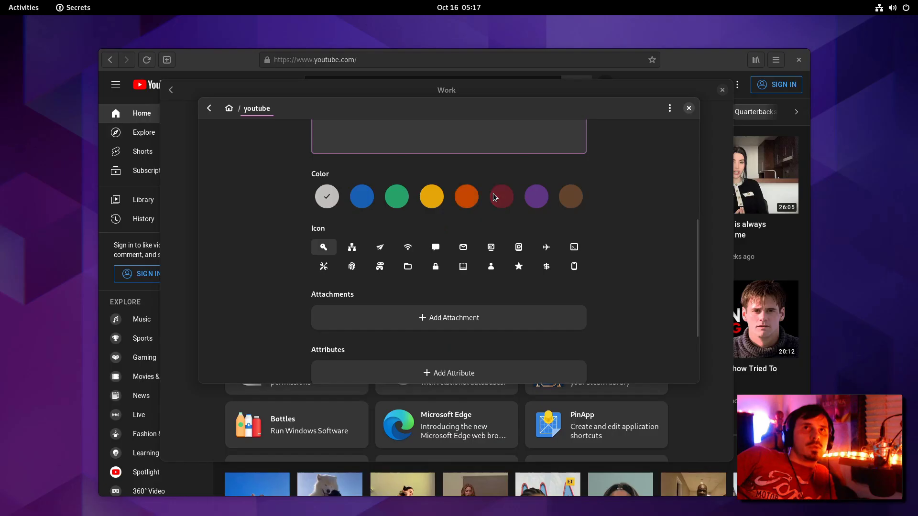
left_click(549, 200)
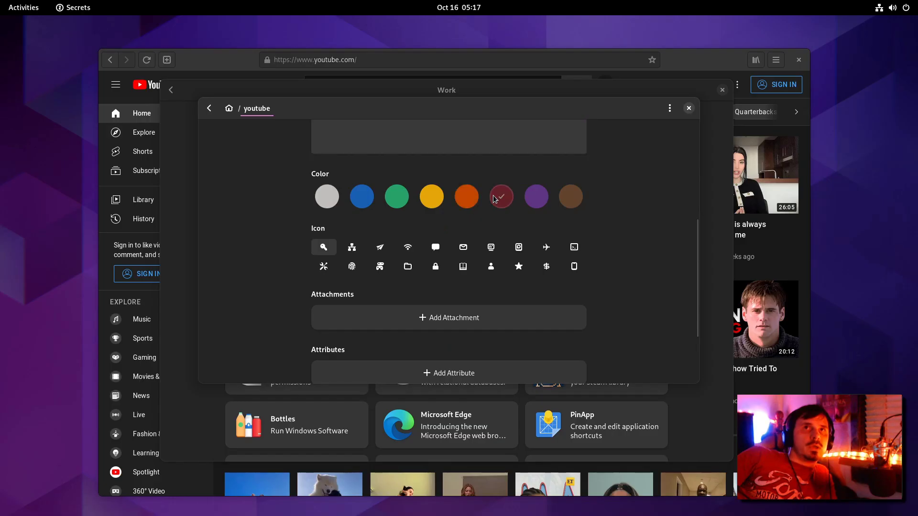
left_click(352, 266)
scroll(419, 258, "down", 3)
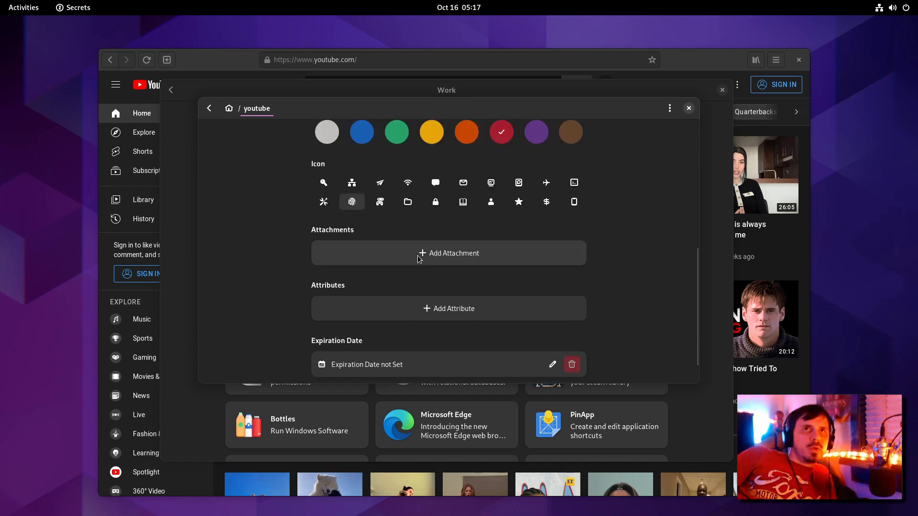
scroll(426, 279, "down", 2)
scroll(406, 305, "up", 1)
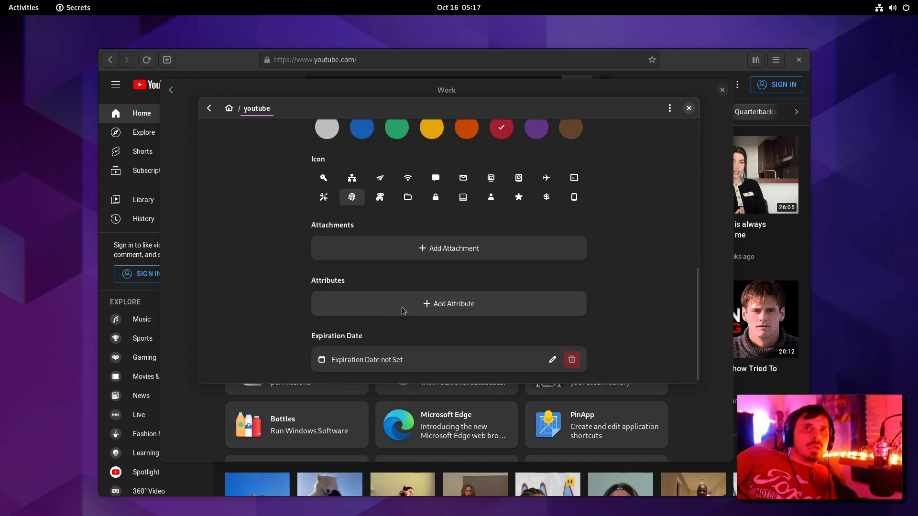
left_click(434, 307)
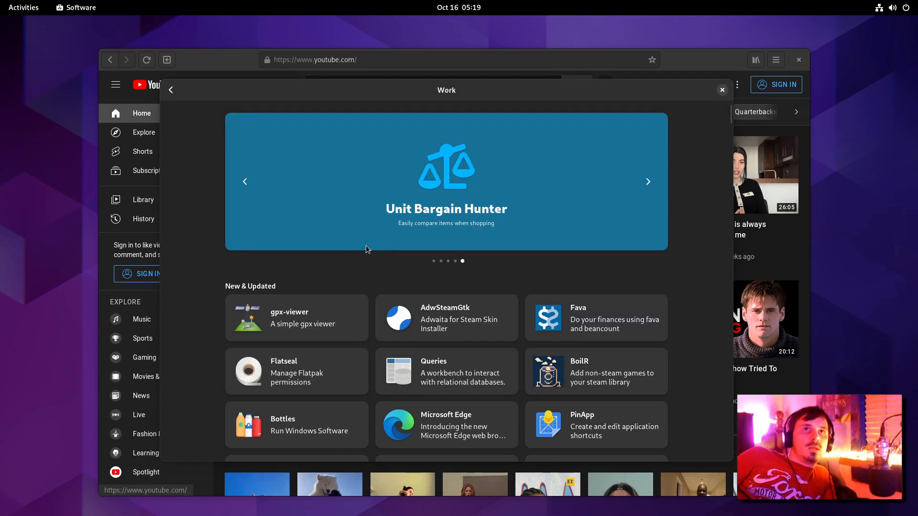
scroll(366, 245, "down", 2)
scroll(352, 249, "up", 2)
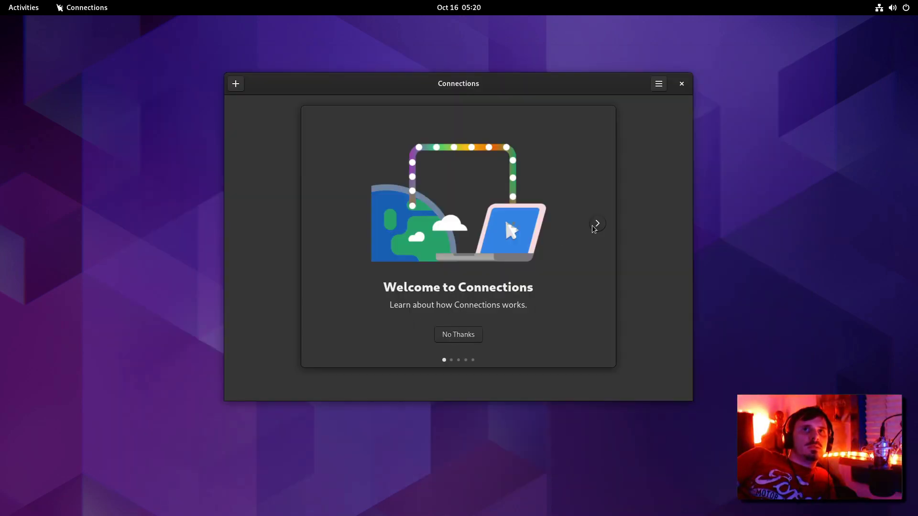
Step: Step through all pages of the Connections welcome tour and close it
left_click(599, 229)
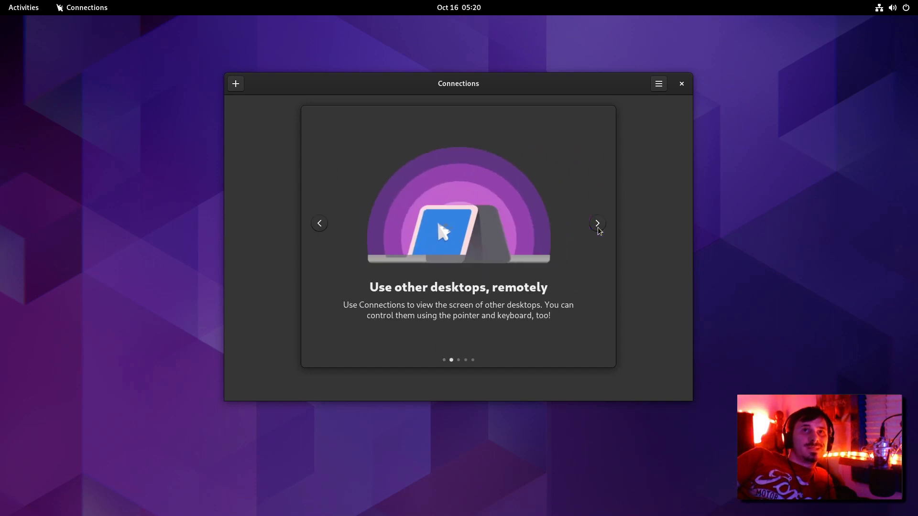
left_click(593, 227)
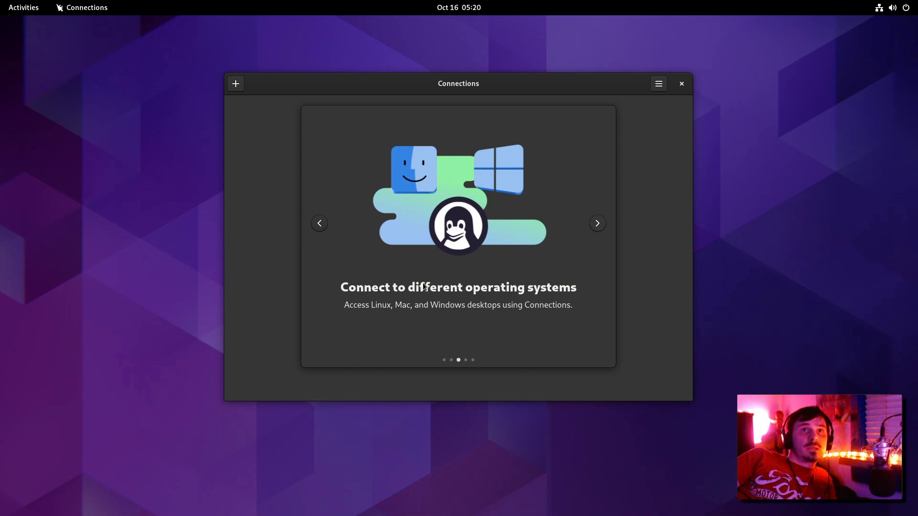
left_click(596, 224)
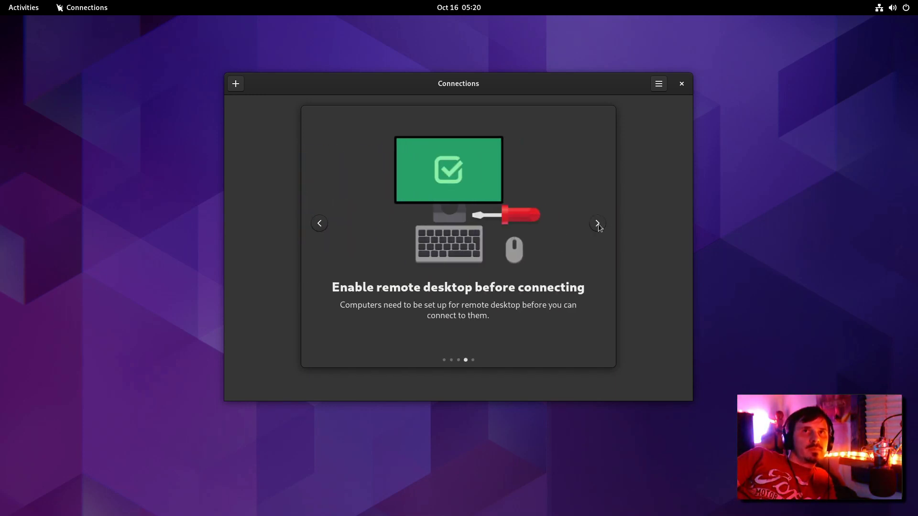
left_click(597, 224)
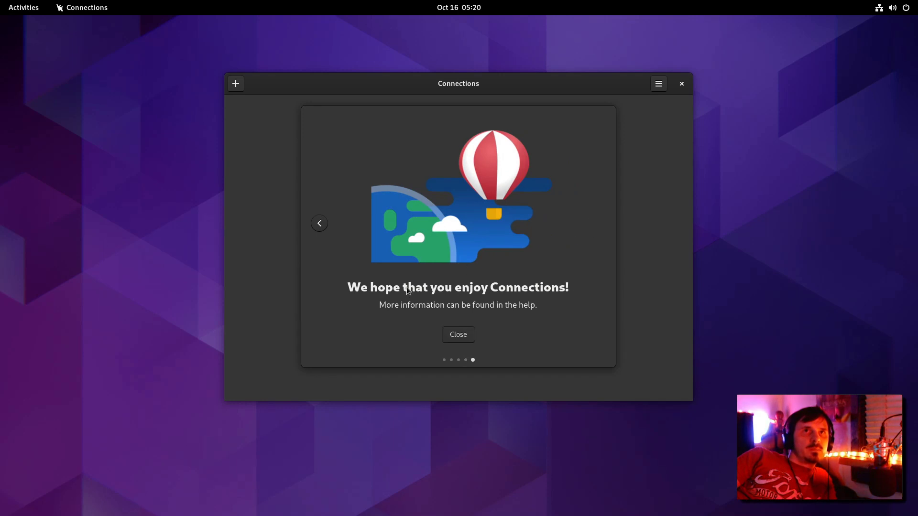
left_click(457, 342)
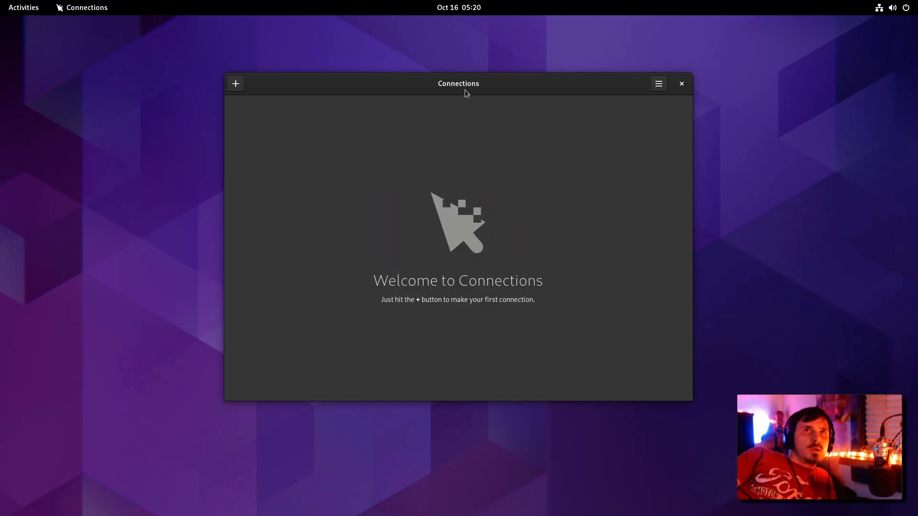
Step: Move the Connections window, check its main menu, and dismiss the new-connection prompt
left_click_drag(464, 91, 401, 153)
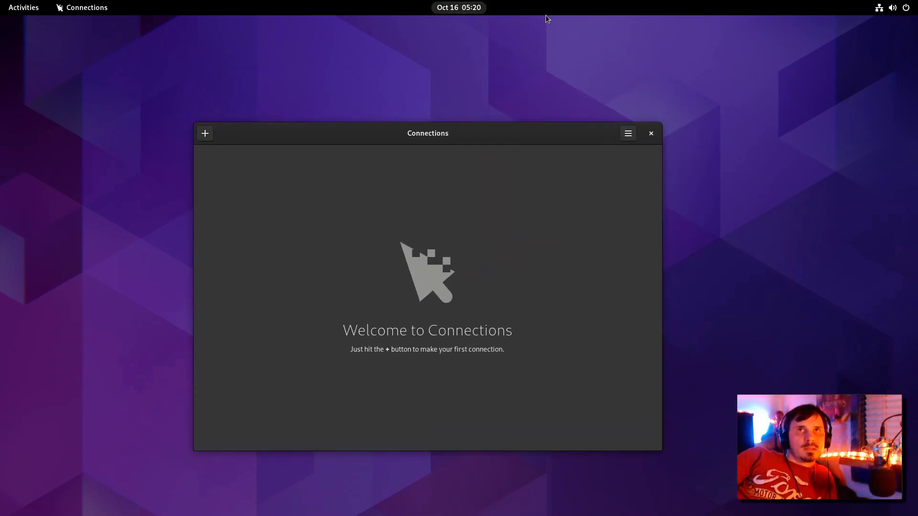
left_click(628, 134)
left_click(205, 134)
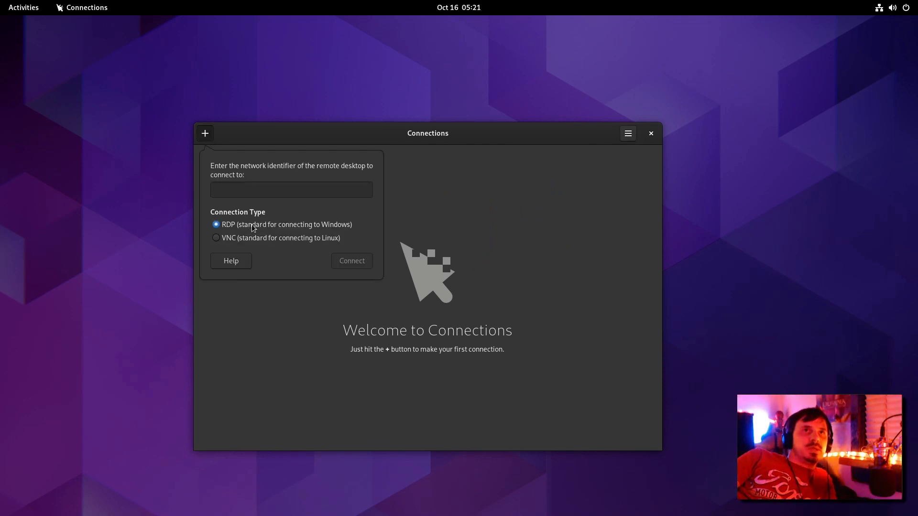
left_click(416, 242)
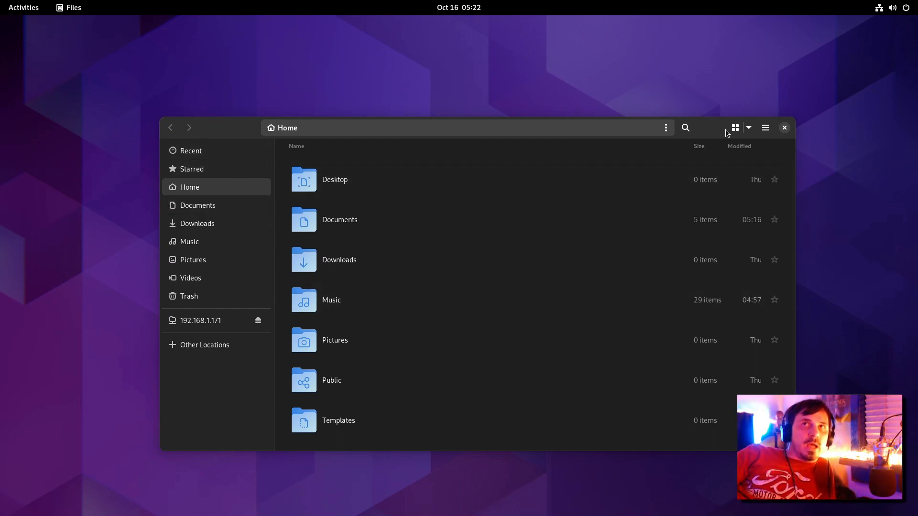
Step: Resize the Files window, reveal the places sidebar, and open Public before returning to Home
left_click_drag(793, 218, 368, 253)
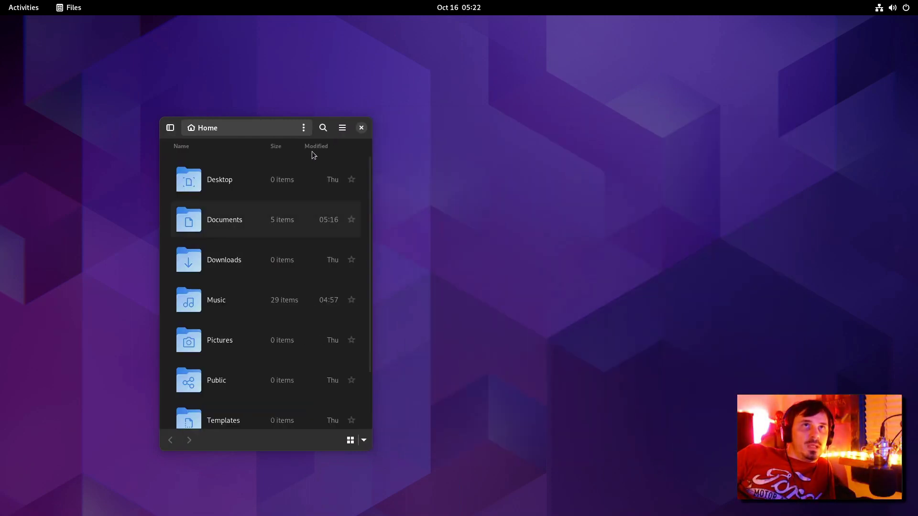
left_click_drag(525, 202, 547, 264)
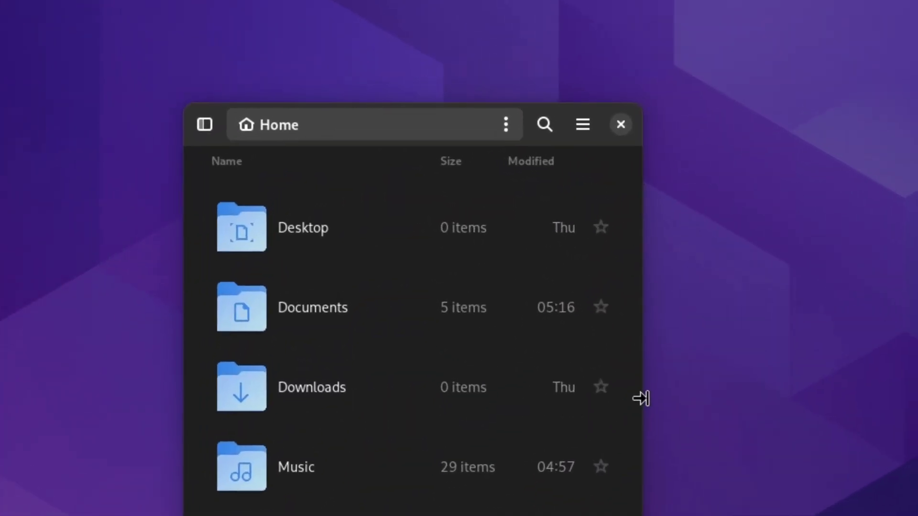
left_click(204, 124)
left_click(208, 124)
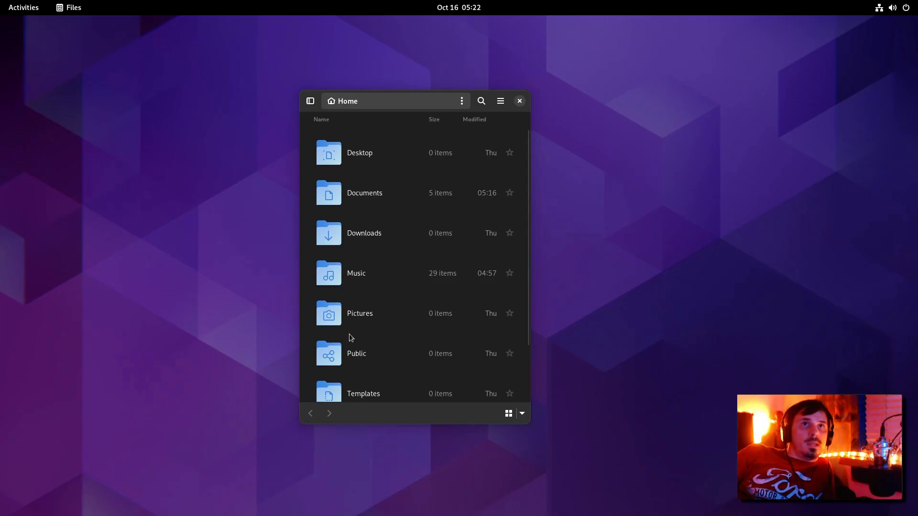
double_click(349, 334)
left_click(303, 402)
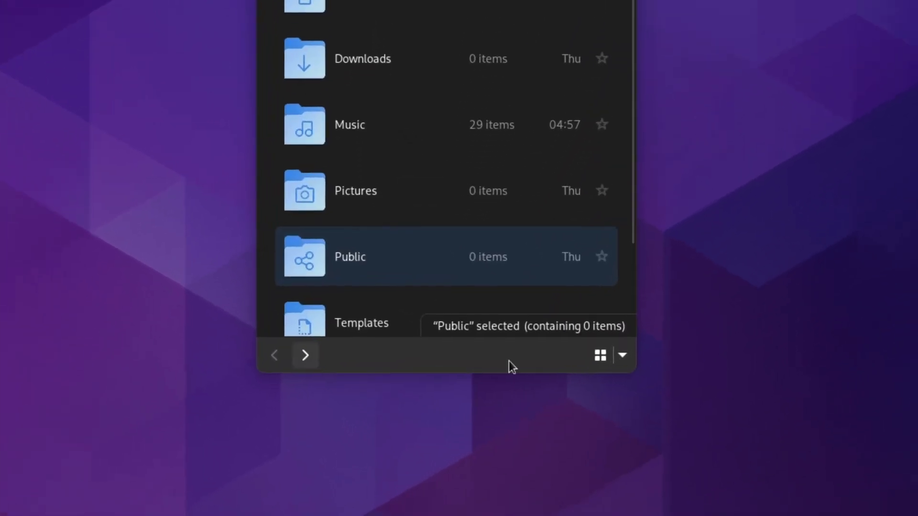
Step: Switch the Home folder to Grid View and open the sorting options
left_click(551, 386)
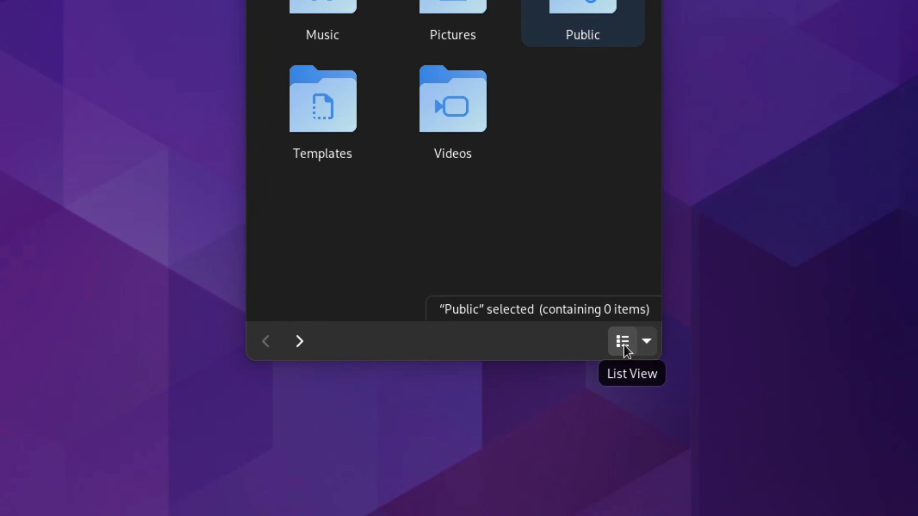
left_click(624, 344)
left_click(624, 346)
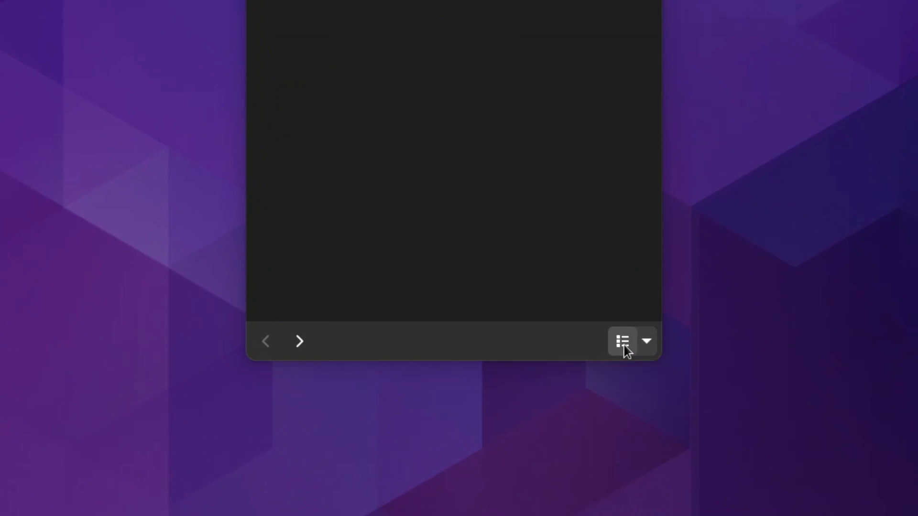
left_click(648, 341)
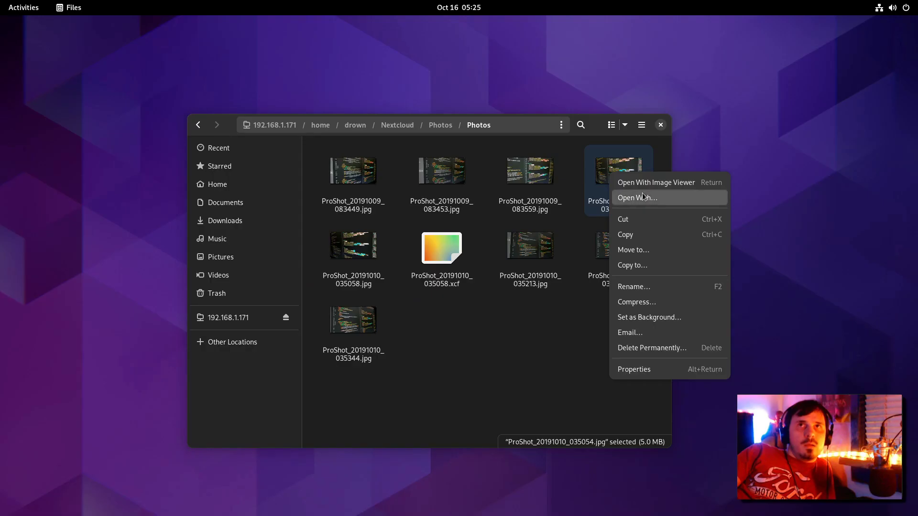
Step: Browse other applications for opening the photo, then dismiss the chooser
left_click(631, 197)
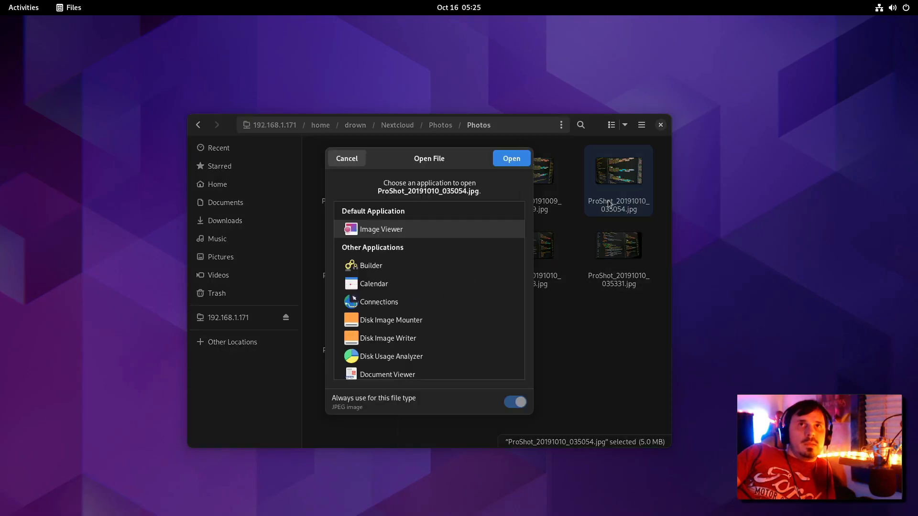
scroll(397, 240, "down", 3)
scroll(405, 251, "up", 3)
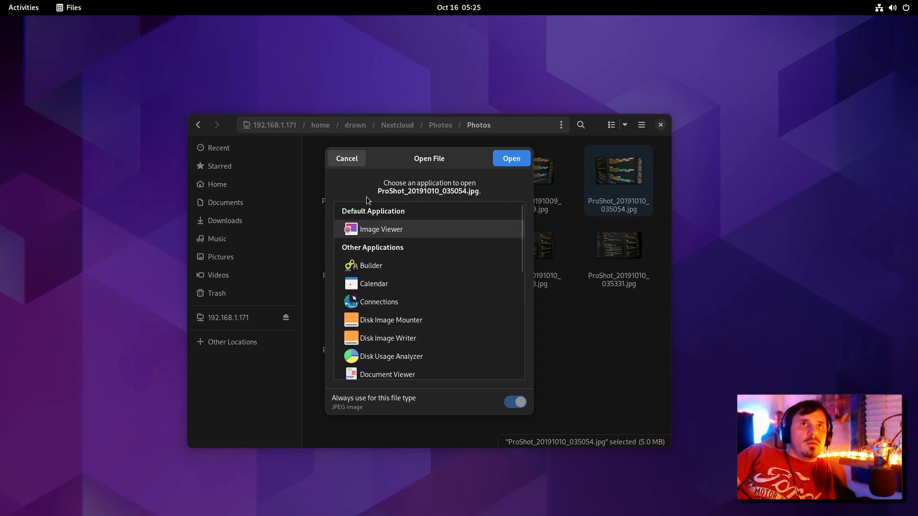
scroll(517, 283, "down", 5)
scroll(401, 318, "up", 5)
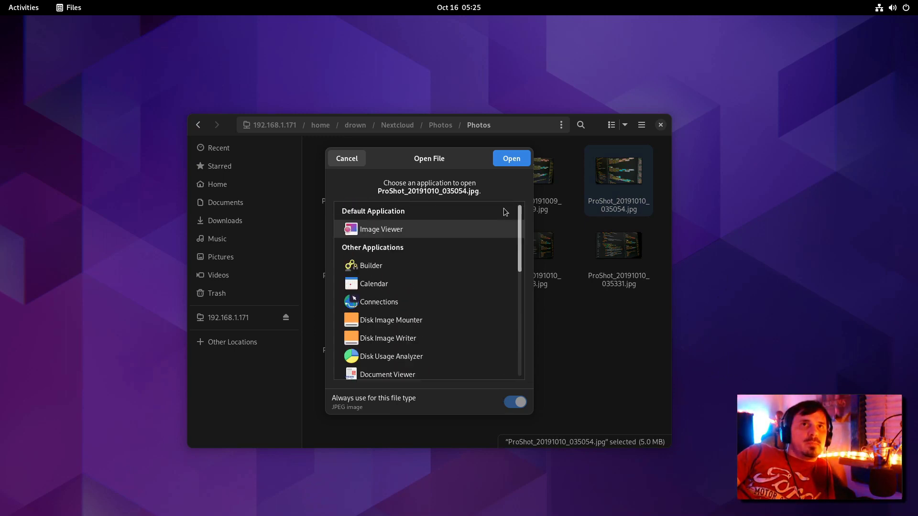
key("Escape")
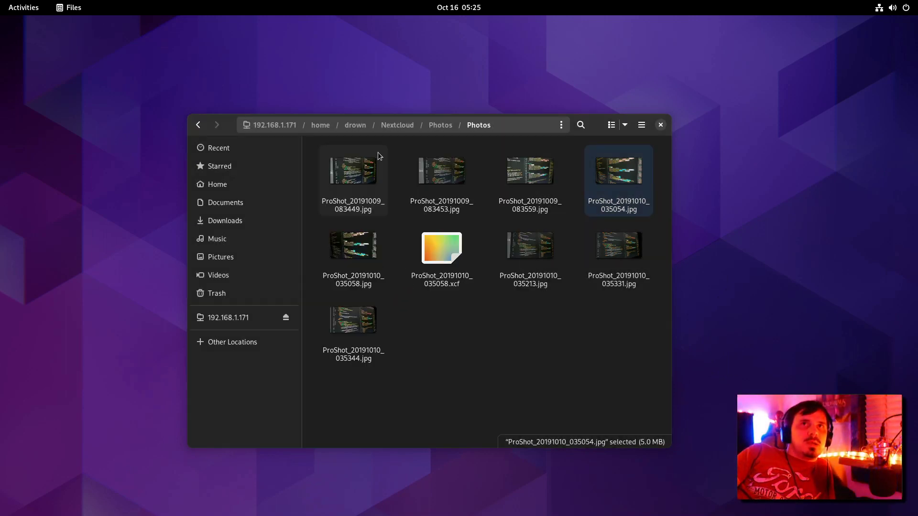
Step: Open Properties for ProShot_20191009_083559.jpg and briefly open its parent folder
left_click(527, 180)
right_click(527, 180)
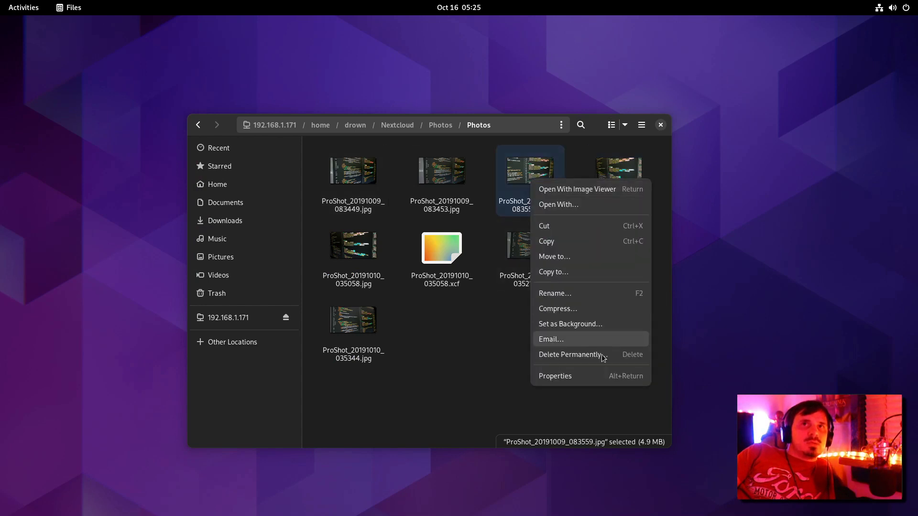
left_click(555, 376)
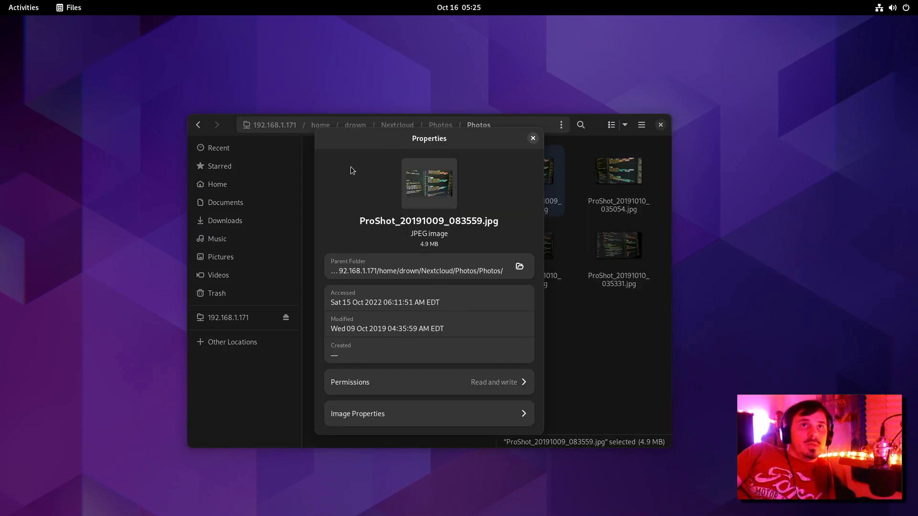
left_click_drag(356, 145, 378, 128)
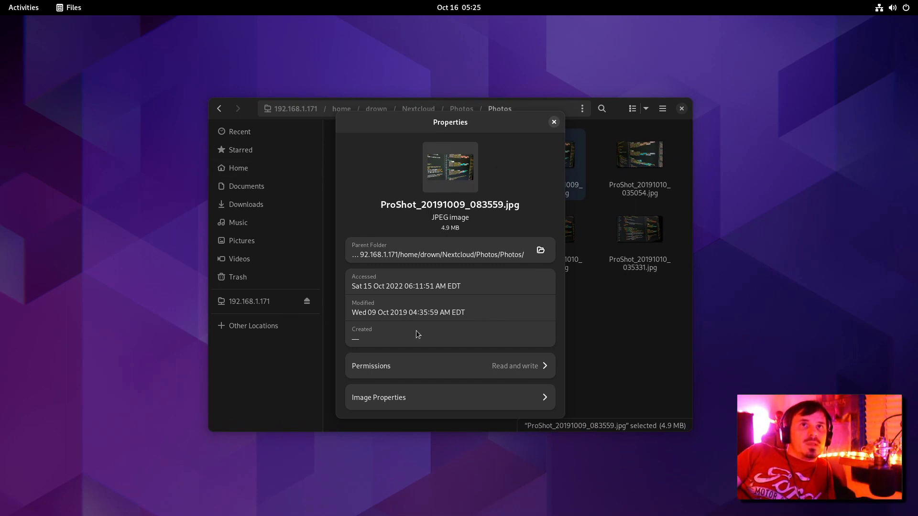
left_click(542, 250)
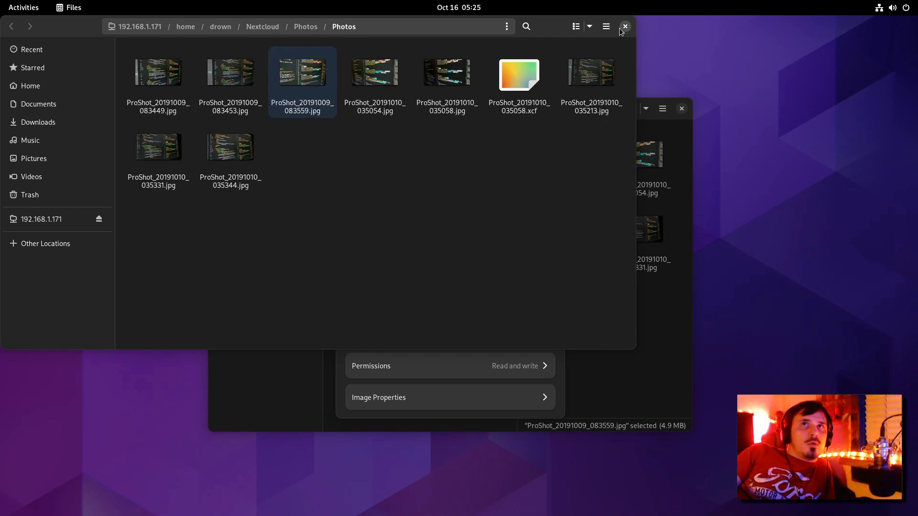
left_click(623, 28)
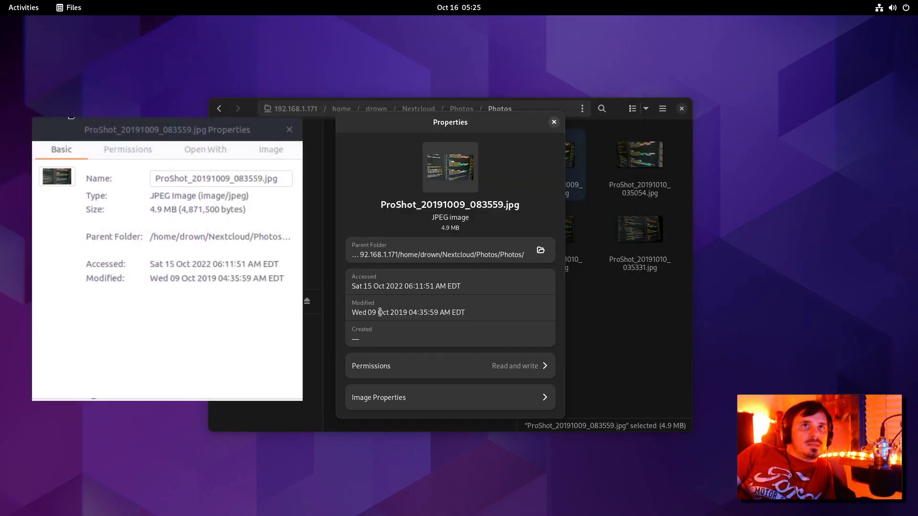
Step: Review the photo's access permissions
left_click(391, 366)
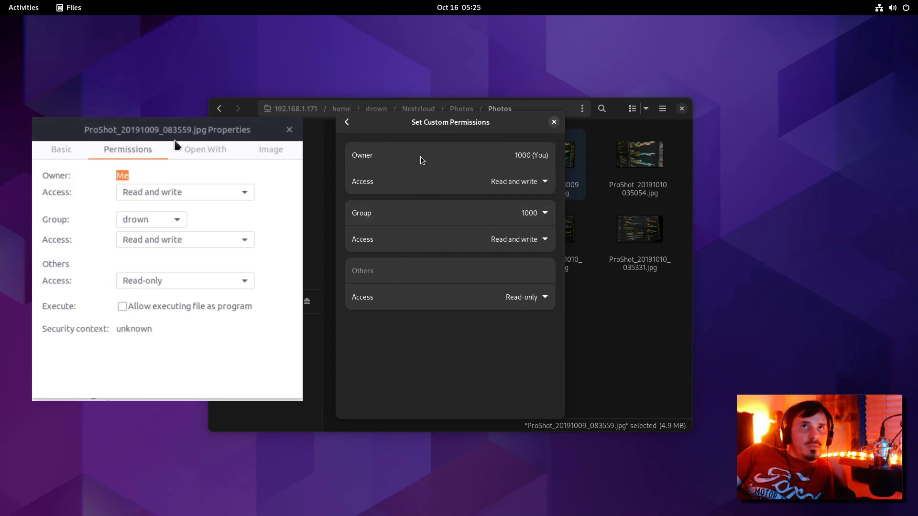
left_click(201, 149)
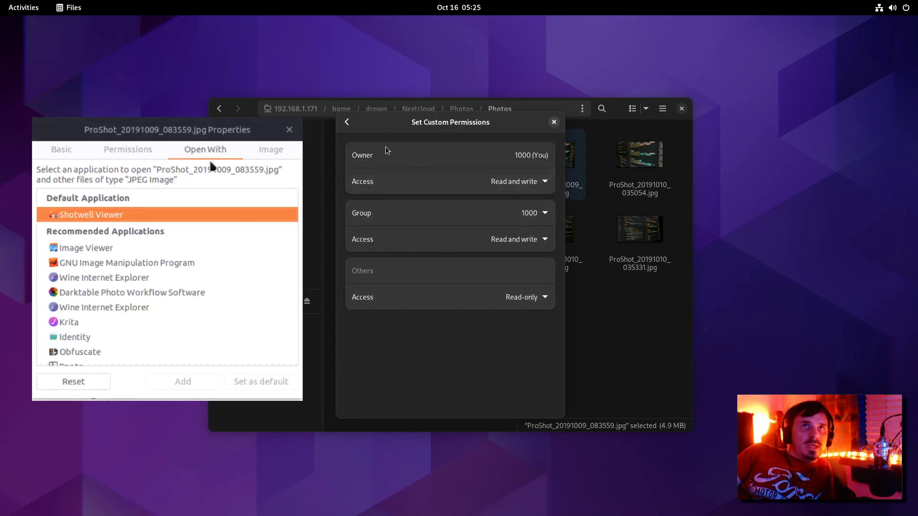
scroll(191, 231, "down", 3)
scroll(191, 233, "down", 4)
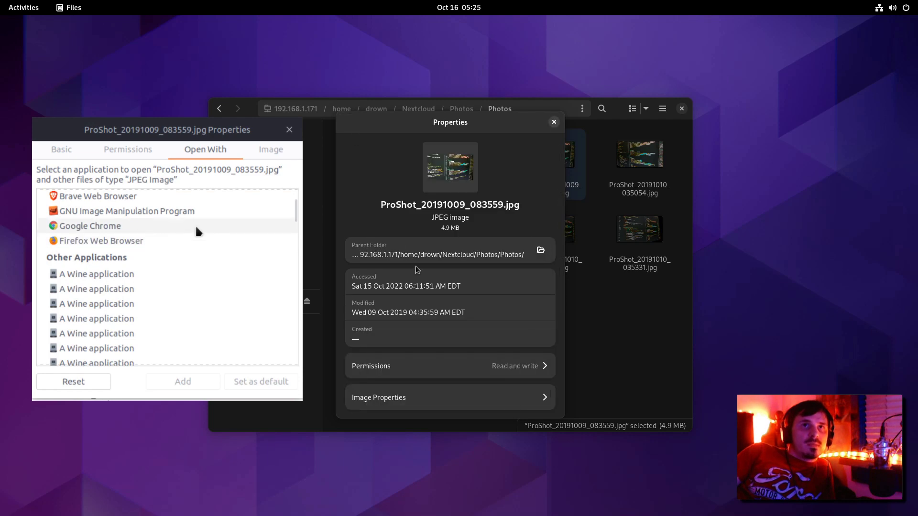
scroll(198, 232, "down", 3)
Step: Check the photo's camera and image details, then return to the main properties page
left_click(421, 397)
left_click(267, 149)
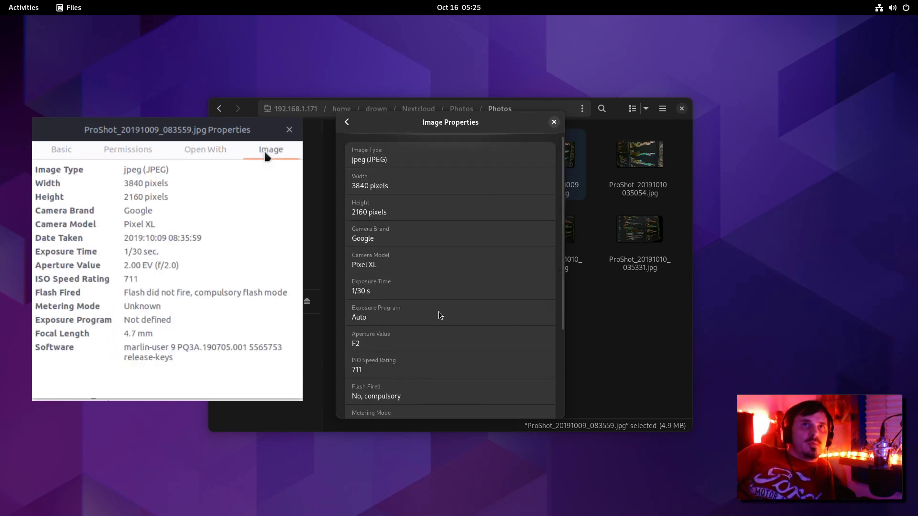
scroll(440, 314, "down", 5)
scroll(370, 138, "up", 5)
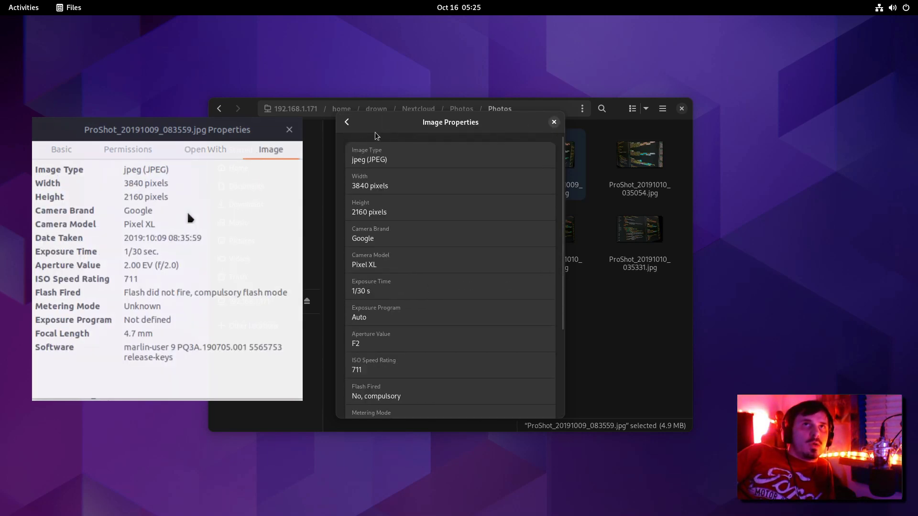
left_click(347, 122)
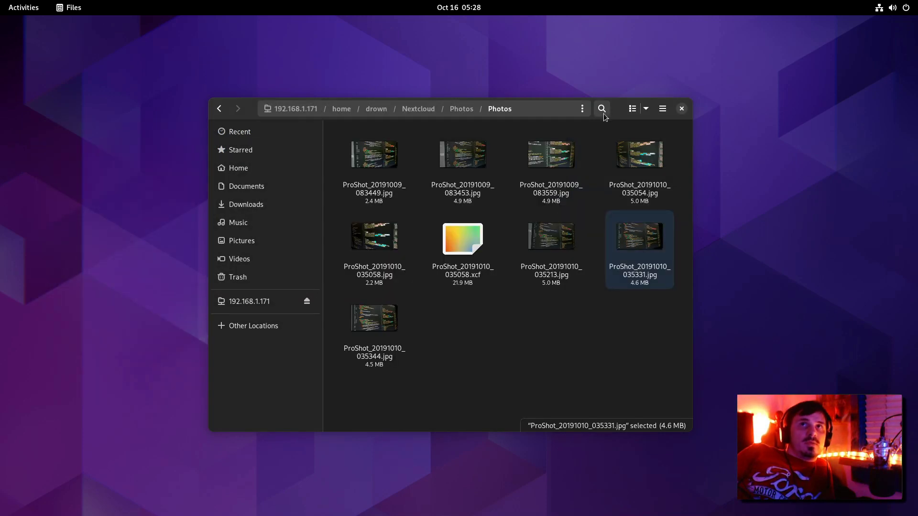
left_click(603, 114)
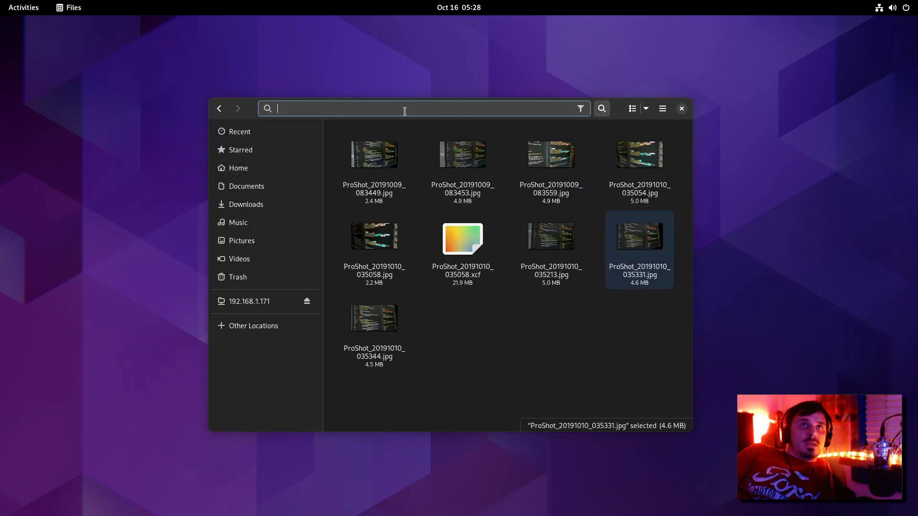
type("asdfa")
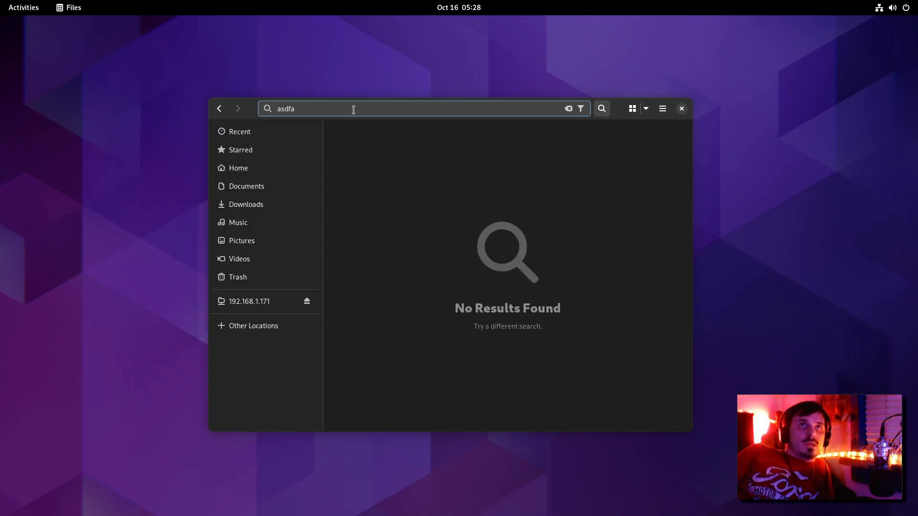
left_click(581, 109)
left_click(569, 155)
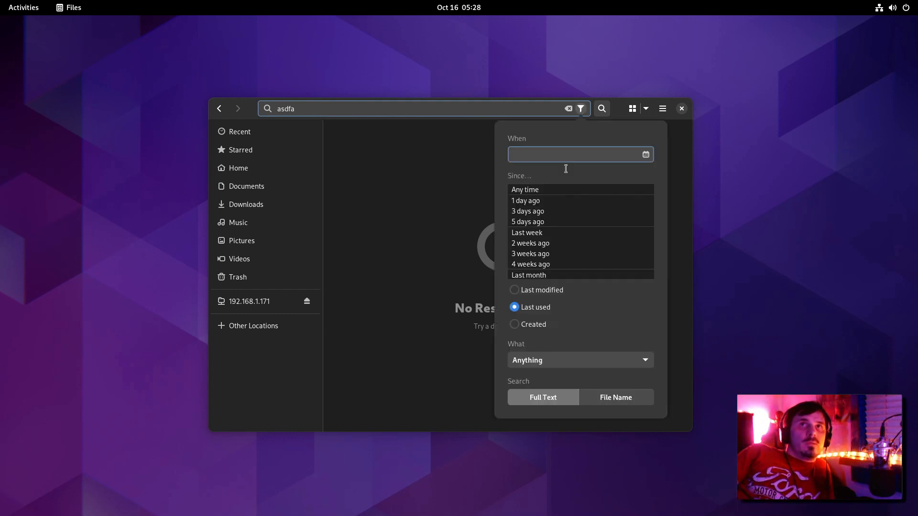
scroll(556, 234, "down", 5)
scroll(553, 245, "up", 5)
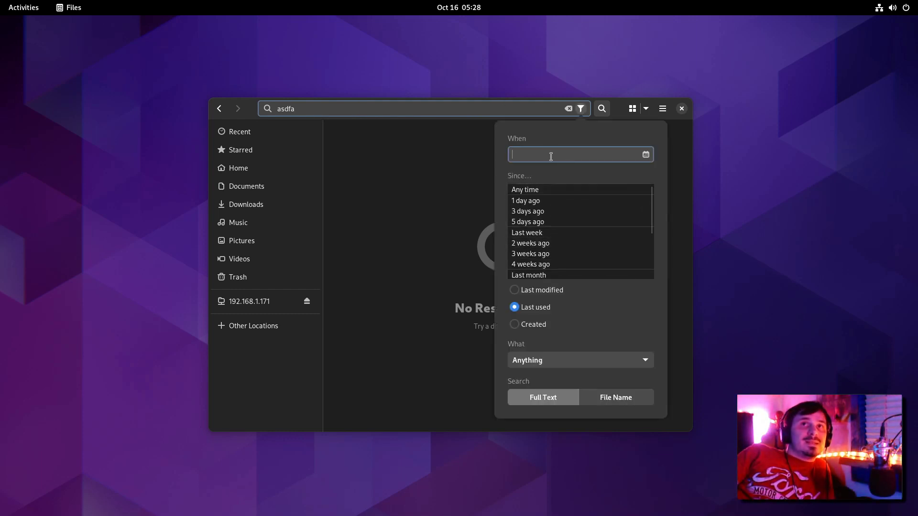
left_click(540, 292)
left_click(537, 306)
left_click(537, 325)
left_click(573, 360)
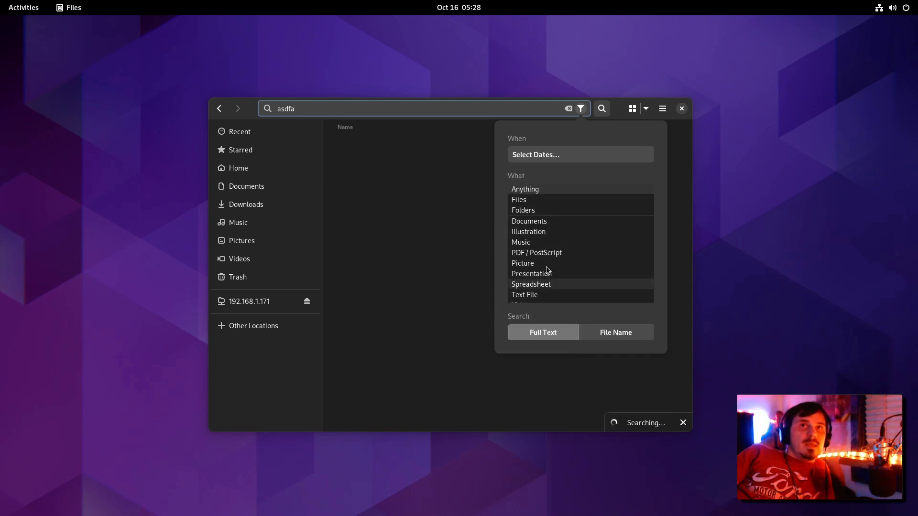
scroll(560, 286, "down", 3)
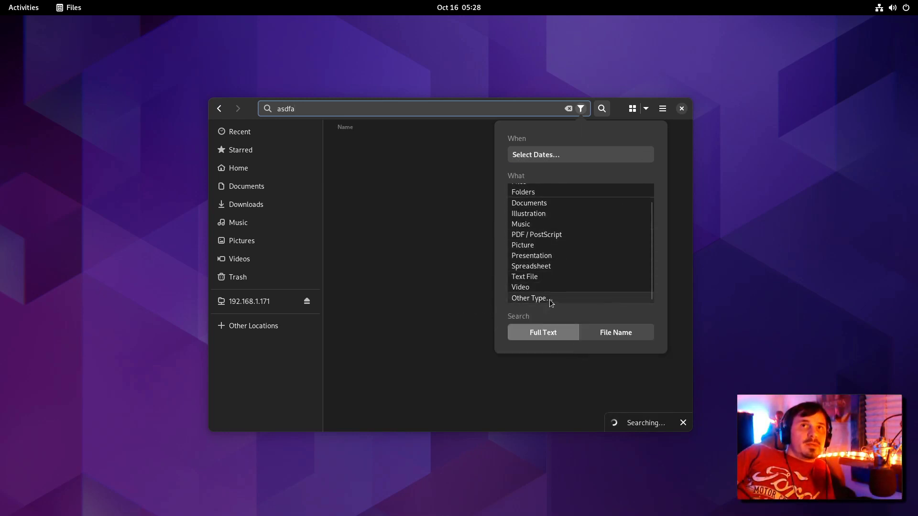
scroll(549, 299, "up", 3)
scroll(532, 222, "down", 2)
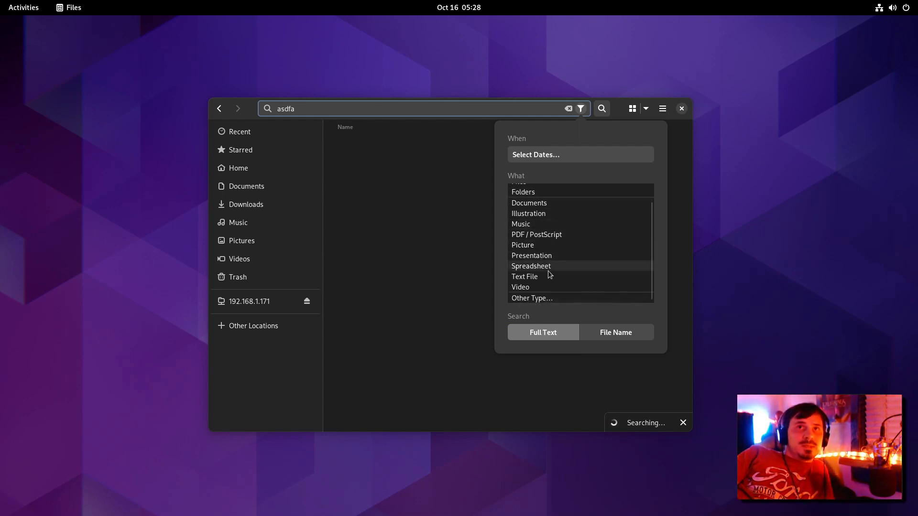
left_click(580, 109)
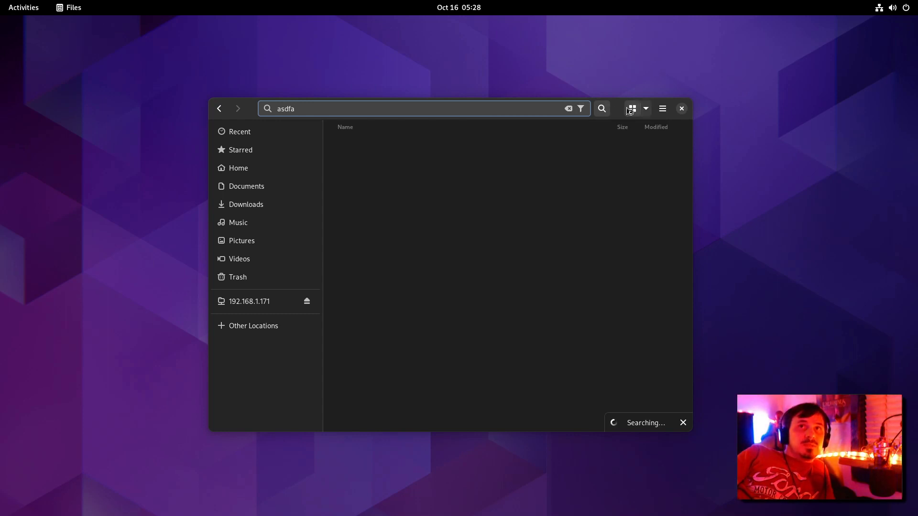
left_click(580, 109)
left_click(582, 110)
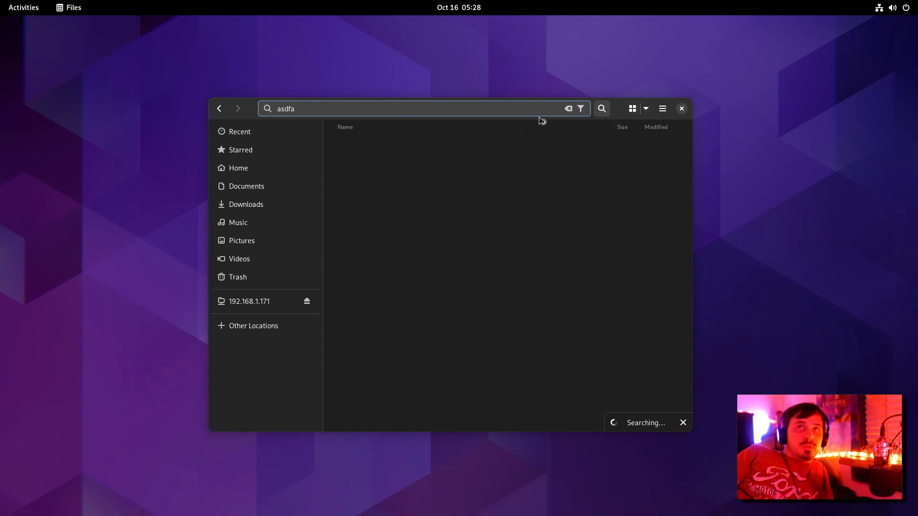
key("Escape")
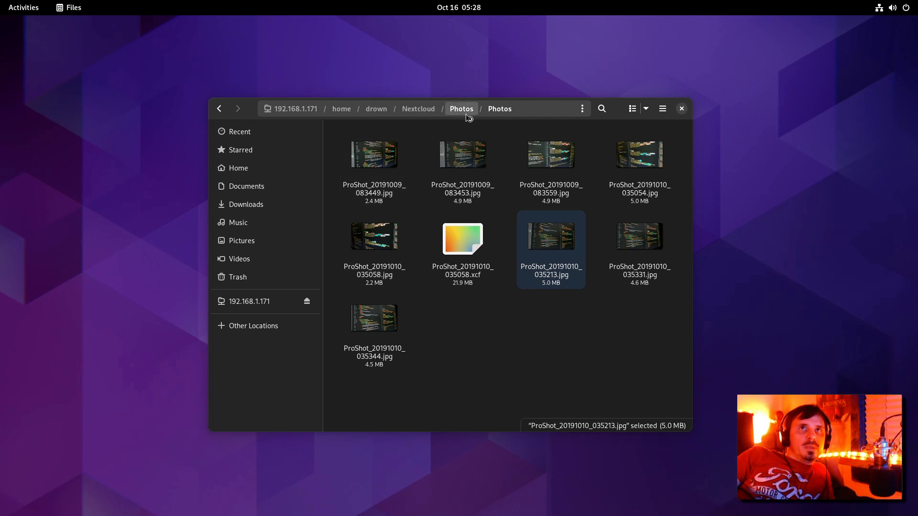
Step: Go up to the parent Photos folder, switch to list view, and select photos from avl-2016-mpc3.png down
left_click(462, 110)
left_click_drag(642, 357, 343, 213)
left_click(632, 109)
scroll(453, 222, "down", 3)
left_click(451, 218)
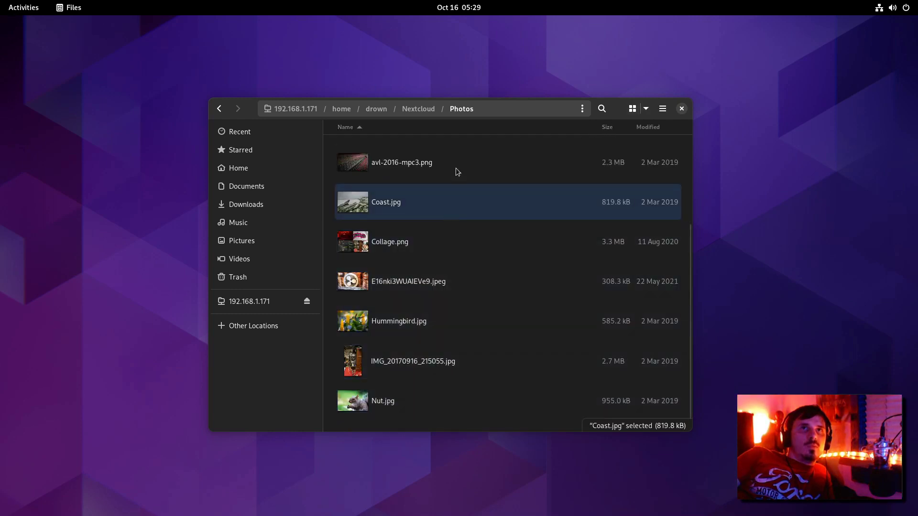
left_click(448, 168)
left_click_drag(334, 163, 511, 345)
scroll(450, 313, "up", 3)
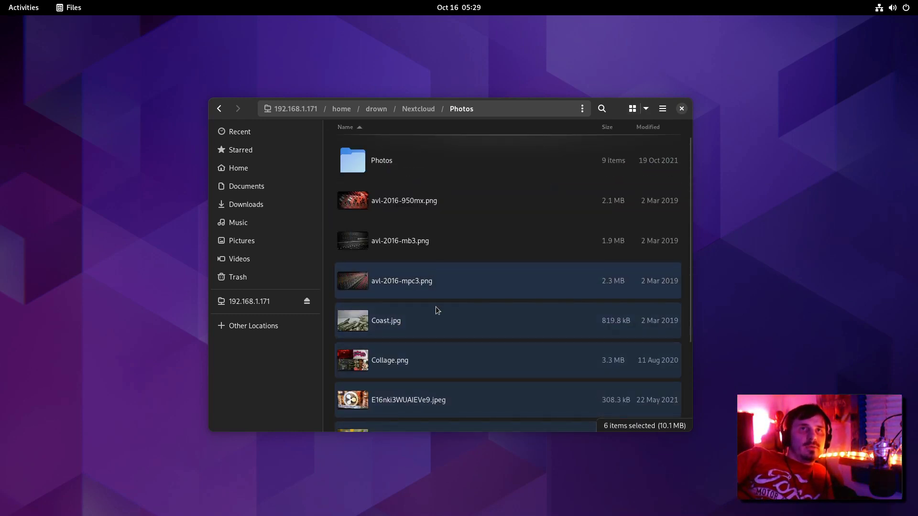
Step: Drag avl-2016-950mx.png and the other avl-2016 images into the Photos subfolder
left_click(442, 285)
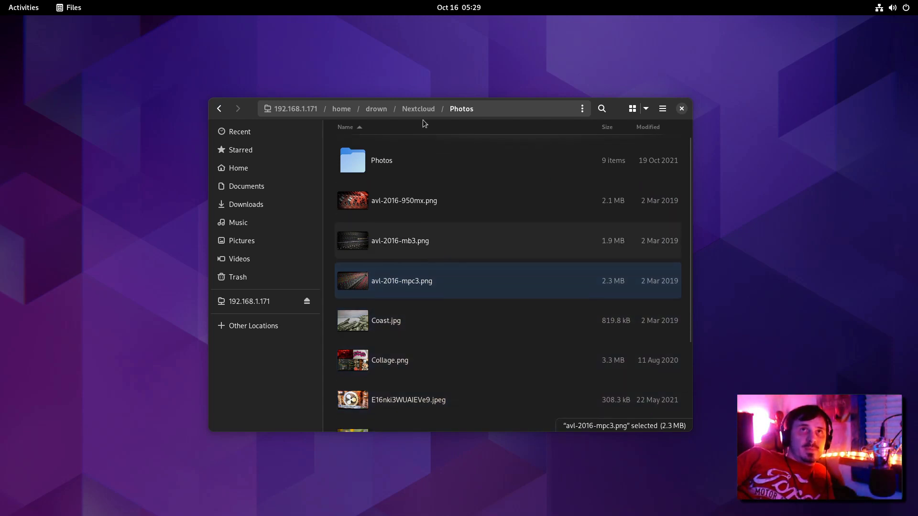
left_click(526, 186)
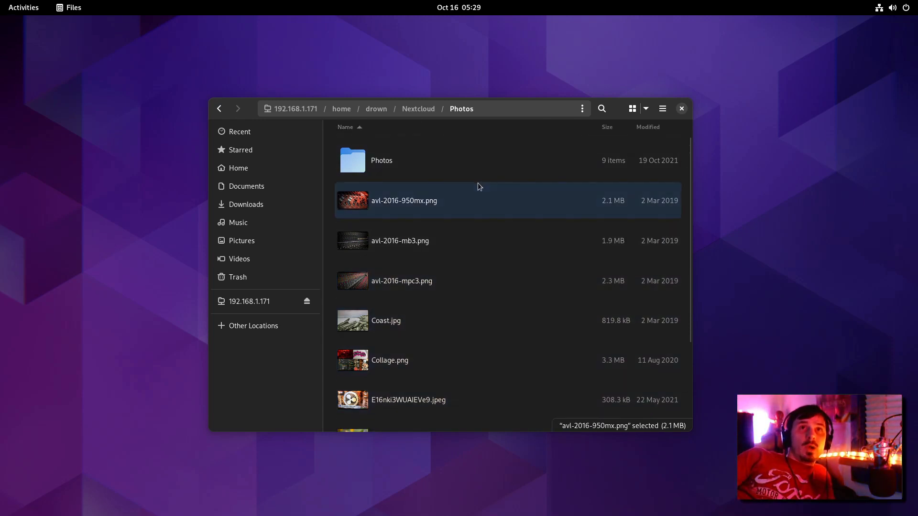
left_click_drag(408, 205, 362, 164)
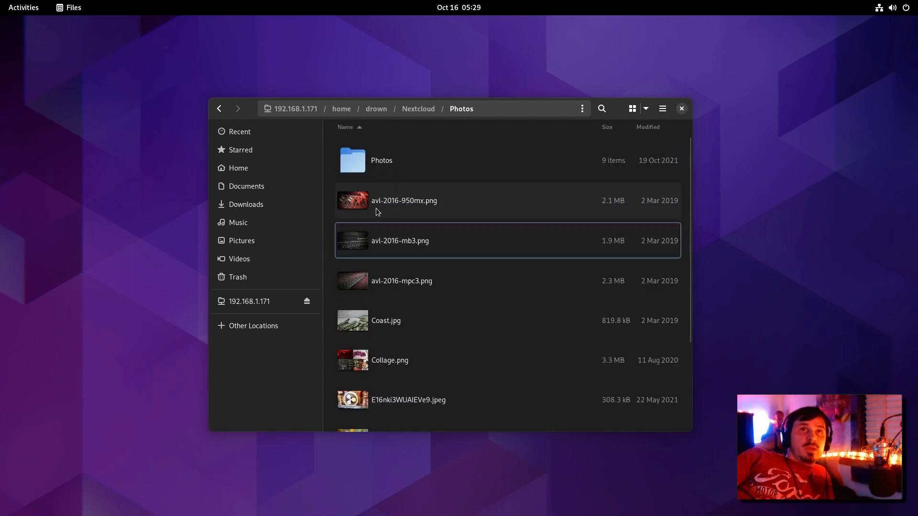
left_click_drag(377, 216, 487, 158)
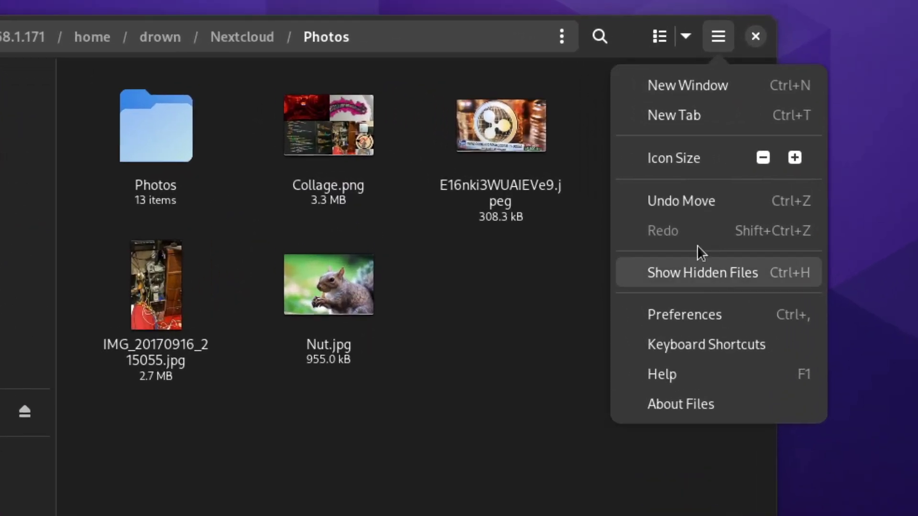
Step: Undo the move to restore Coast.jpg and Hummingbird.jpg, and show the folder as a list
left_click(678, 200)
left_click(659, 36)
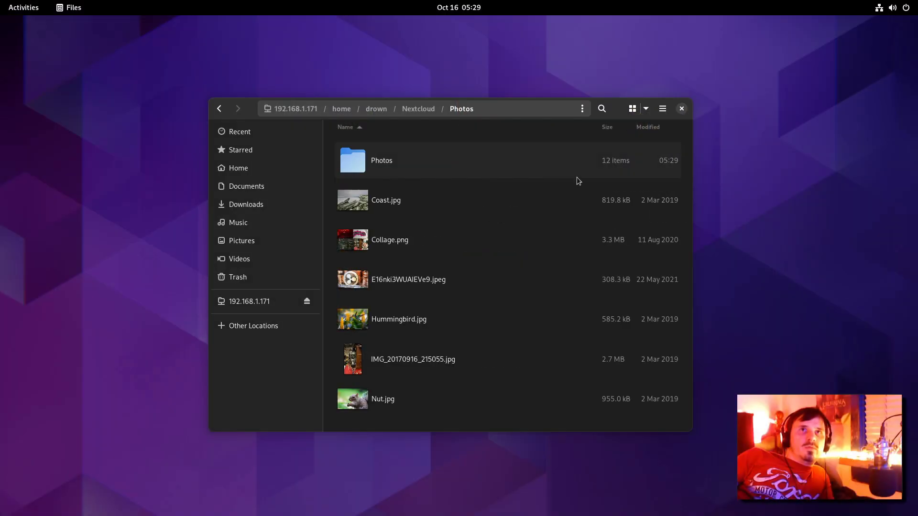
left_click(495, 228)
left_click(662, 109)
key("Escape")
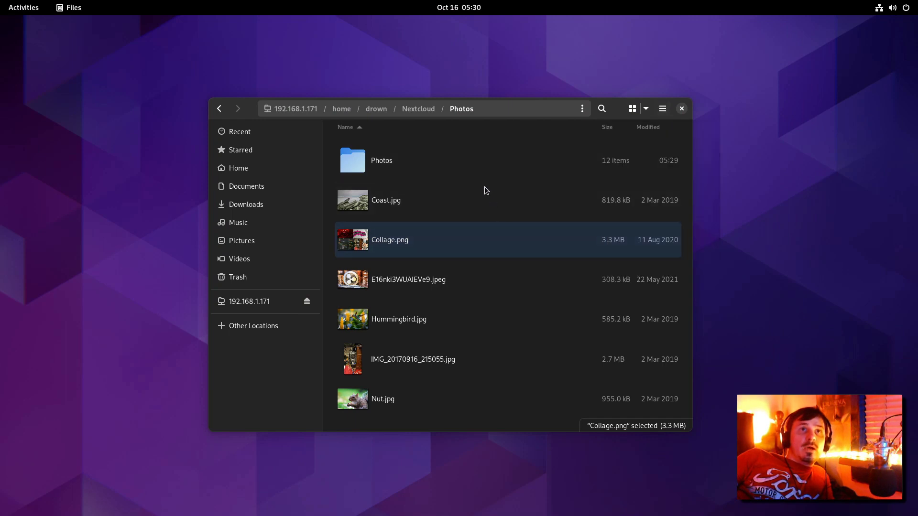
Step: Show Recent files and toggle the Recency column sort order
key("alt+Left")
right_click(604, 125)
key("Escape")
scroll(489, 188, "down", 1)
left_click(655, 128)
scroll(663, 126, "down", 1)
left_click(663, 126)
left_click(652, 127)
scroll(430, 146, "up", 1)
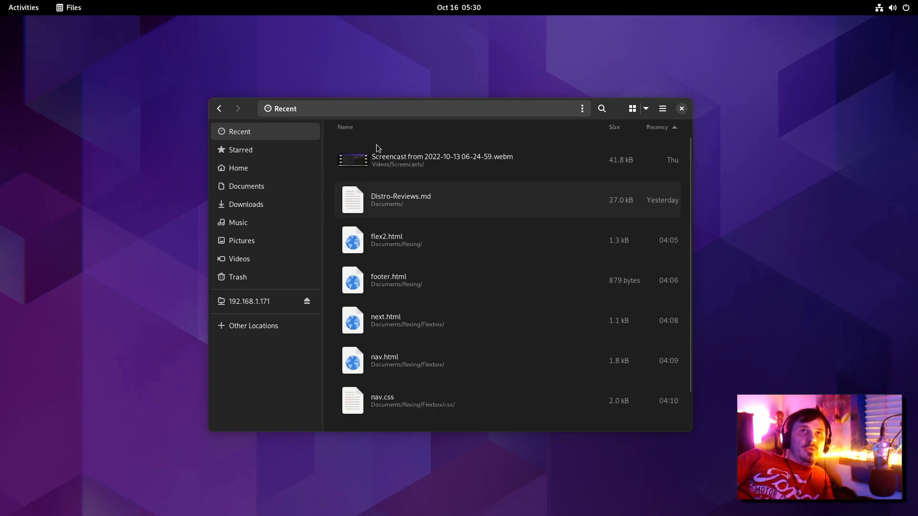
scroll(412, 186, "down", 1)
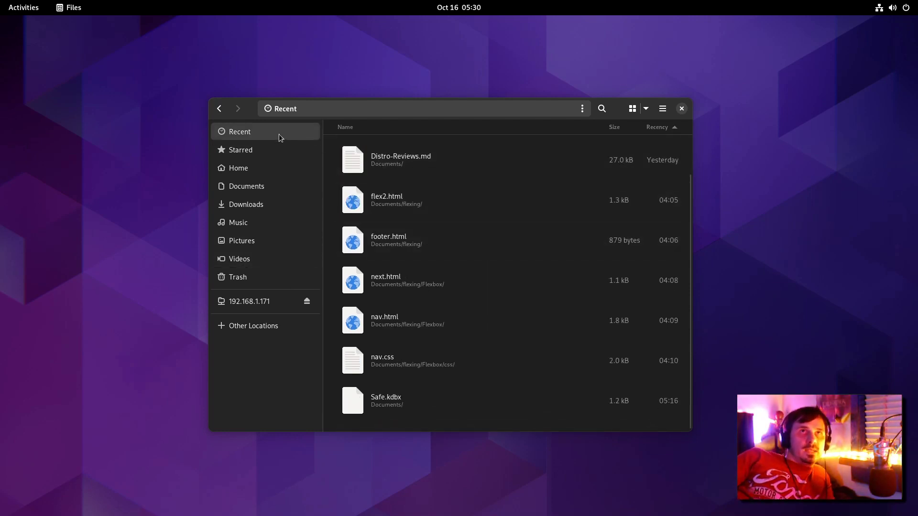
Step: Launch GNOME Builder by searching 'buil' in Activities
key("super")
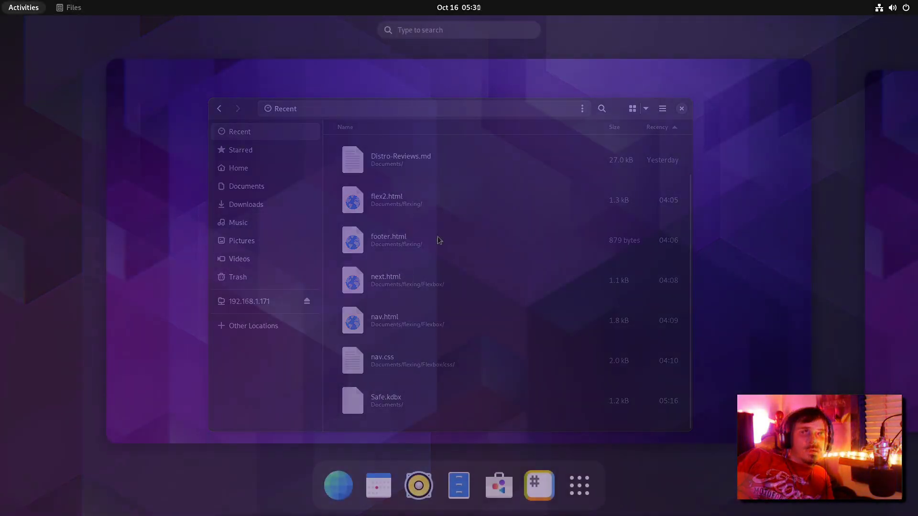
type("buil")
key("Return")
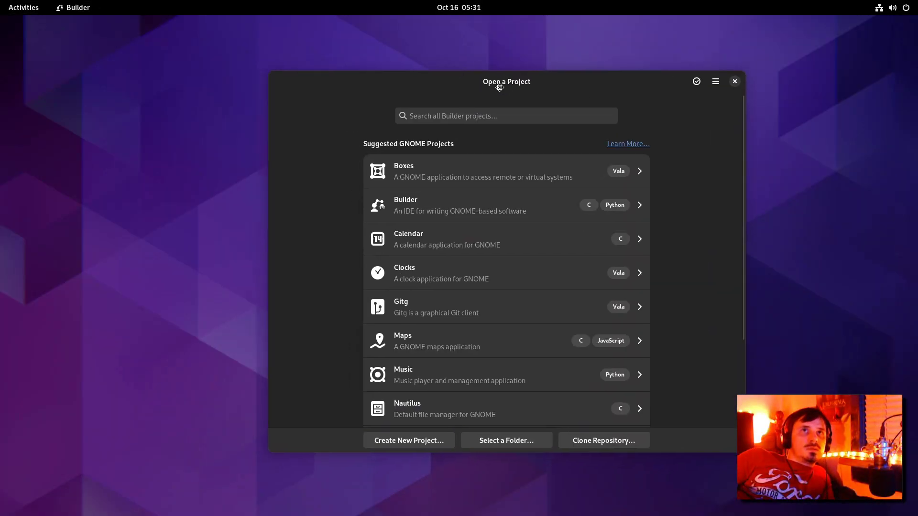
Step: Clone the Sound Recorder repository from Builder's suggested projects
scroll(478, 151, "down", 3)
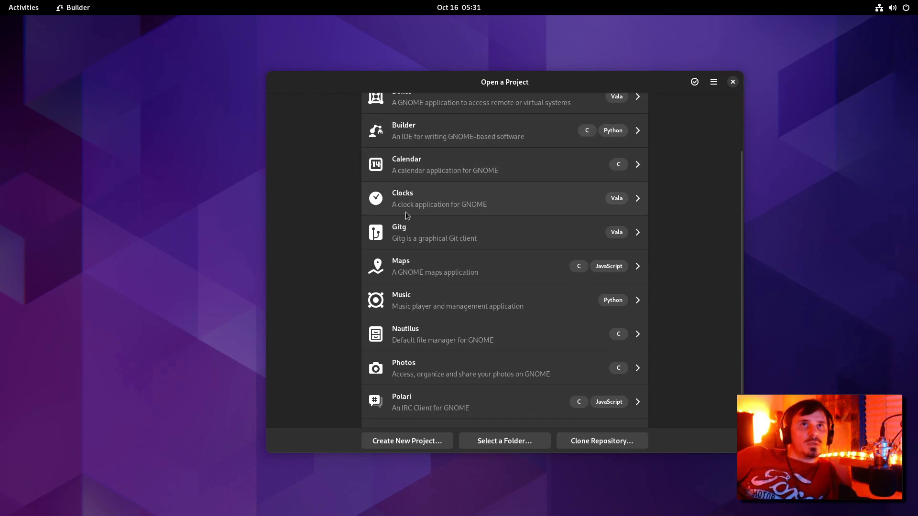
scroll(455, 178, "up", 2)
scroll(455, 177, "up", 1)
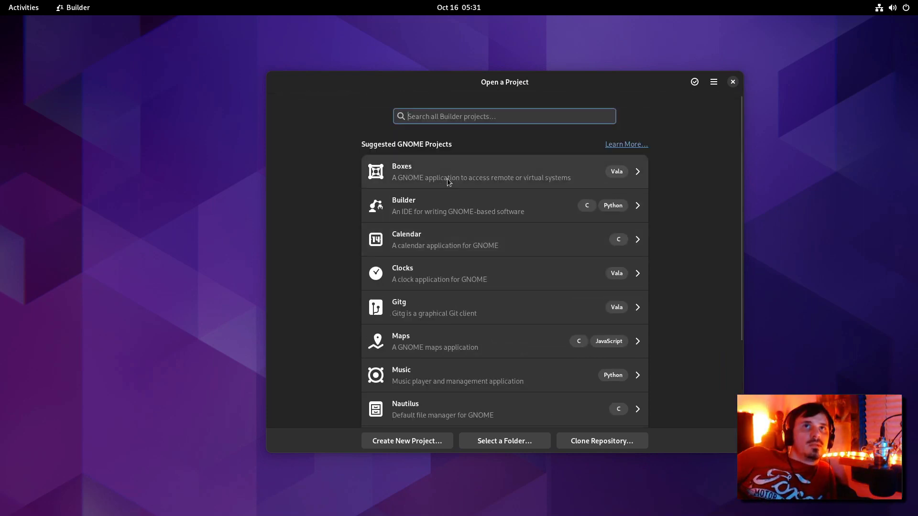
scroll(459, 210, "down", 3)
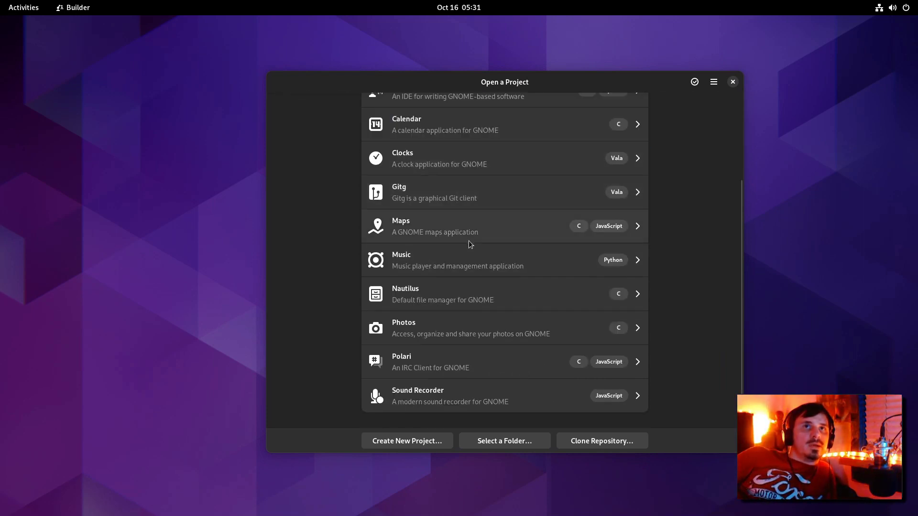
left_click(440, 397)
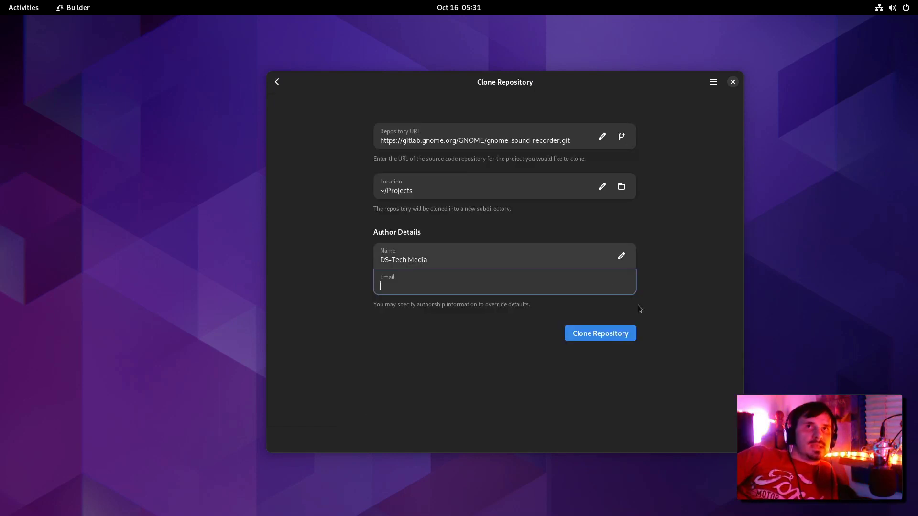
left_click(596, 335)
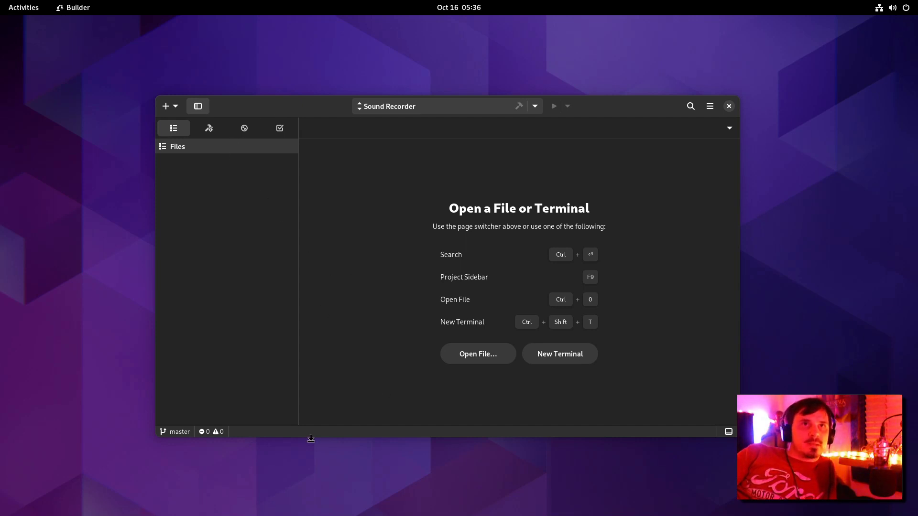
Step: Enlarge and reposition the Builder window, then glance at the diagnostics summary and bottom panel
left_click_drag(310, 438, 311, 458)
left_click_drag(591, 117, 606, 98)
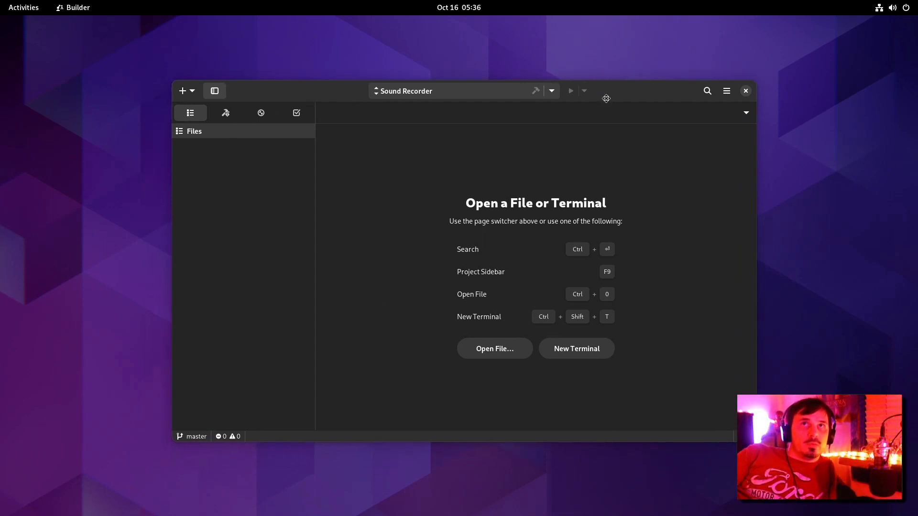
key("Tab")
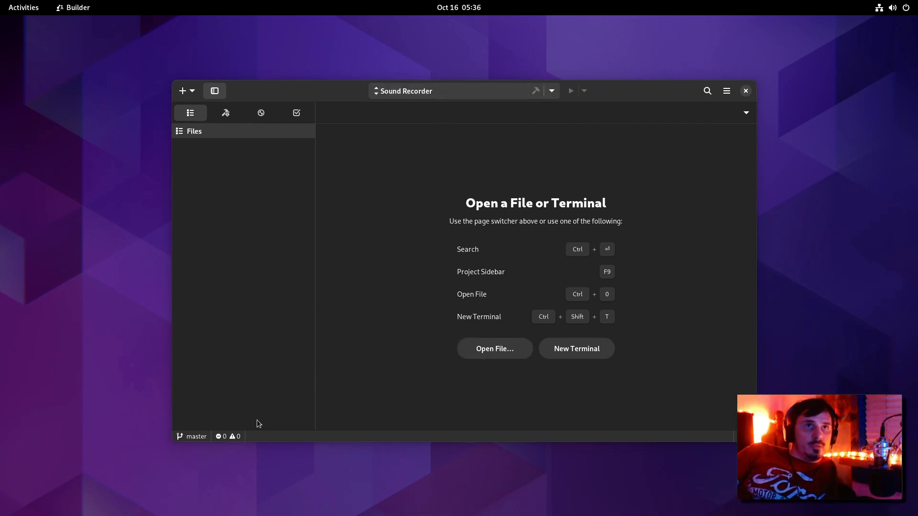
left_click(234, 437)
left_click(199, 440)
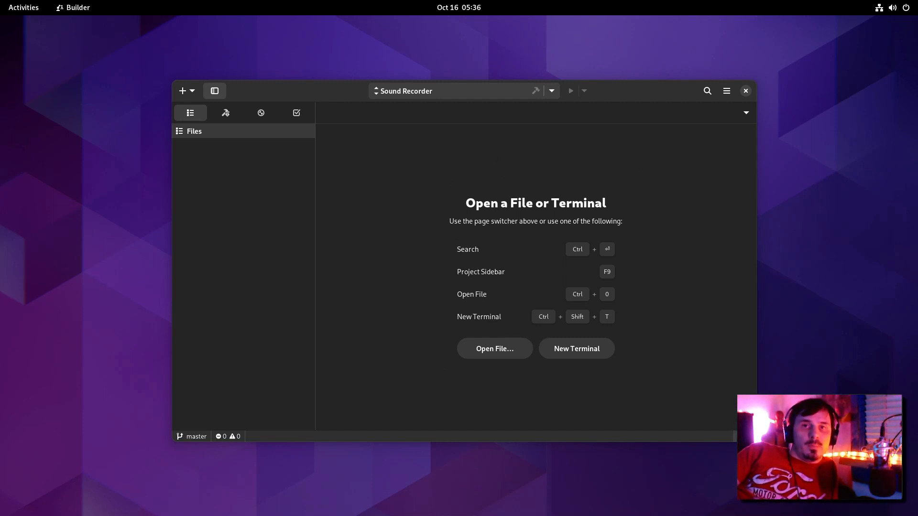
key("ctrl+F9")
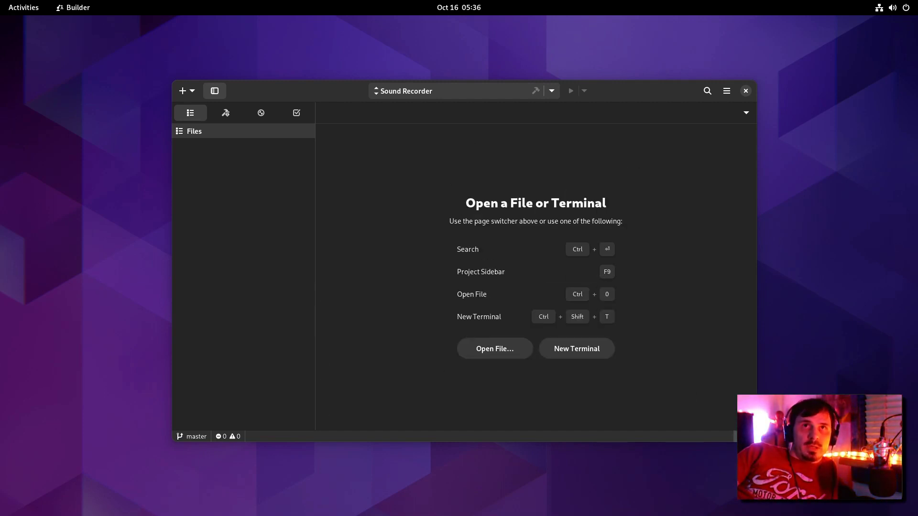
key("ctrl+F9")
key("ctrl+F9")
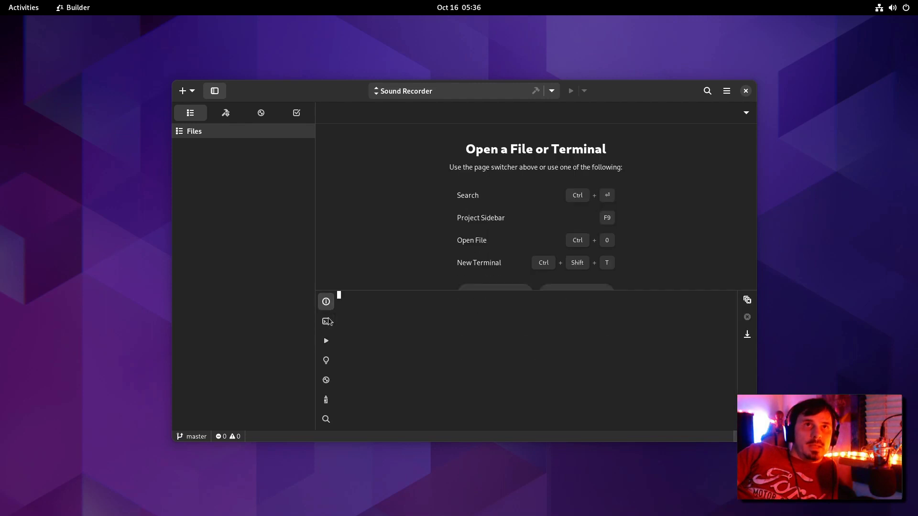
key("ctrl+F9")
key("ctrl+F9")
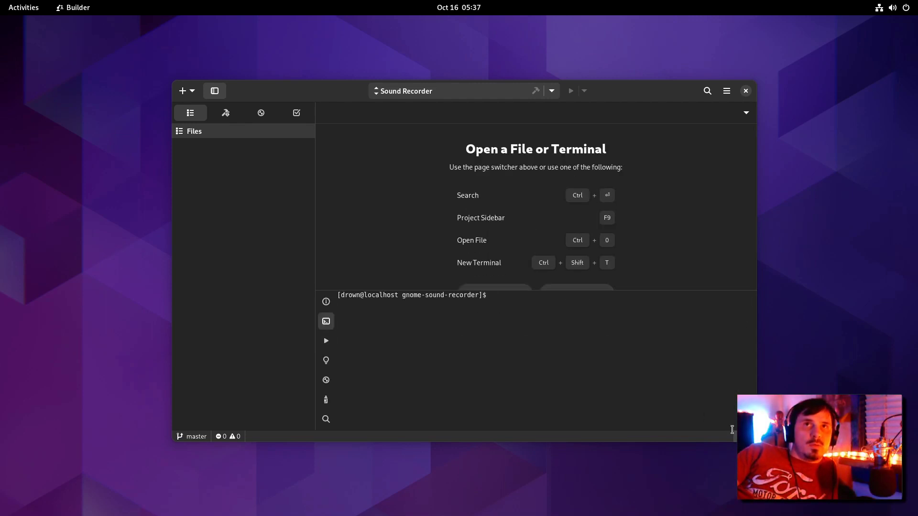
key("ctrl+F9")
Step: Run top in a new terminal page and cycle its CPU summary display
key("ctrl+shift+t")
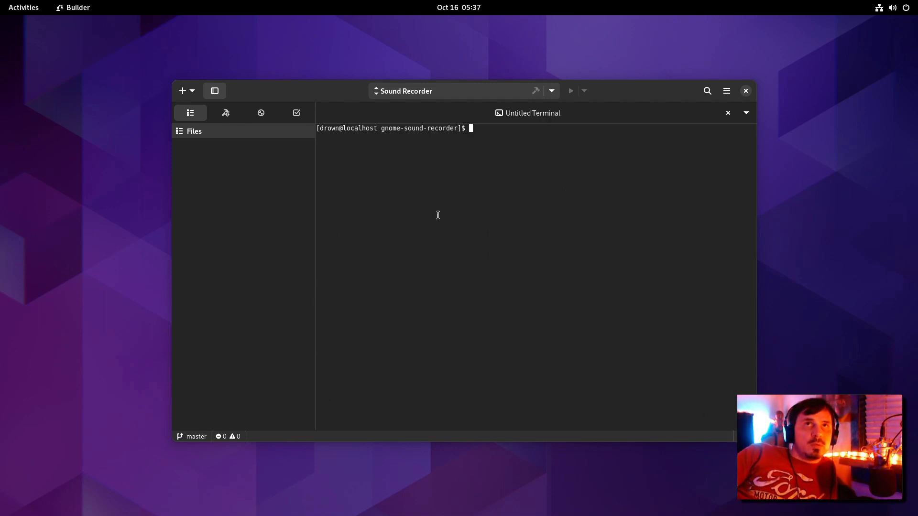
type("top")
key("Return")
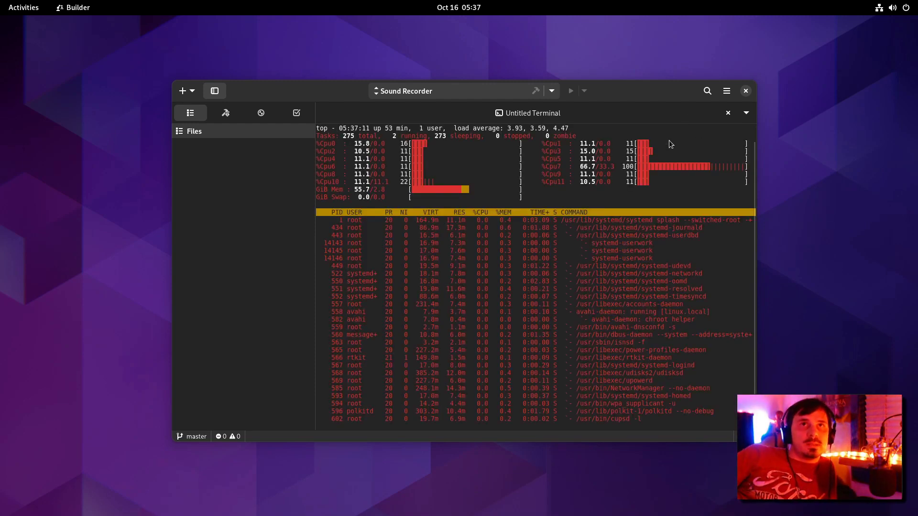
key("t")
key("t")
key("t")
key("t")
key("t")
key("t")
key("ctrl+F9")
Step: Try Builder's light and dark themes, ending with the follow-system style
left_click(726, 91)
left_click(726, 124)
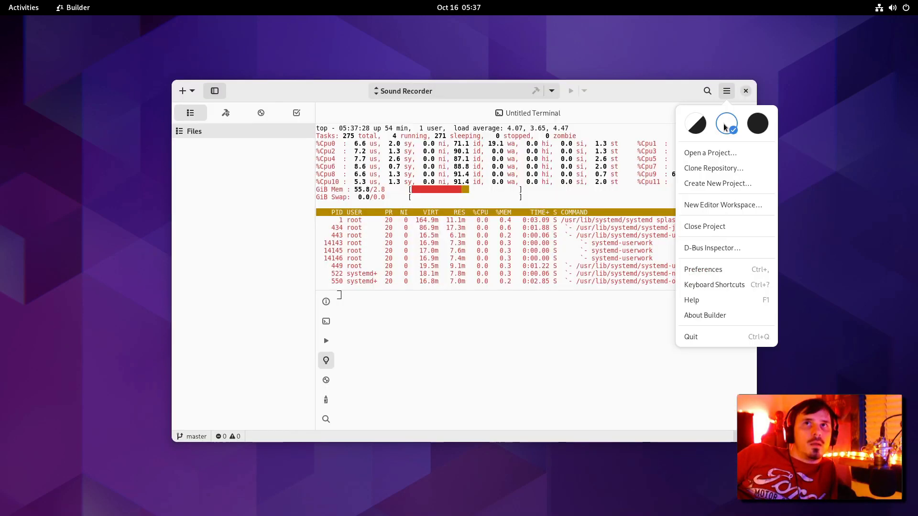
left_click(757, 123)
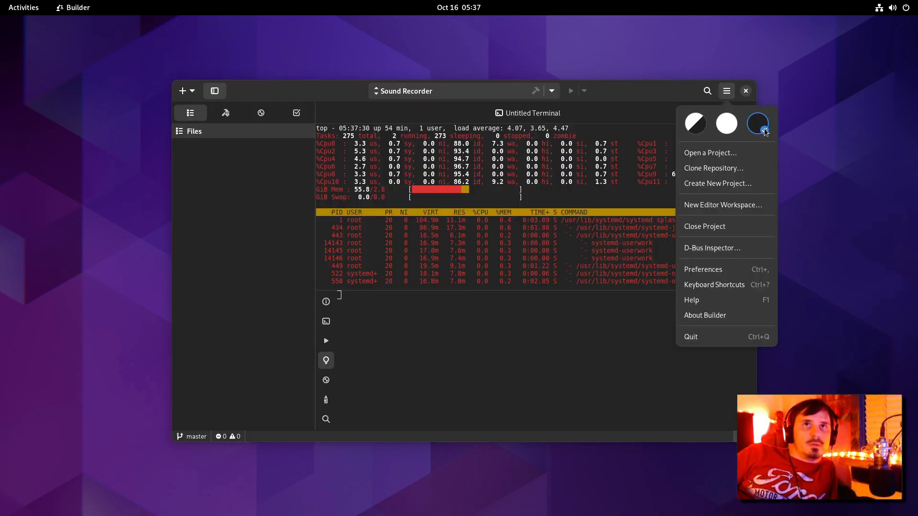
left_click(723, 127)
left_click(759, 125)
left_click(698, 128)
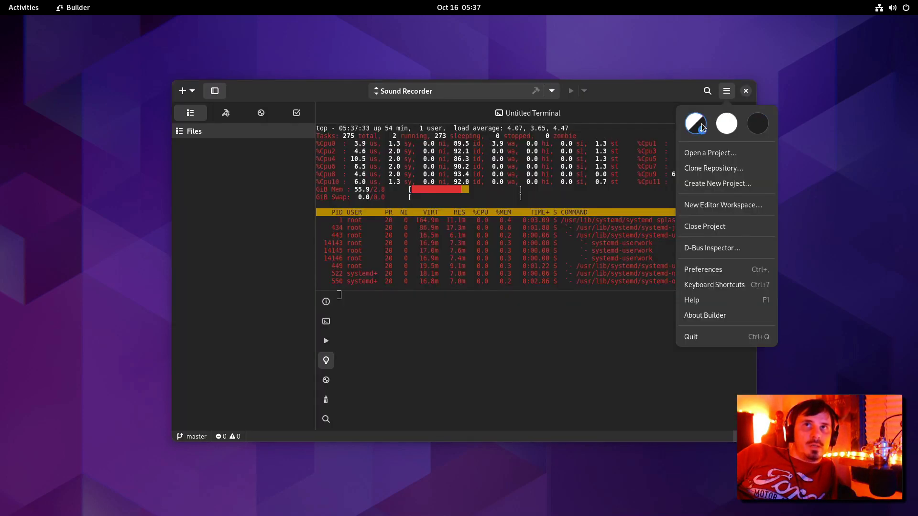
Step: Open Builder's Preferences and try a couple of code colour schemes
left_click(703, 269)
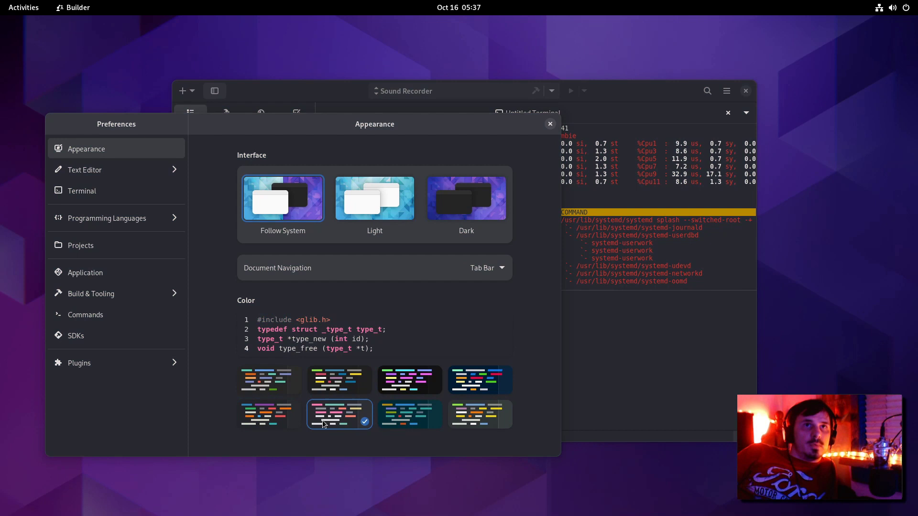
left_click(286, 404)
left_click(318, 392)
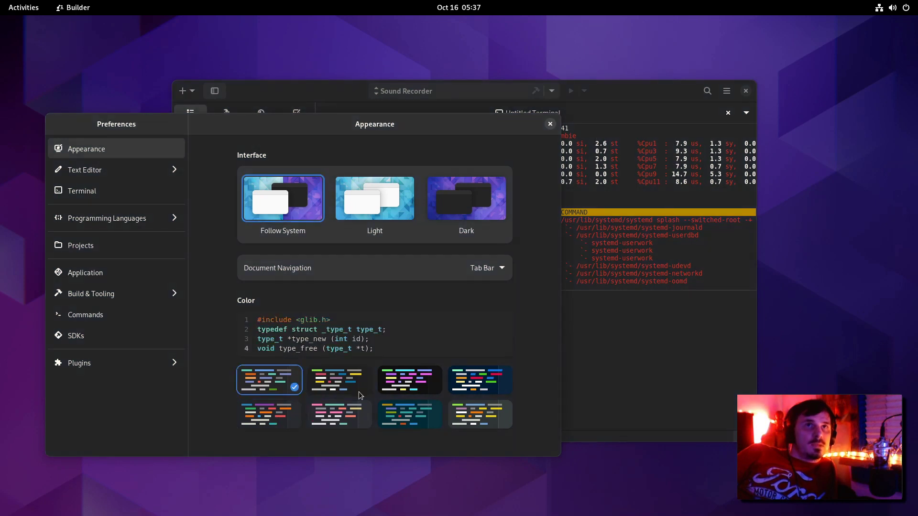
Step: Review the Leak Detector and Rust Analyzer tooling settings, then close Preferences
left_click(124, 293)
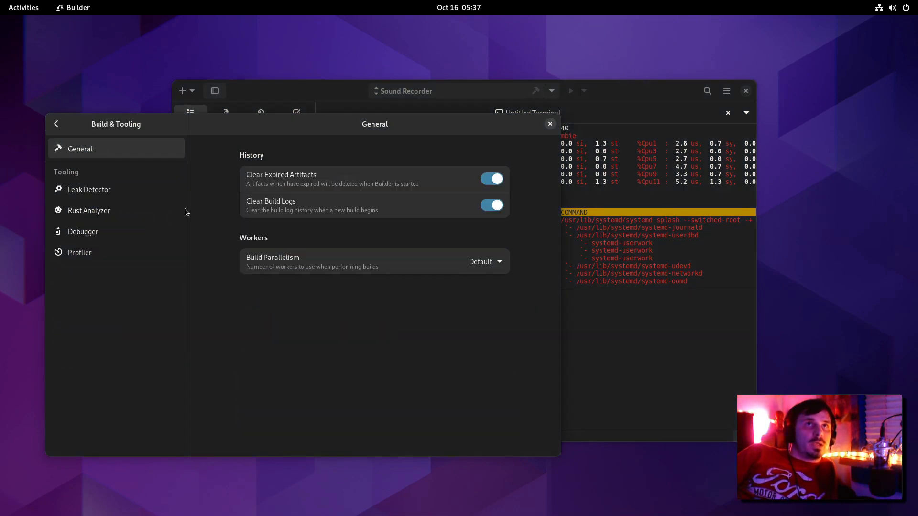
left_click(131, 191)
left_click(123, 210)
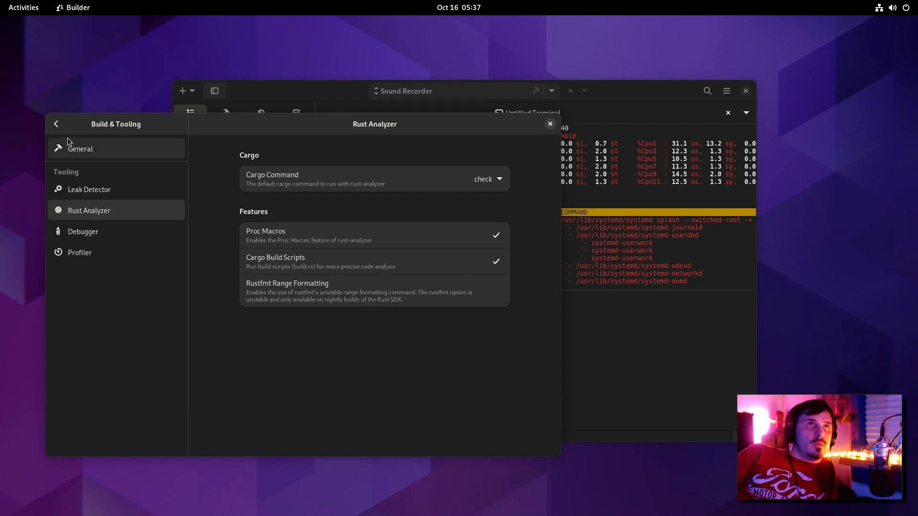
left_click(56, 123)
key("Escape")
left_click(299, 109)
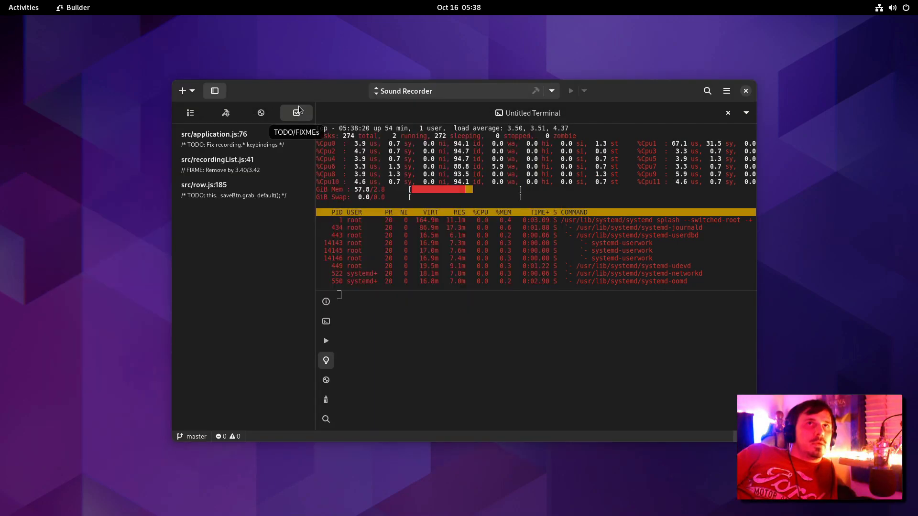
Step: Visit the TODOs at application.js line 76 and row.js line 185, and the FIXME at recordingList.js line 41
left_click(240, 143)
scroll(507, 278, "up", 15)
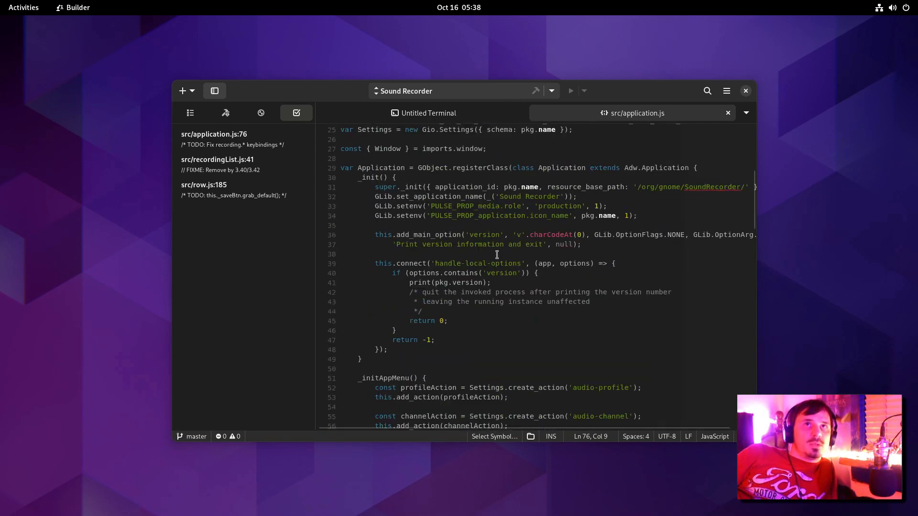
left_click(239, 188)
scroll(478, 206, "up", 10)
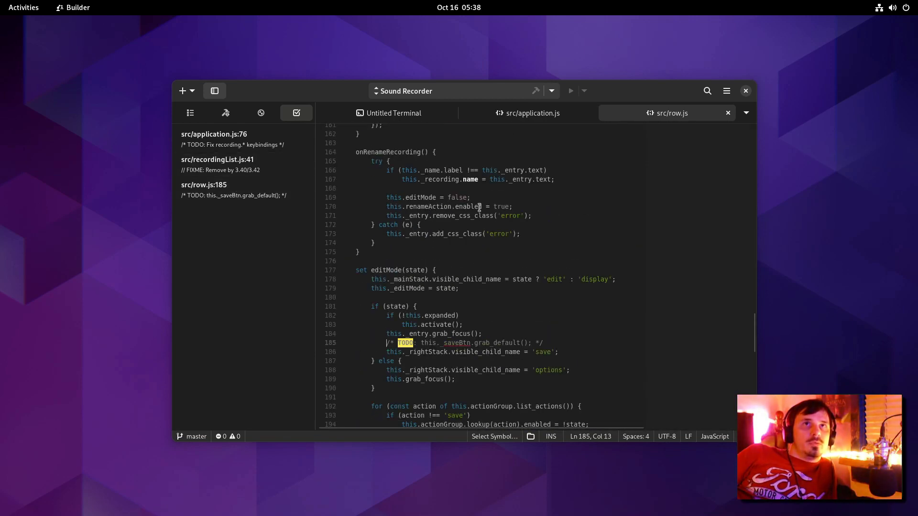
left_click(478, 202)
left_click_drag(756, 317, 734, 129)
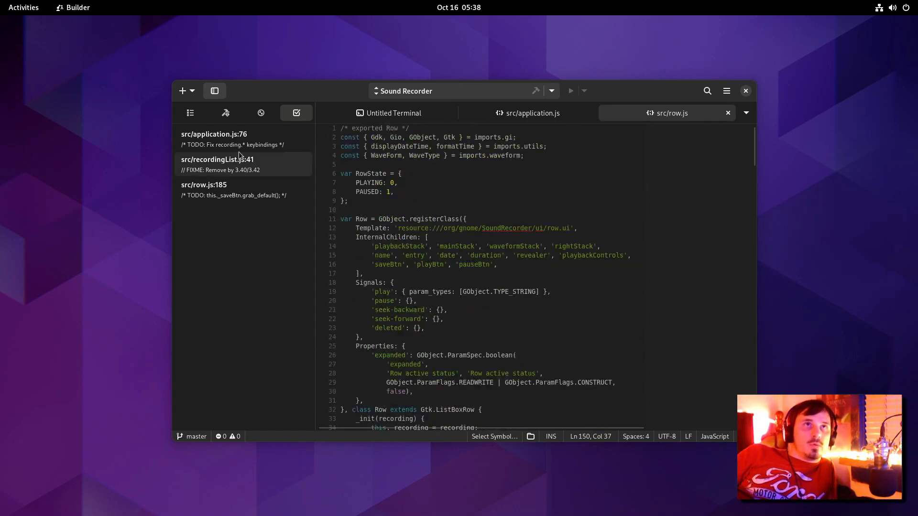
left_click(224, 163)
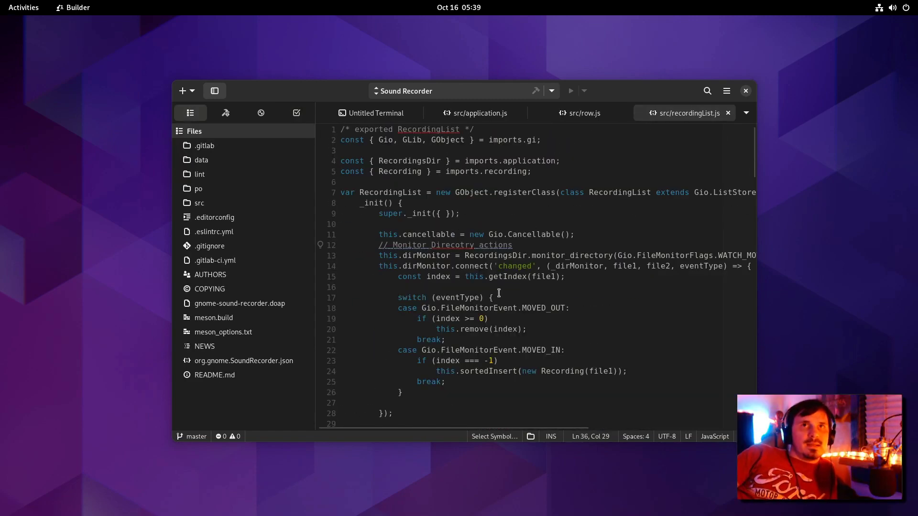
Step: Check the status bar's symbols, indentation, encoding and highlighting-language popovers without changing anything
left_click(493, 437)
left_click(633, 439)
left_click(634, 439)
left_click(667, 436)
left_click(668, 436)
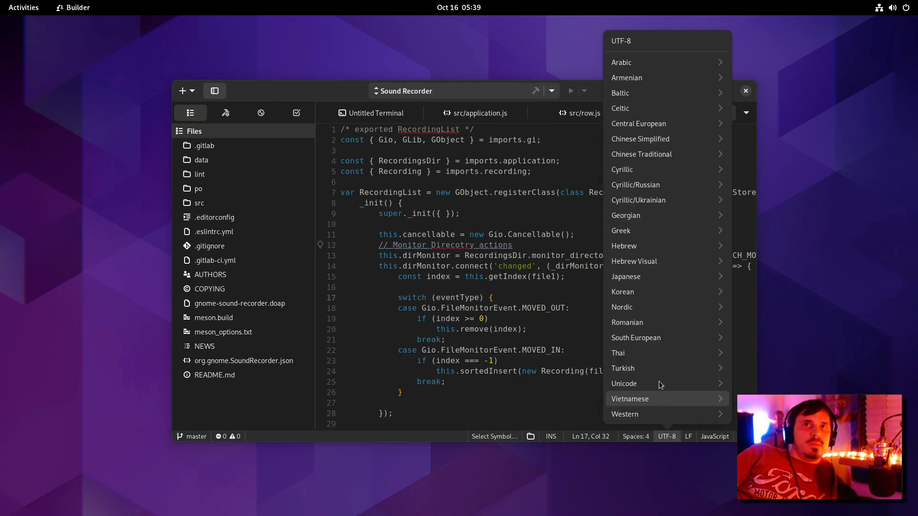
left_click(475, 391)
left_click(719, 436)
left_click(710, 356)
key("Escape")
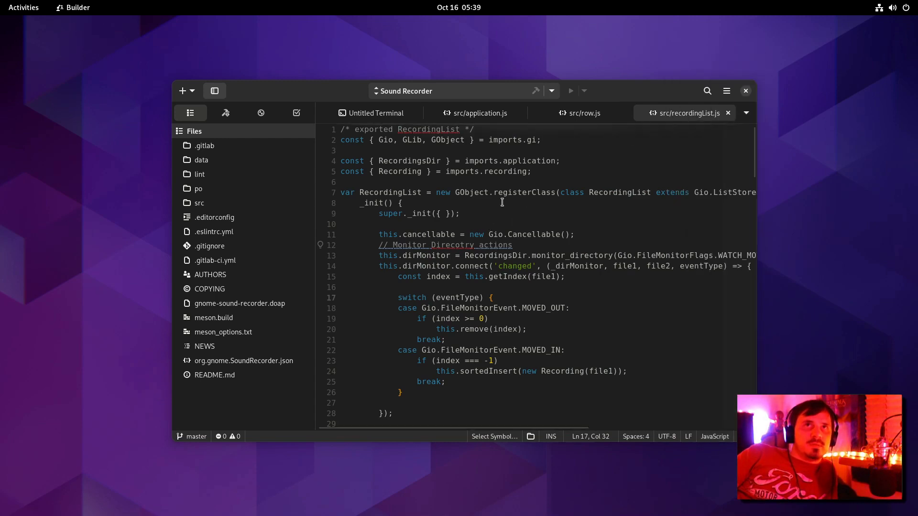
Step: Close all editor tabs, quit Builder, and show the Activities overview
key("ctrl+w")
key("ctrl+w")
key("ctrl+w")
key("ctrl+w")
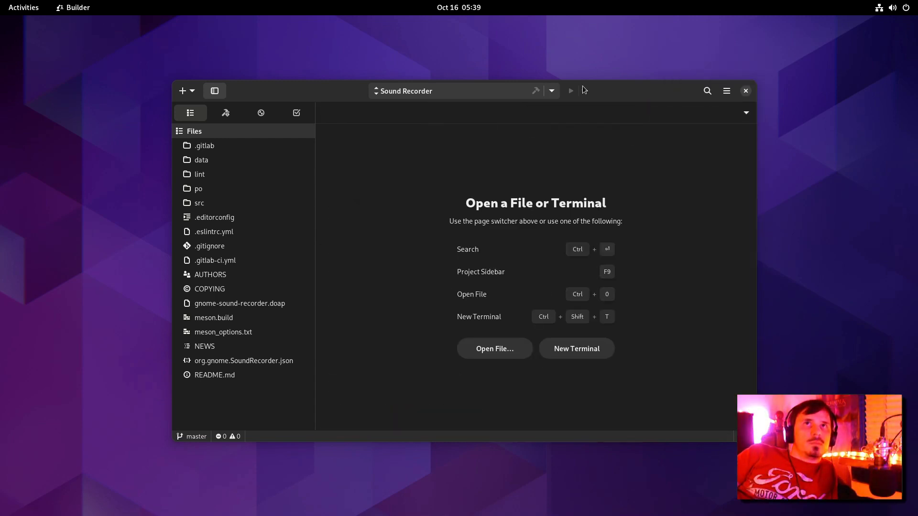
key("ctrl+w")
key("super")
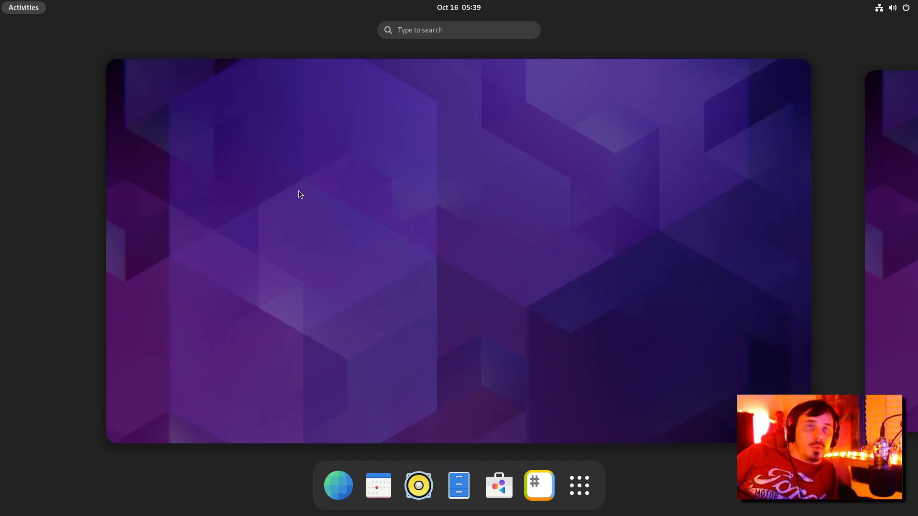
Step: Launch Console from Activities and place its window at the lower right beside the text editor
type("console")
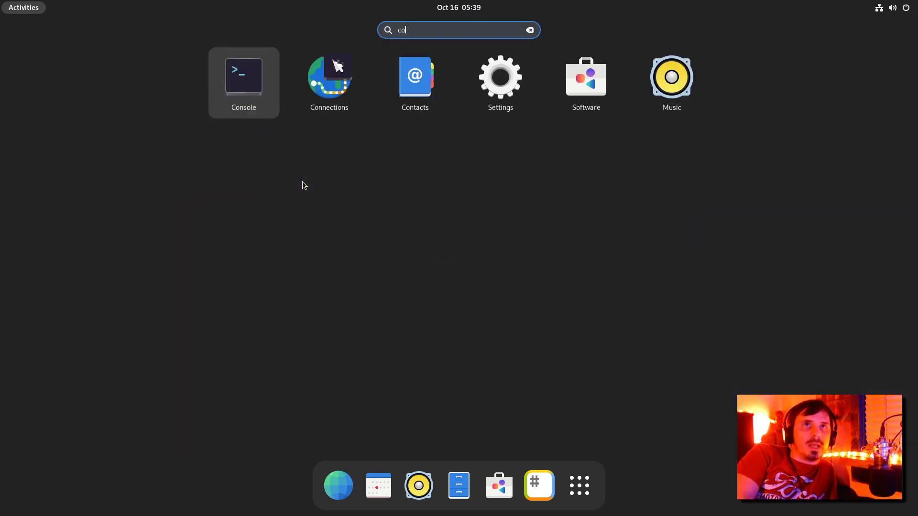
key("Return")
key("super")
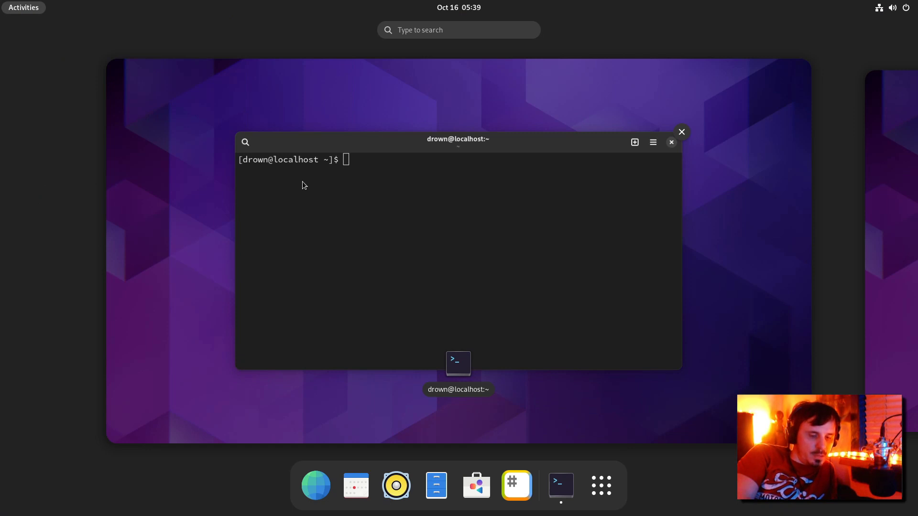
key("super")
left_click_drag(598, 25, 751, 179)
left_click(399, 81)
left_click(615, 156)
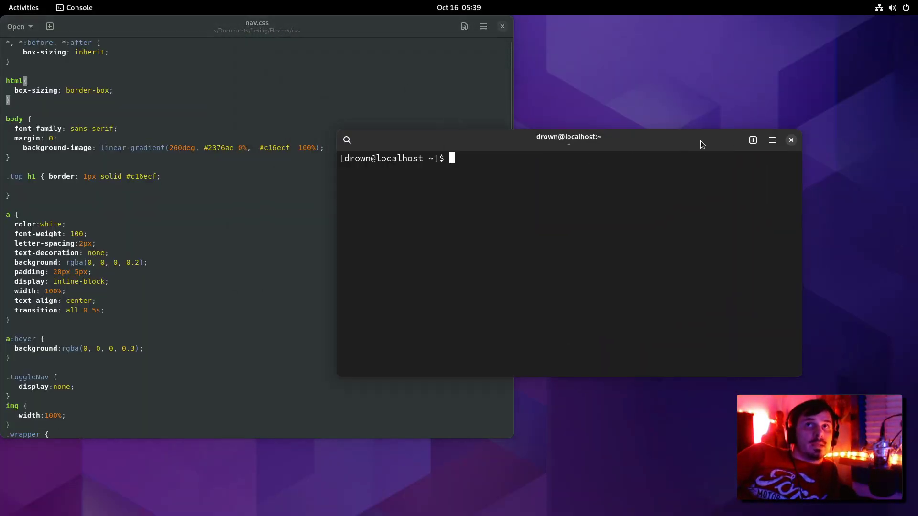
Step: Toggle Console between light and dark styles, leaving it dark
left_click(773, 142)
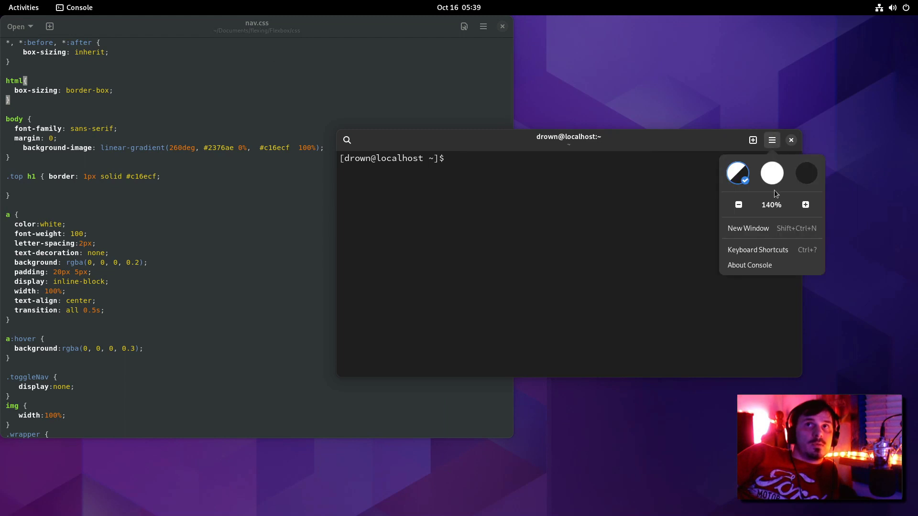
left_click(772, 175)
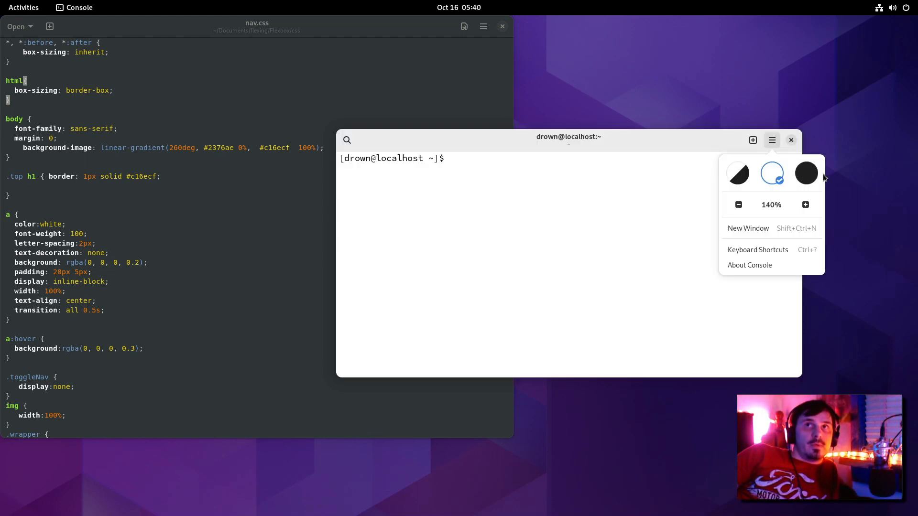
left_click(808, 174)
key("Escape")
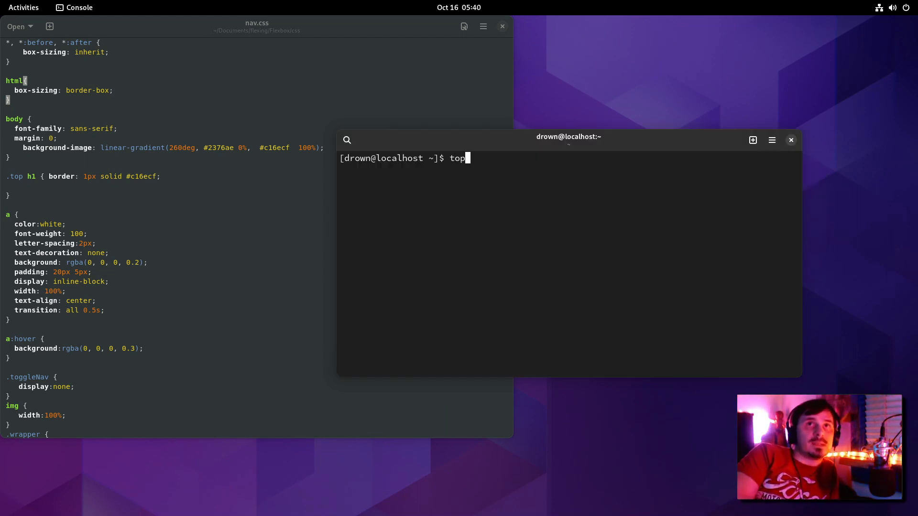
Step: Run top, cycle its CPU summary views, then stop it with Ctrl+C
key("Return")
key("t")
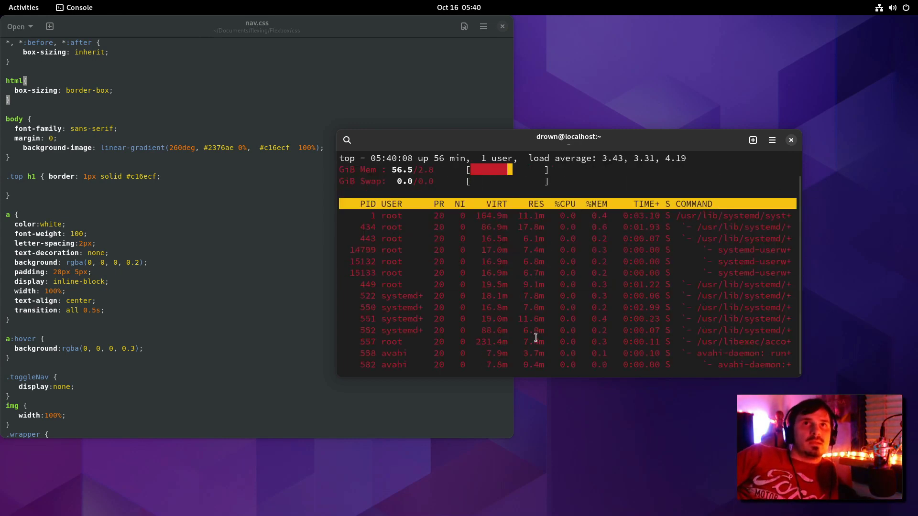
key("t")
key("t")
key("t")
key("t")
key("alt+Tab")
left_click(84, 7)
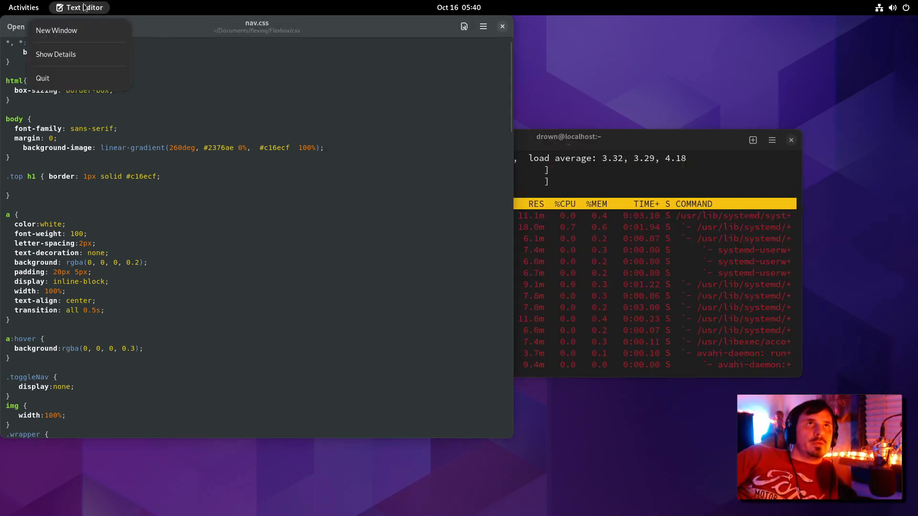
key("alt+Tab")
key("ctrl+c")
Step: View Console's keyboard shortcuts, then recheck the light style and keep the dark style
left_click(773, 140)
left_click(773, 254)
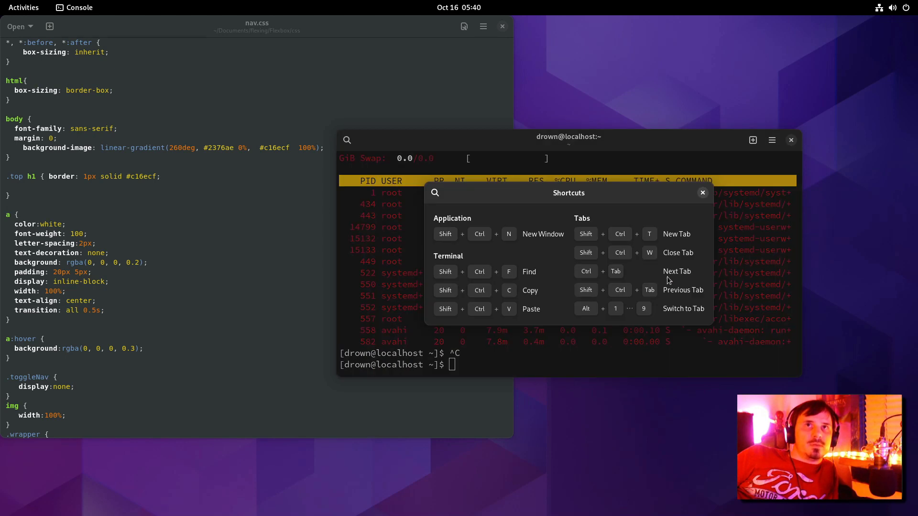
key("Escape")
left_click(773, 139)
left_click(772, 173)
left_click(806, 173)
left_click(772, 173)
left_click(806, 173)
left_click(644, 144)
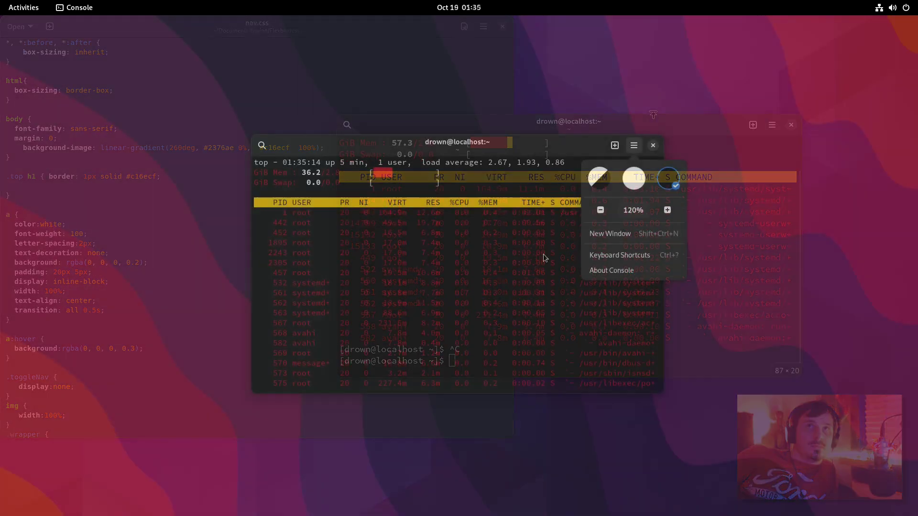
left_click(496, 272)
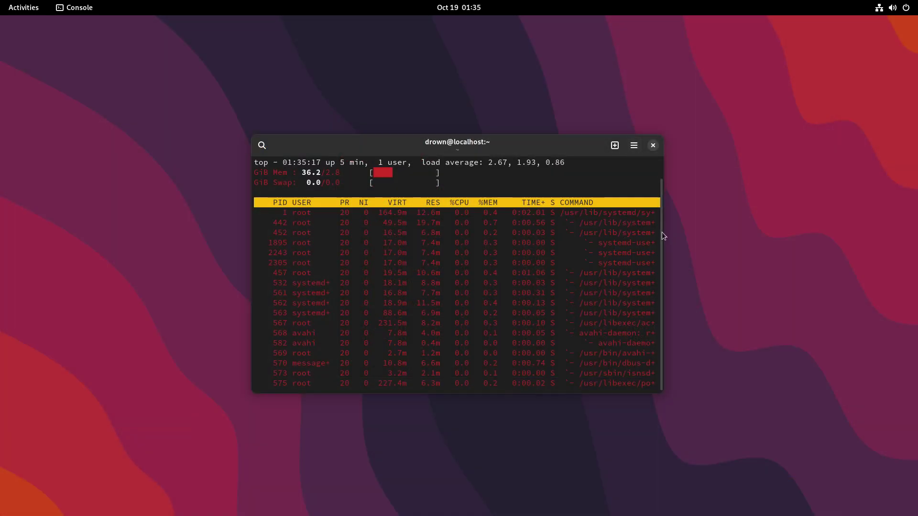
Step: Quit top and become root with sudo su
key("q")
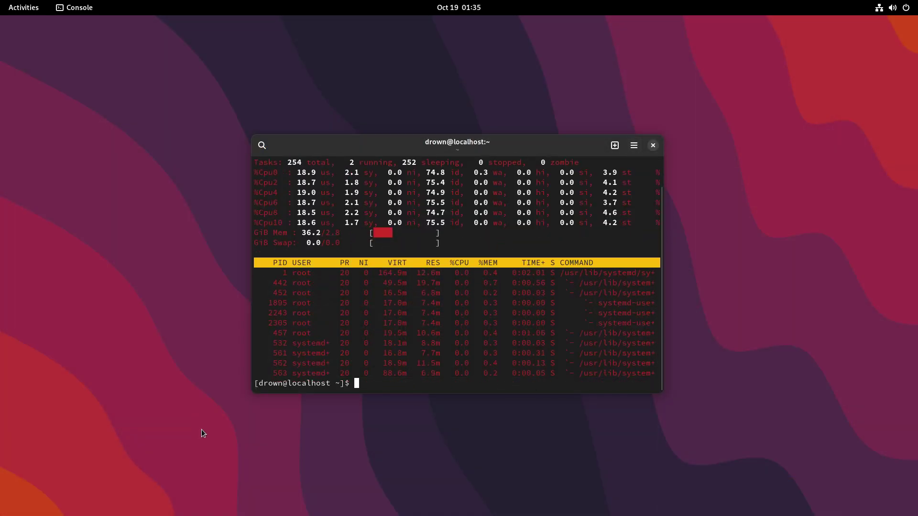
type("sudo su")
key("Return")
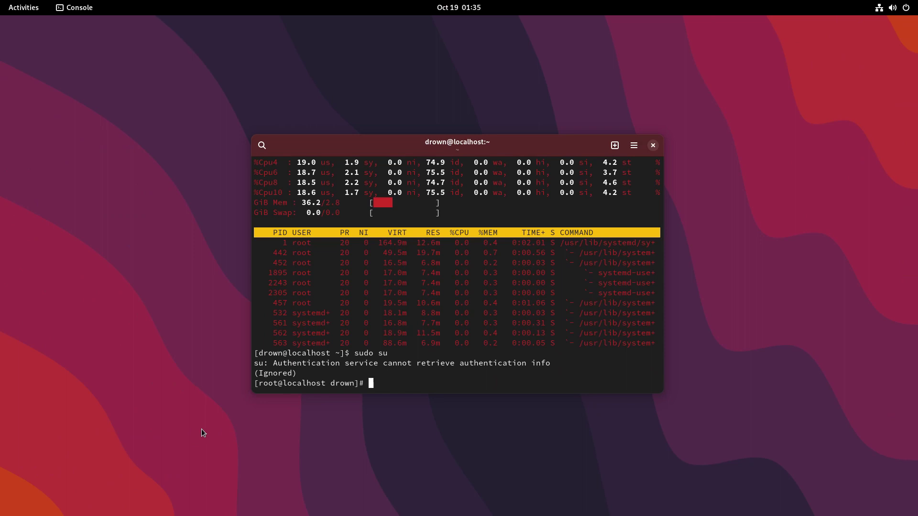
Step: Switch Console to the light style
left_click_drag(389, 136, 389, 136)
left_click(632, 147)
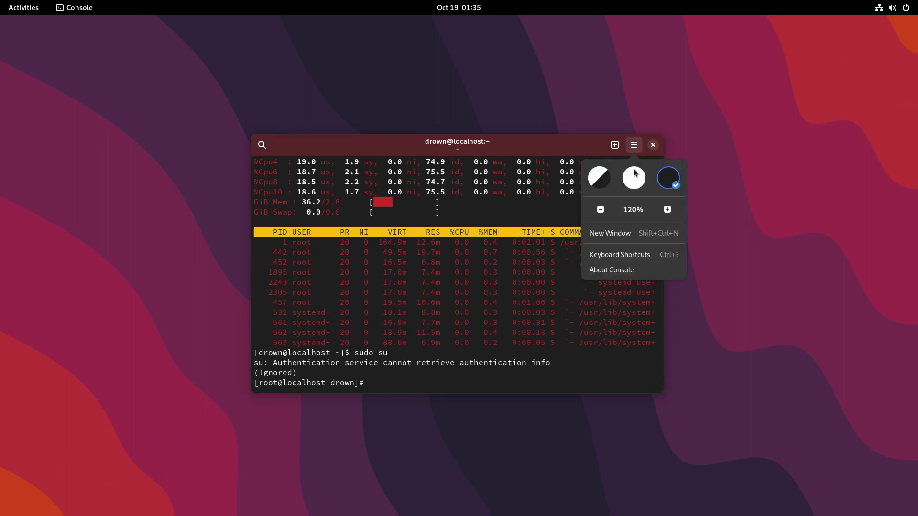
left_click(634, 175)
left_click(710, 251)
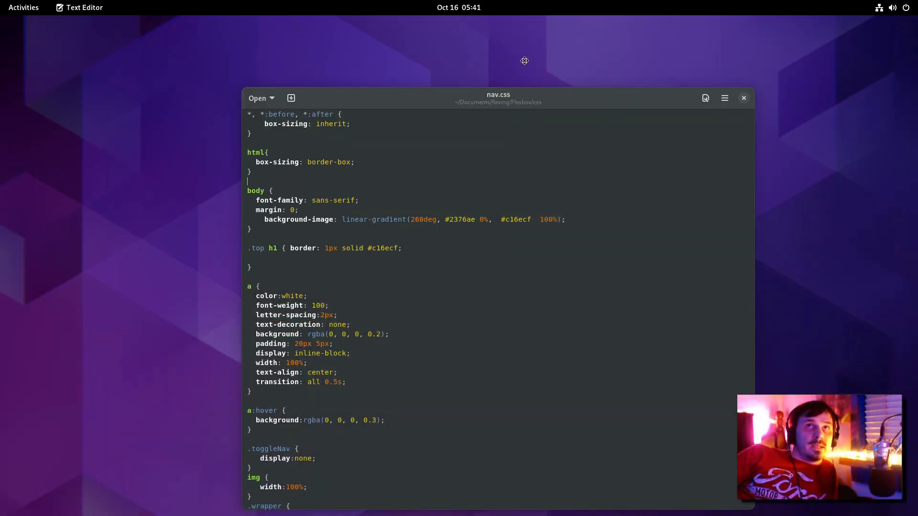
Step: Cycle the Text Editor between light and dark styles, ending on follow-system
left_click_drag(524, 60, 419, 68)
left_click(658, 64)
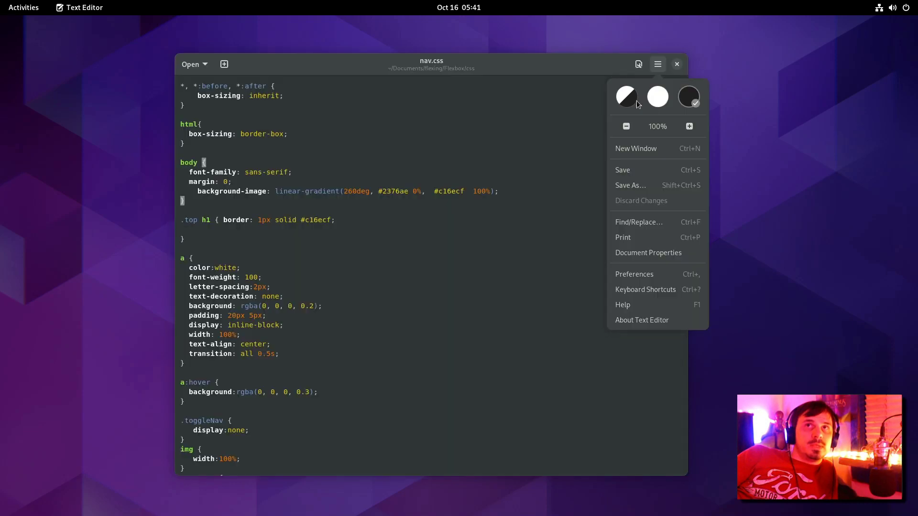
left_click(667, 96)
left_click(618, 104)
left_click(658, 97)
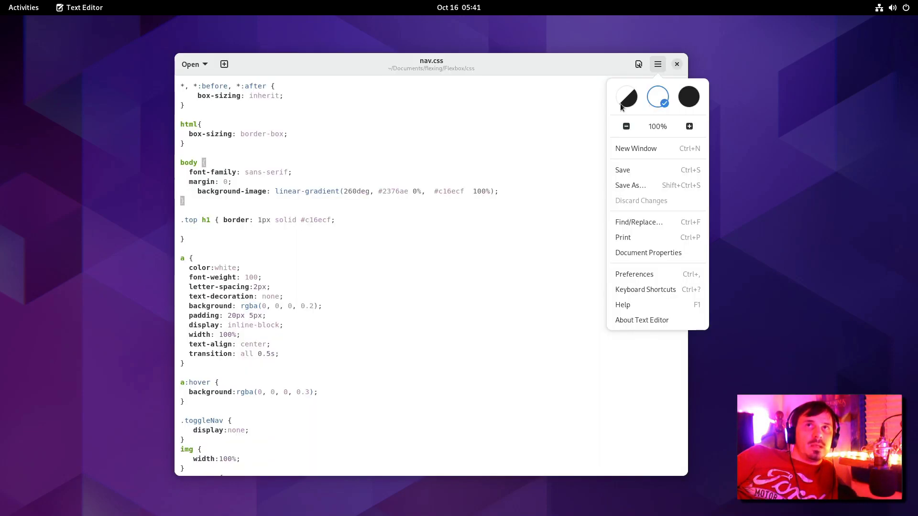
left_click(622, 104)
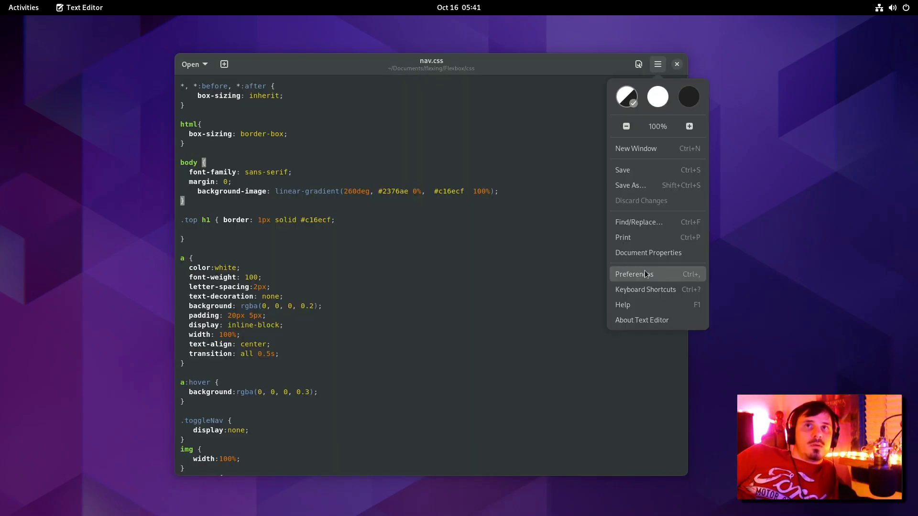
Step: Preview several colour schemes in the Text Editor preferences, then close them
left_click(645, 271)
left_click(477, 262)
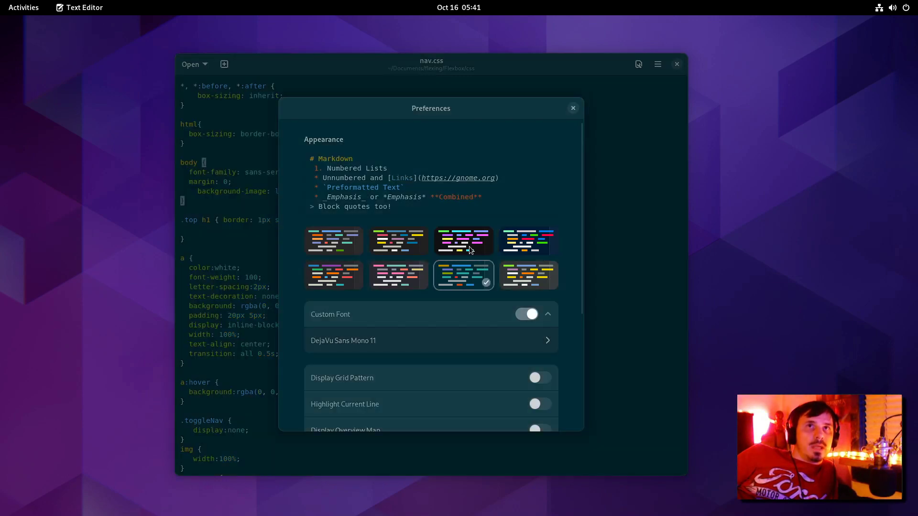
left_click(469, 246)
left_click_drag(381, 259, 520, 271)
left_click(483, 267)
left_click(518, 269)
left_click(621, 288)
left_click(658, 290)
left_click(658, 251)
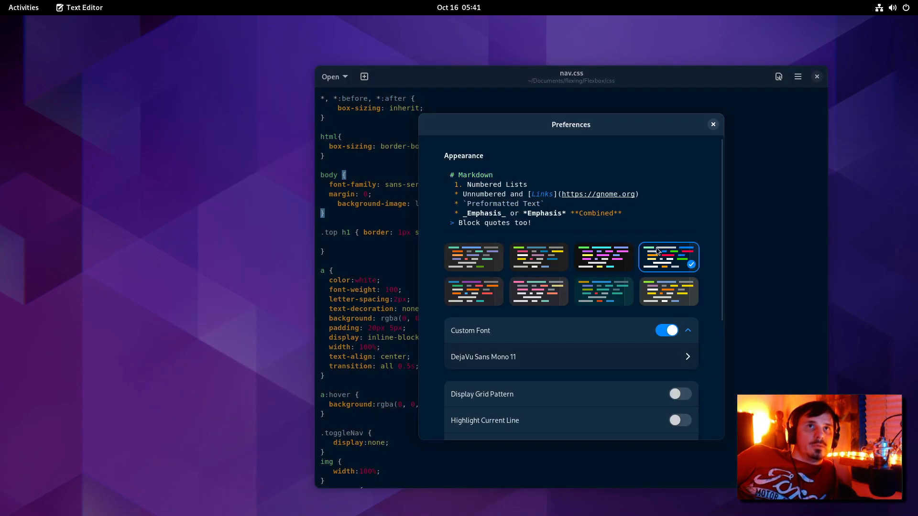
left_click(596, 260)
left_click(497, 291)
Step: Zoom the editor text in and out, leaving it slightly enlarged
key("Escape")
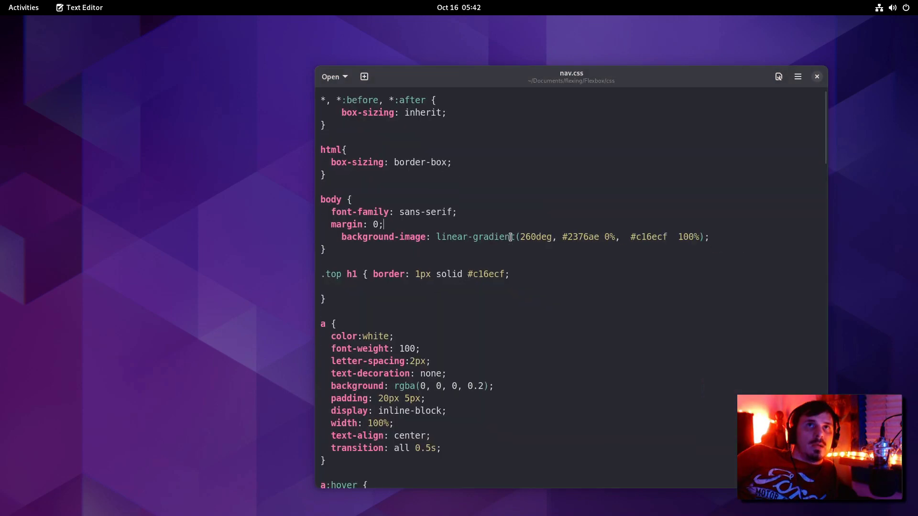
key("ctrl+minus")
key("ctrl+minus")
key("ctrl+plus")
key("ctrl+plus")
key("ctrl+plus")
key("ctrl+minus")
key("ctrl+minus")
key("ctrl+minus")
key("ctrl+plus")
key("ctrl+plus")
key("ctrl+plus")
key("ctrl+minus")
key("ctrl+minus")
key("ctrl+minus")
key("ctrl+minus")
key("ctrl+plus")
key("ctrl+plus")
key("ctrl+plus")
Step: Shift the window left and bring up nav.css's view settings popover
left_click_drag(515, 87, 440, 90)
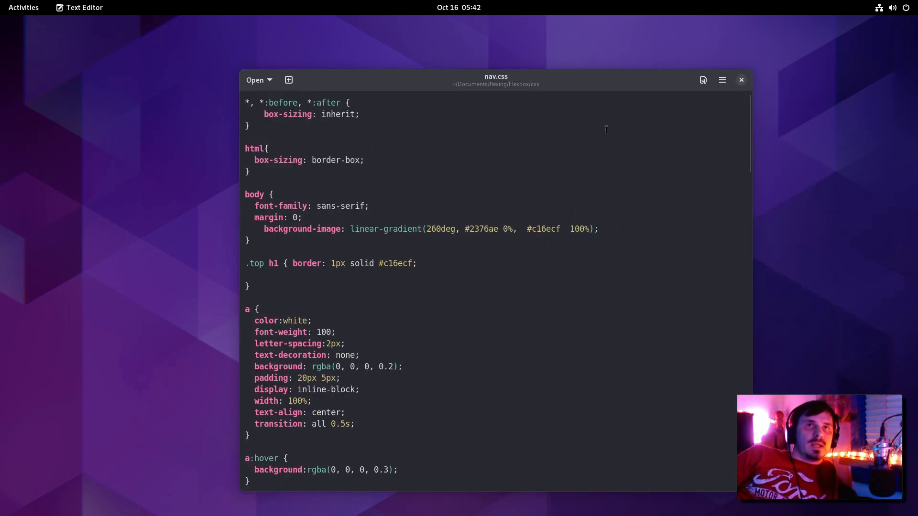
left_click(722, 82)
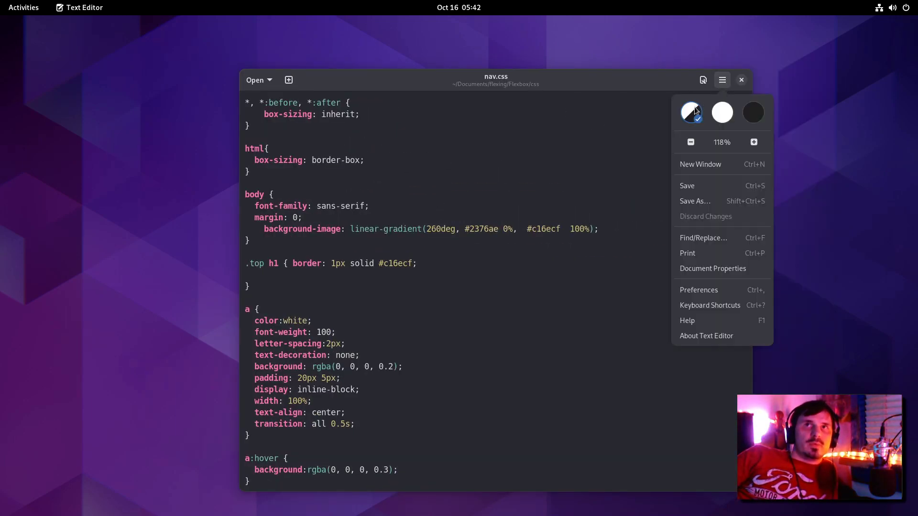
left_click(704, 80)
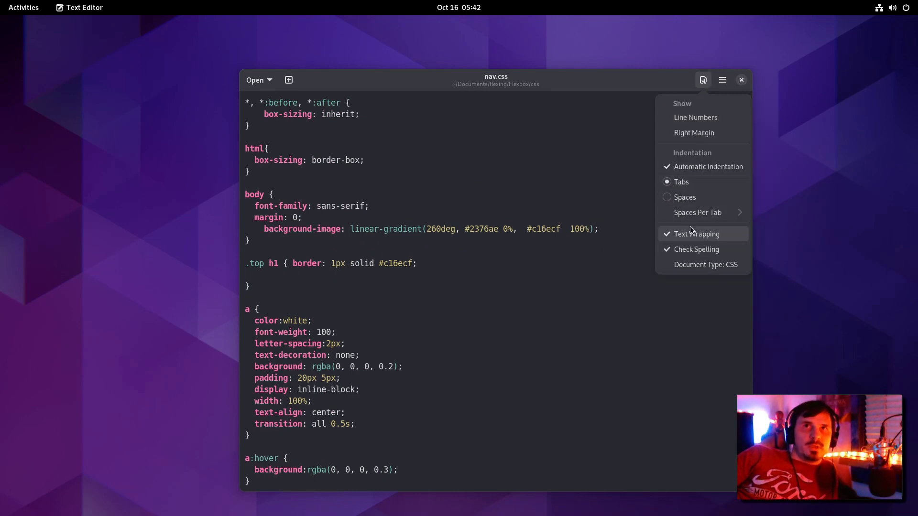
Step: Turn on line numbers and the right margin line, and set indentation back to tabs
left_click(698, 213)
left_click(689, 104)
left_click(691, 118)
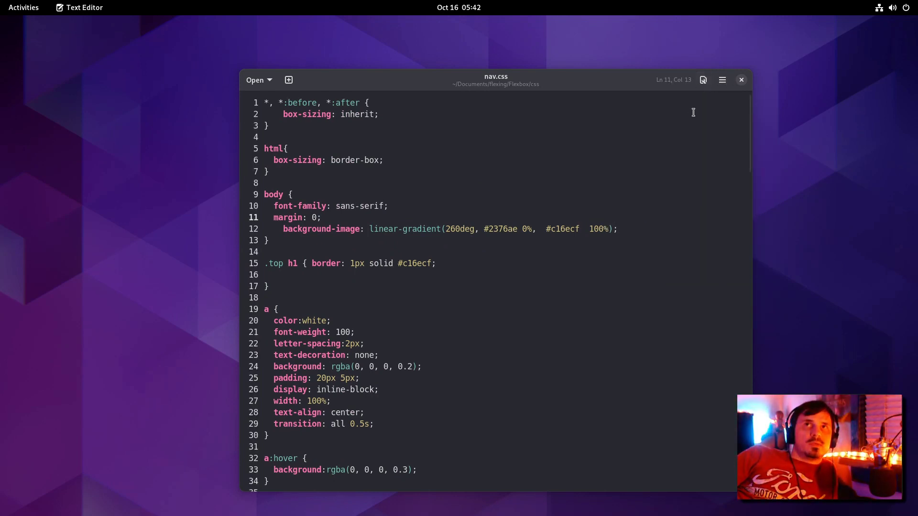
left_click(704, 80)
left_click(698, 133)
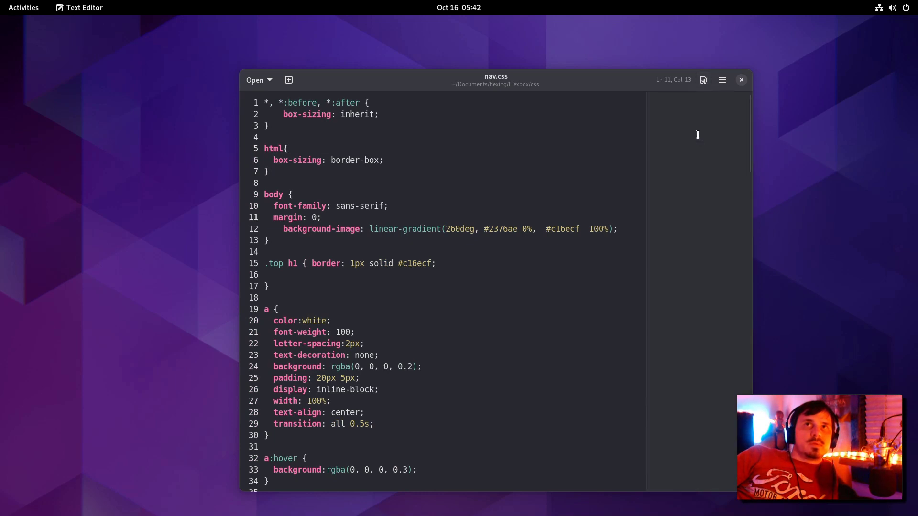
left_click(704, 85)
left_click(704, 85)
left_click(706, 85)
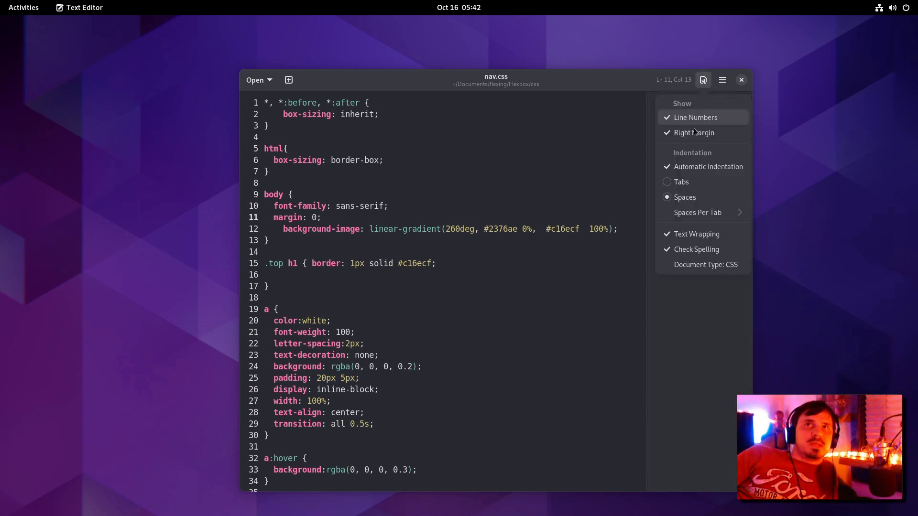
left_click(688, 183)
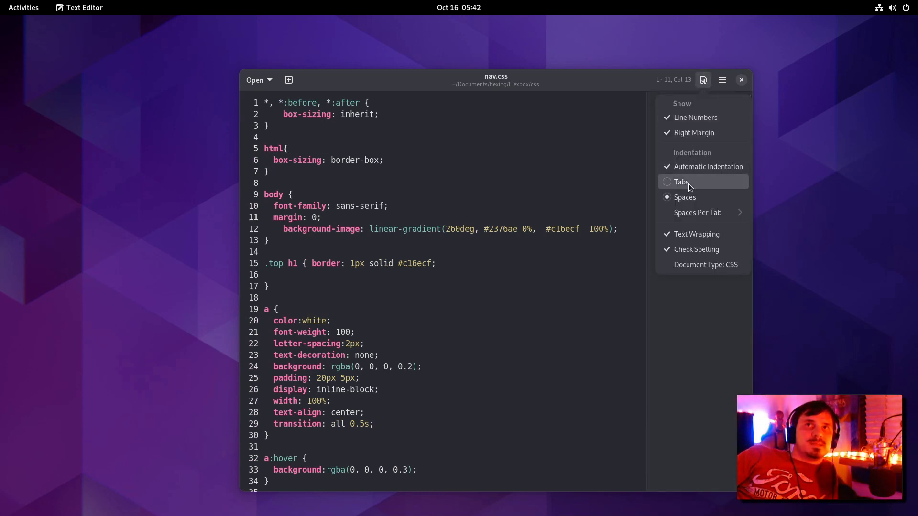
Step: Browse the Document Type list, then bring up the editor preferences with Ctrl+,
left_click(707, 264)
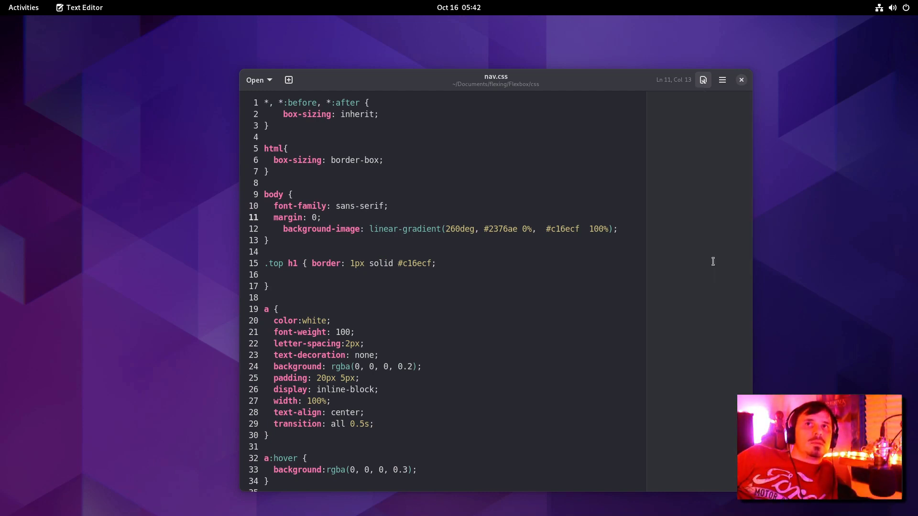
scroll(102, 160, "down", 20)
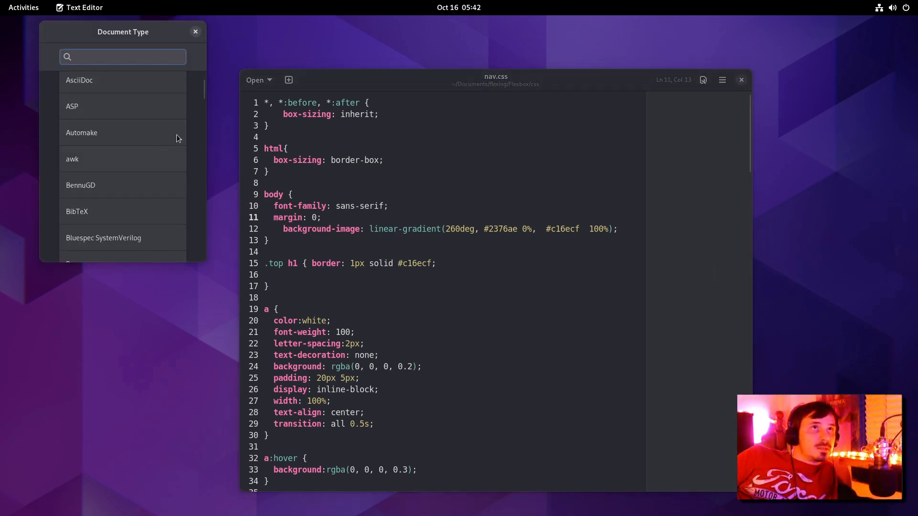
scroll(176, 220, "down", 10)
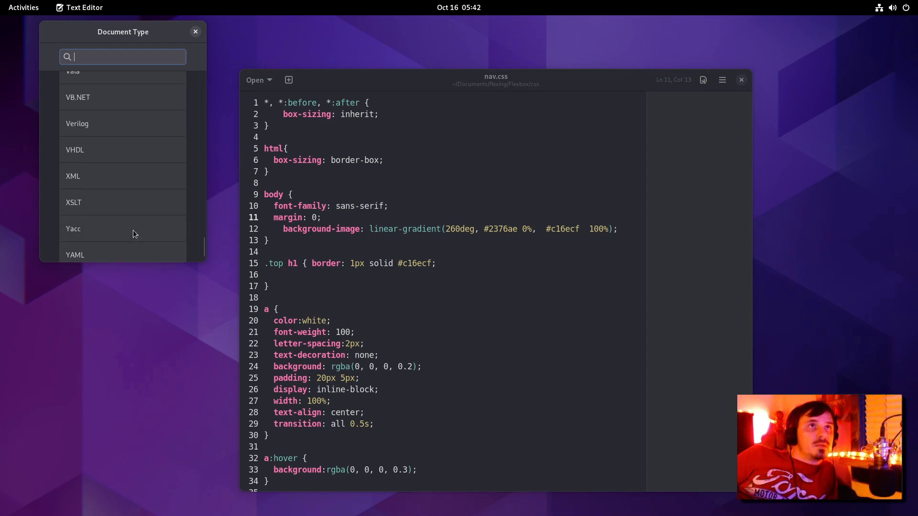
scroll(113, 117, "up", 10)
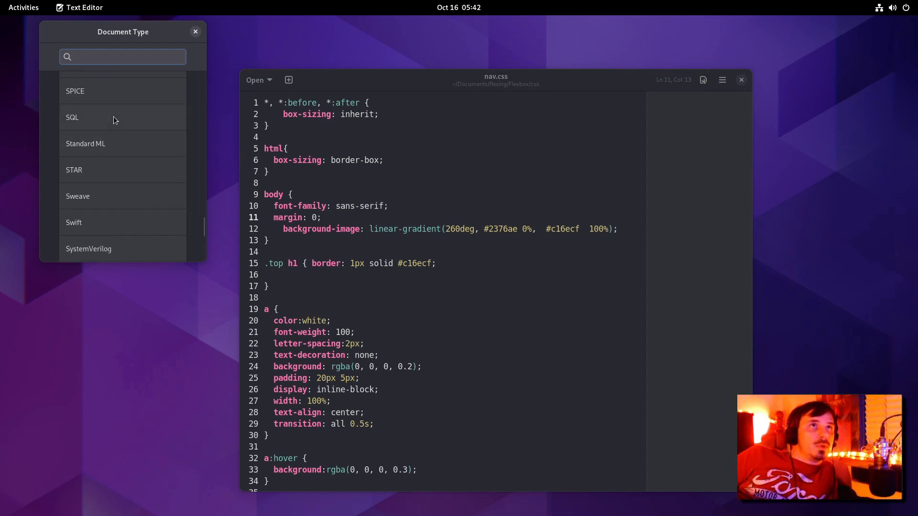
left_click_drag(204, 211, 205, 127)
key("ctrl+comma")
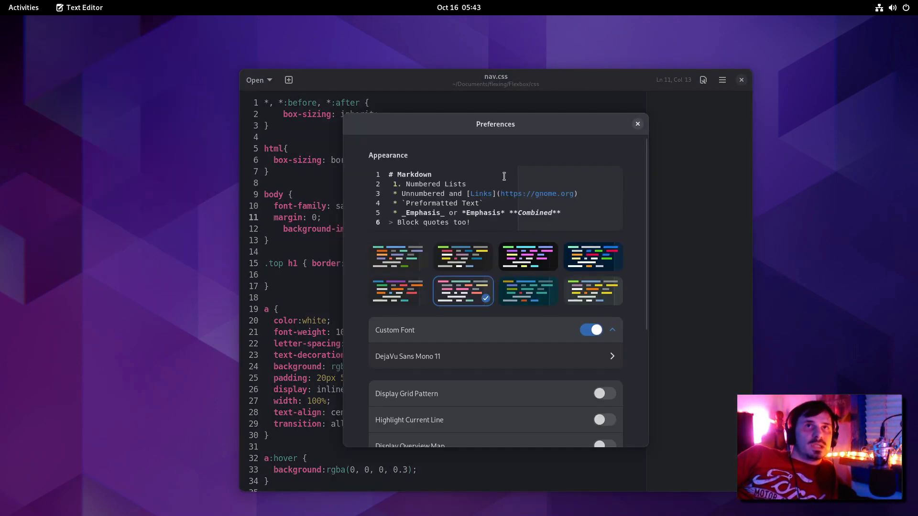
Step: Enable Display Overview Map in Preferences and close the Preferences window
scroll(584, 243, "down", 5)
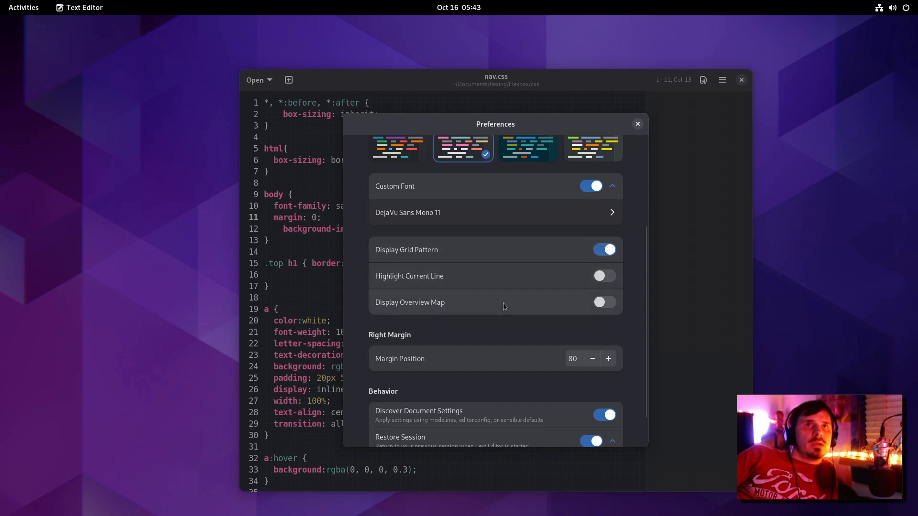
left_click(604, 301)
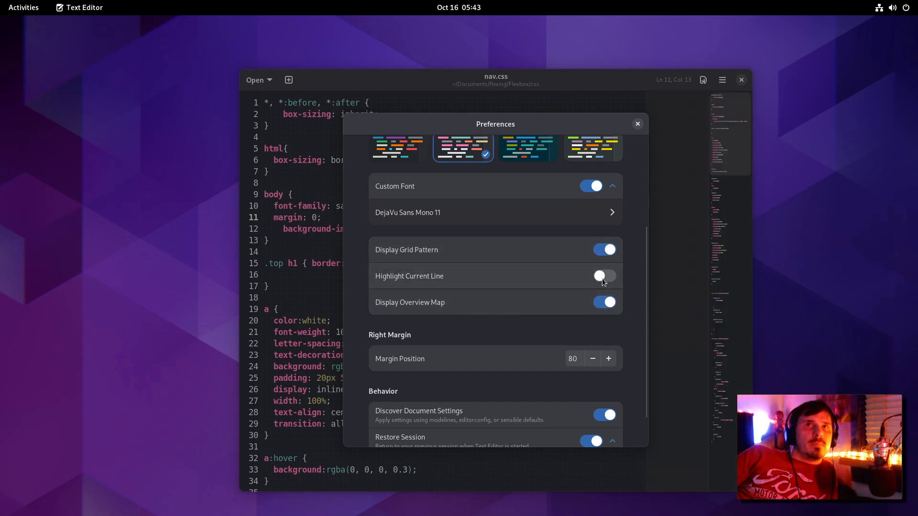
key("Escape")
Step: Skim nav.css with the overview map, jumping between lines 29–97, and place the cursor on line 77
scroll(711, 306, "down", 15)
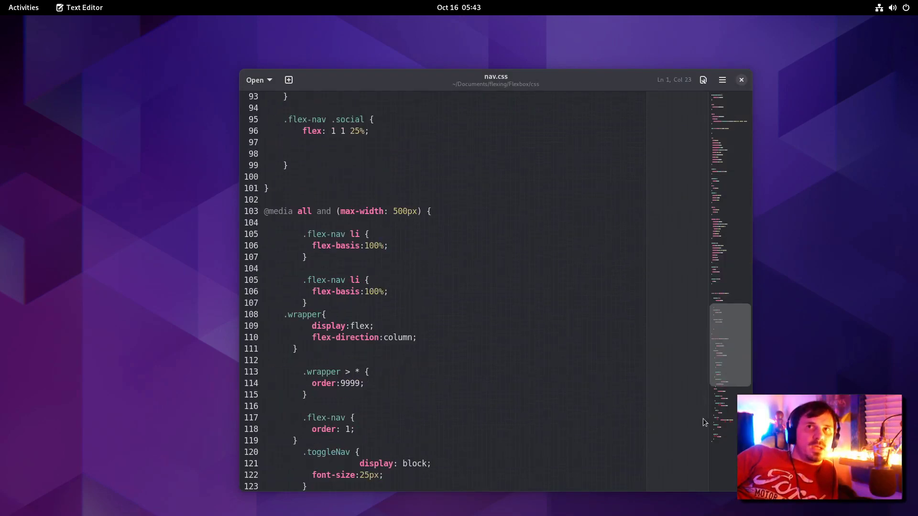
left_click_drag(713, 431, 748, 328)
left_click(737, 203)
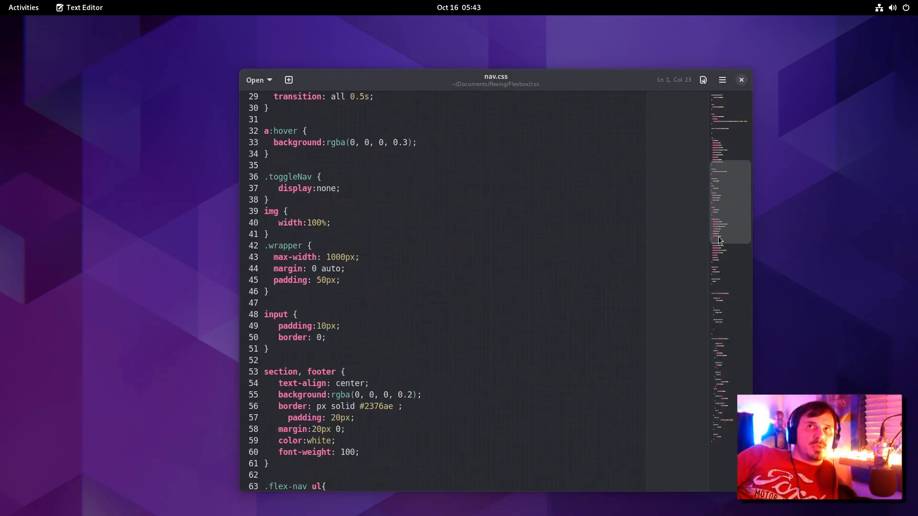
left_click(711, 259)
left_click(532, 254)
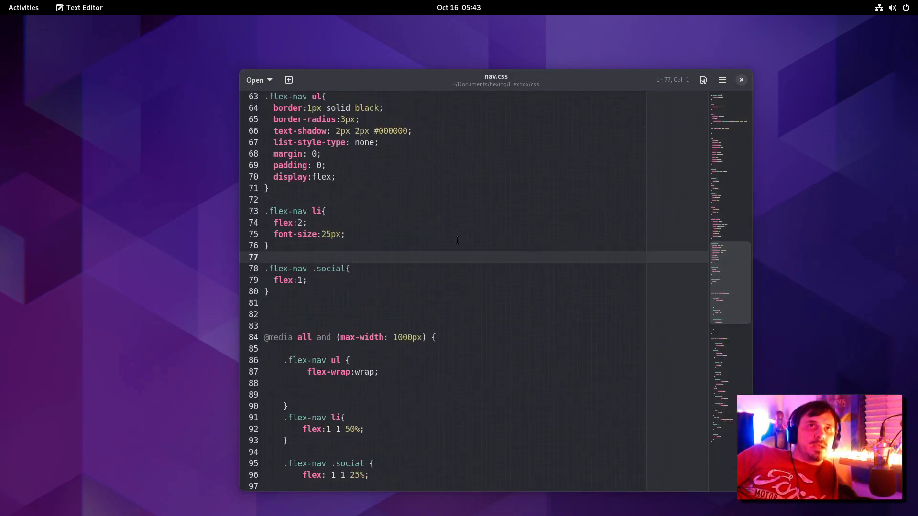
key("ctrl+z")
Step: Try the light theme, return to dark, then resize the editor window and shift it left
left_click(722, 80)
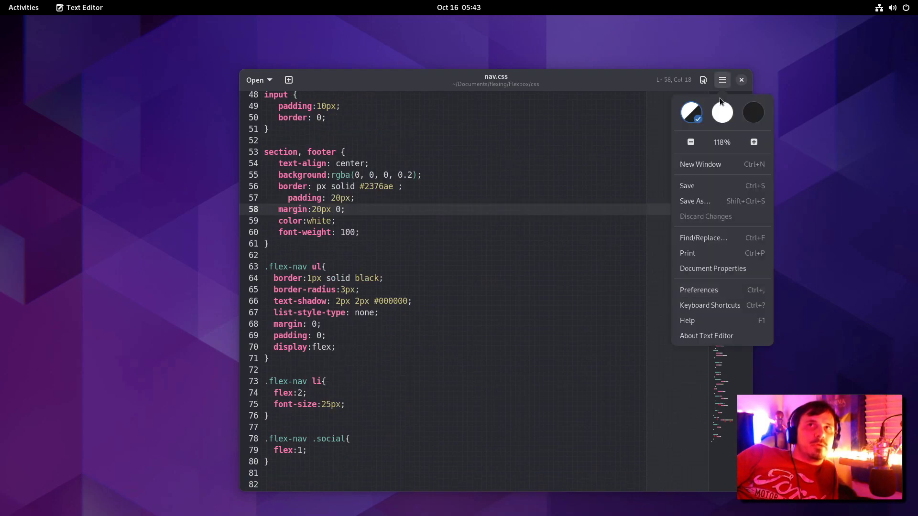
left_click(721, 112)
key("ctrl+z")
key("ctrl+z")
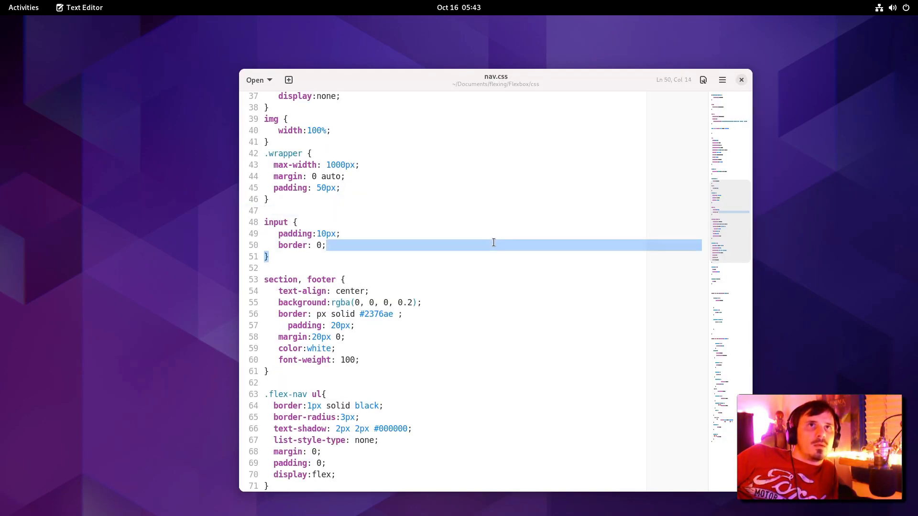
left_click(722, 80)
left_click(754, 112)
key("ctrl+z")
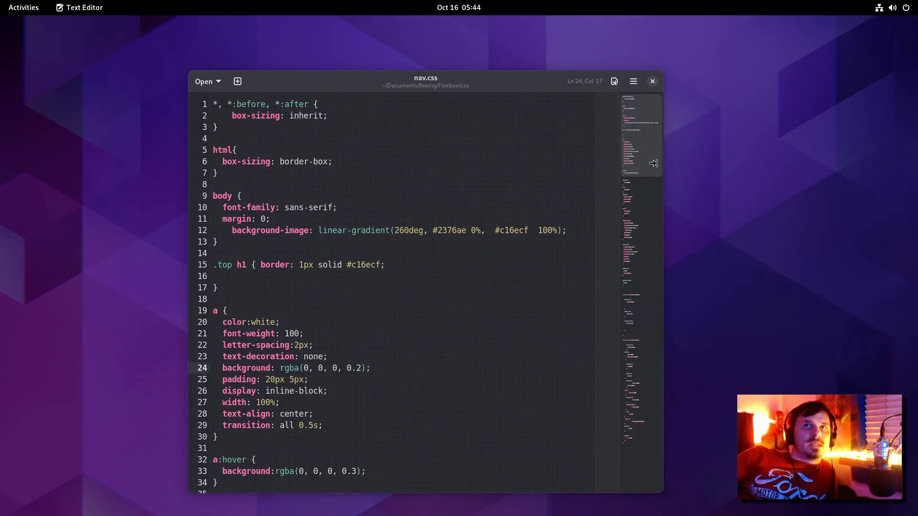
left_click_drag(652, 164, 686, 175)
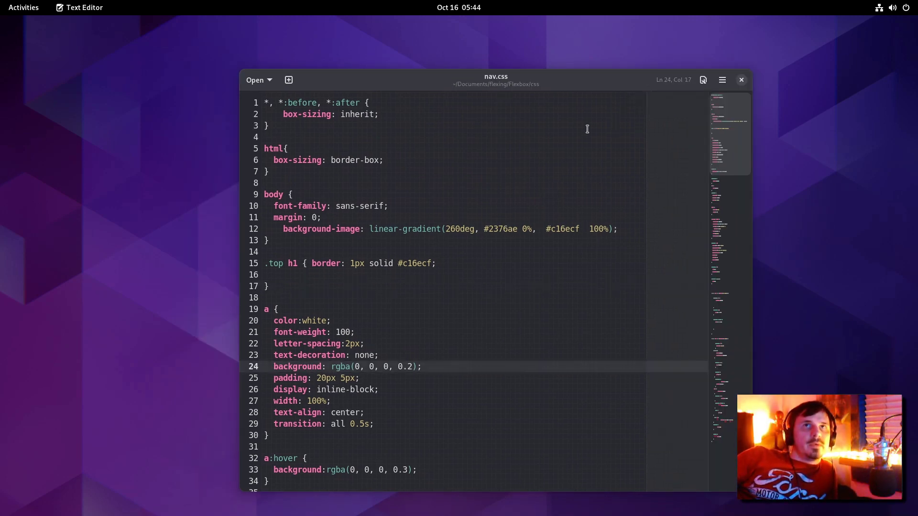
left_click_drag(596, 84, 545, 86)
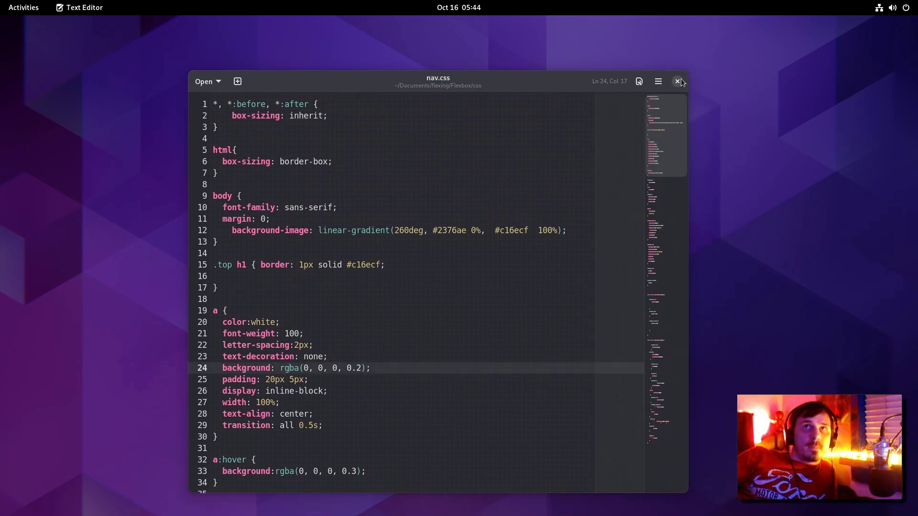